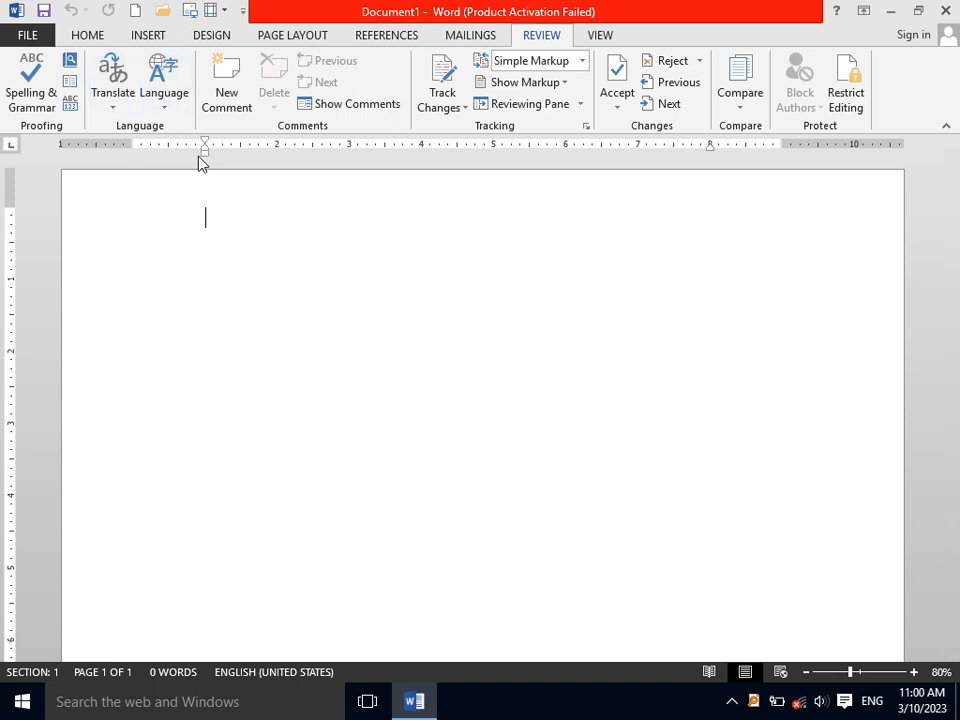
# - Move the paragraph's left indent back to the page margin and enter the line "Keybord is the part of computer"
pyautogui.moveTo(205, 152); pyautogui.dragTo(137, 156)
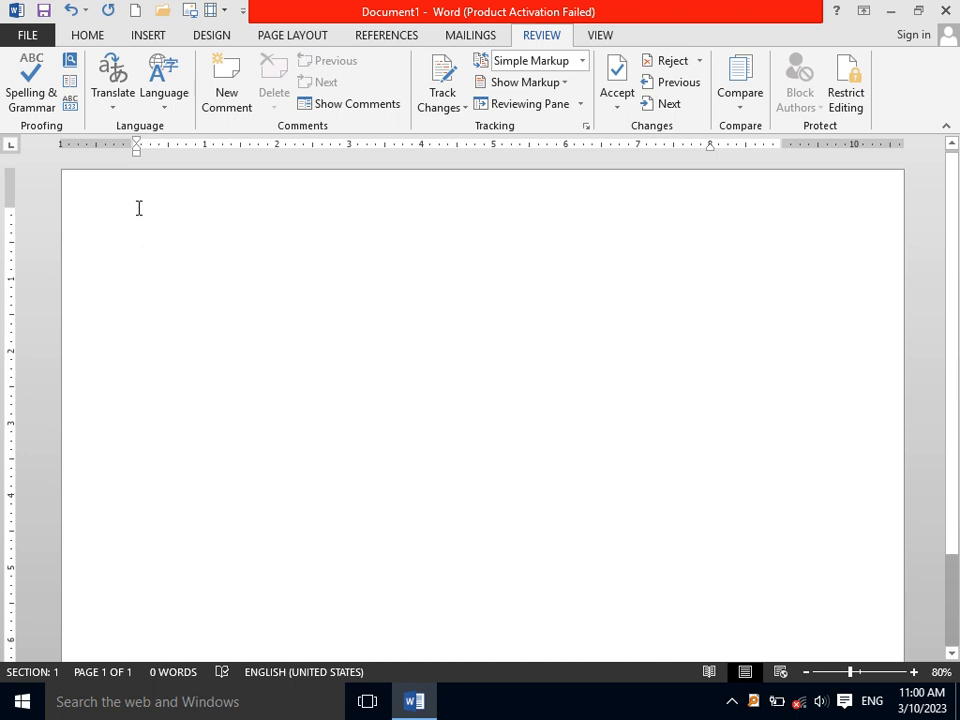
pyautogui.write('Ke')
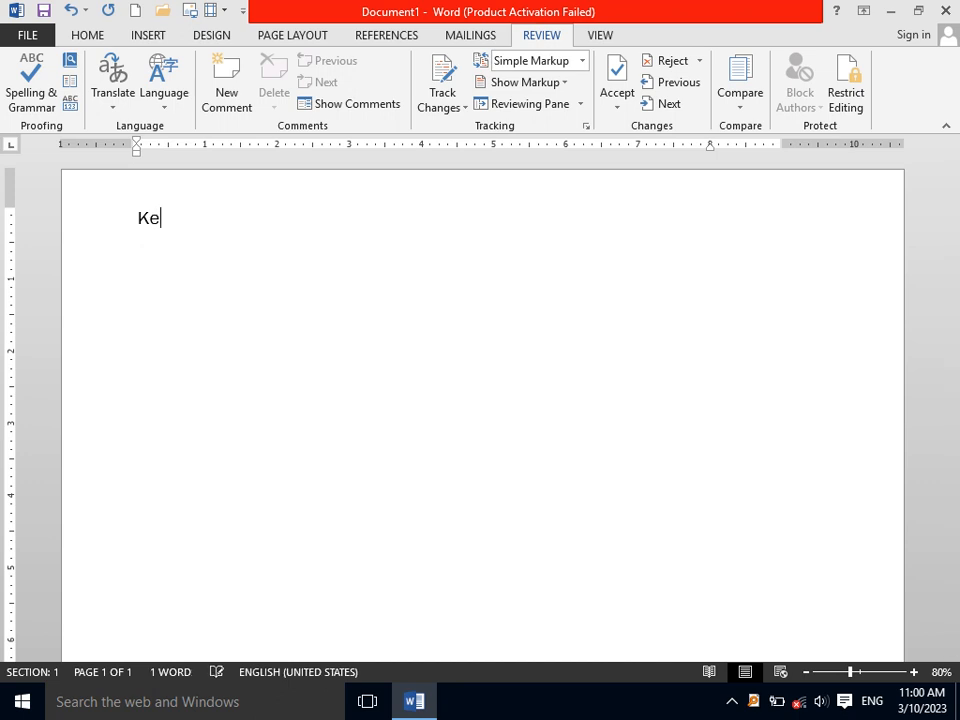
pyautogui.write('ybord is the part of computer')
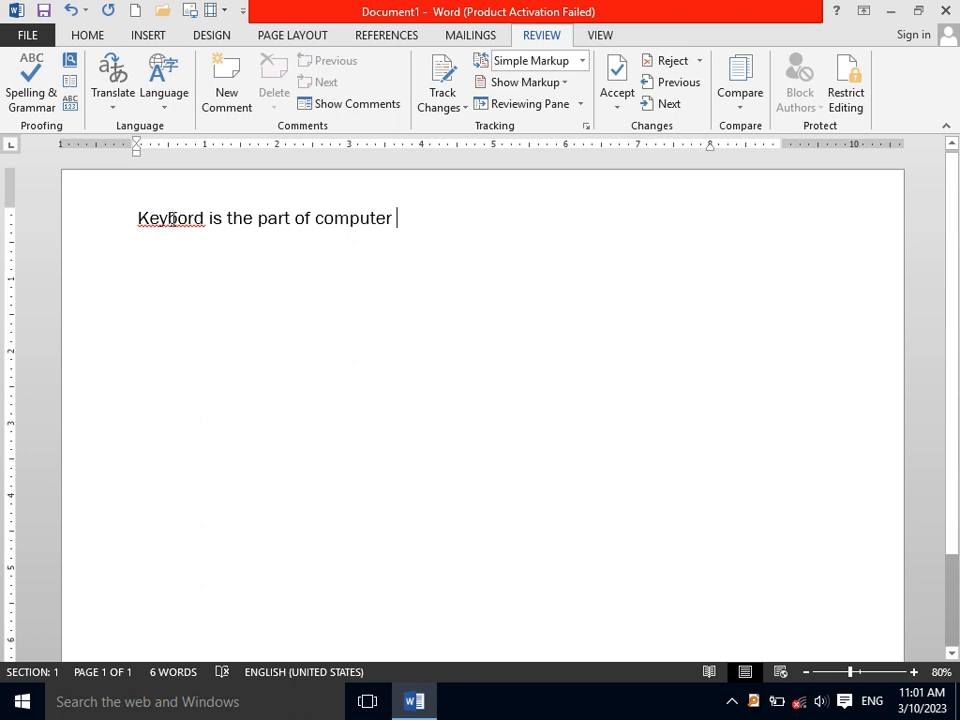
# - Run the spelling and grammar check and change the misspelled word "Keybord" to "Keyboard"
pyautogui.click(33, 92)
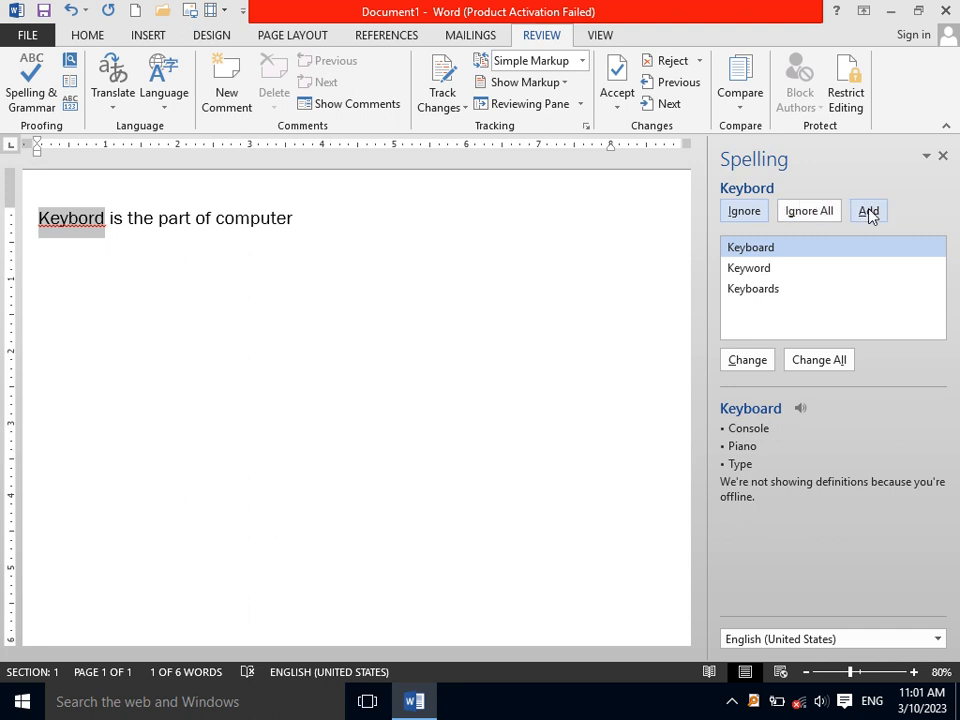
pyautogui.click(754, 364)
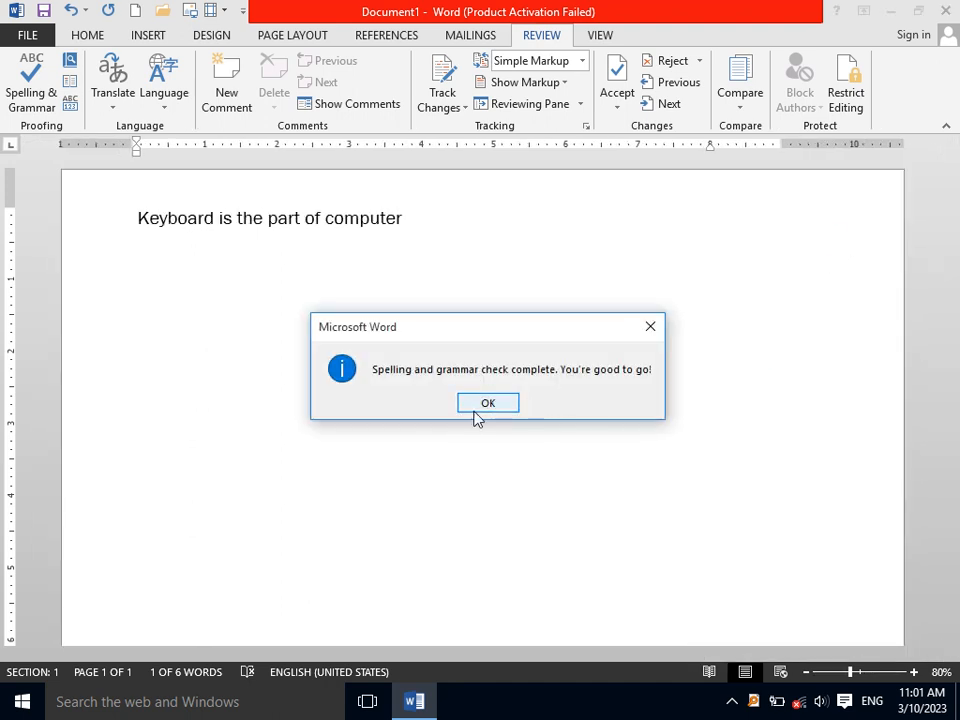
pyautogui.click(478, 408)
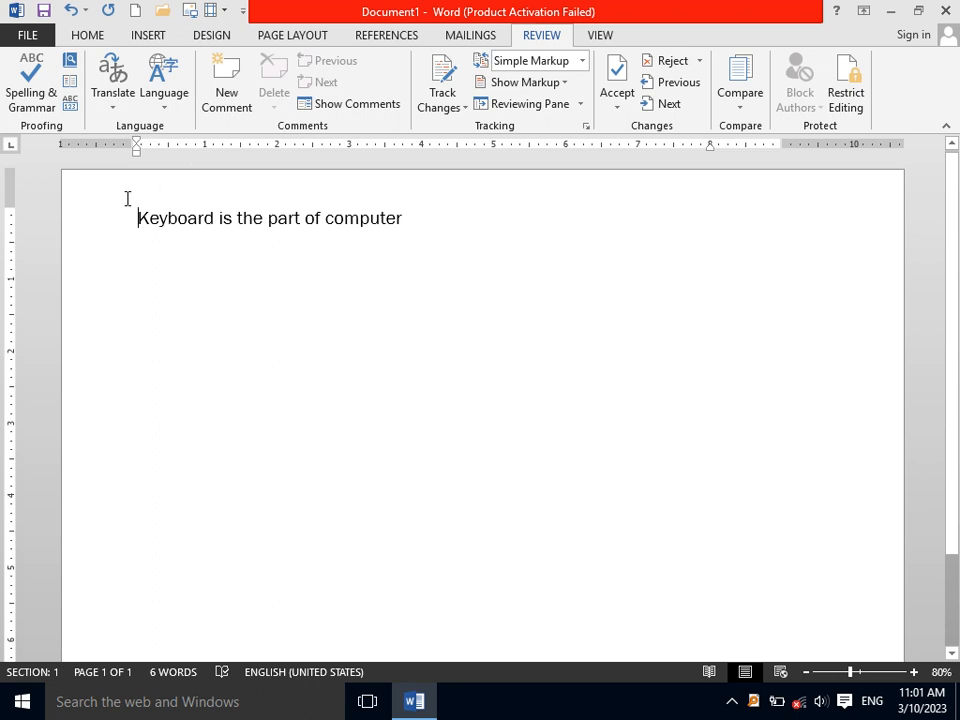
# - Look up the definition of the word "Keyboard" in the sentence, and close the dictionary
pyautogui.moveTo(398, 219); pyautogui.dragTo(122, 216)
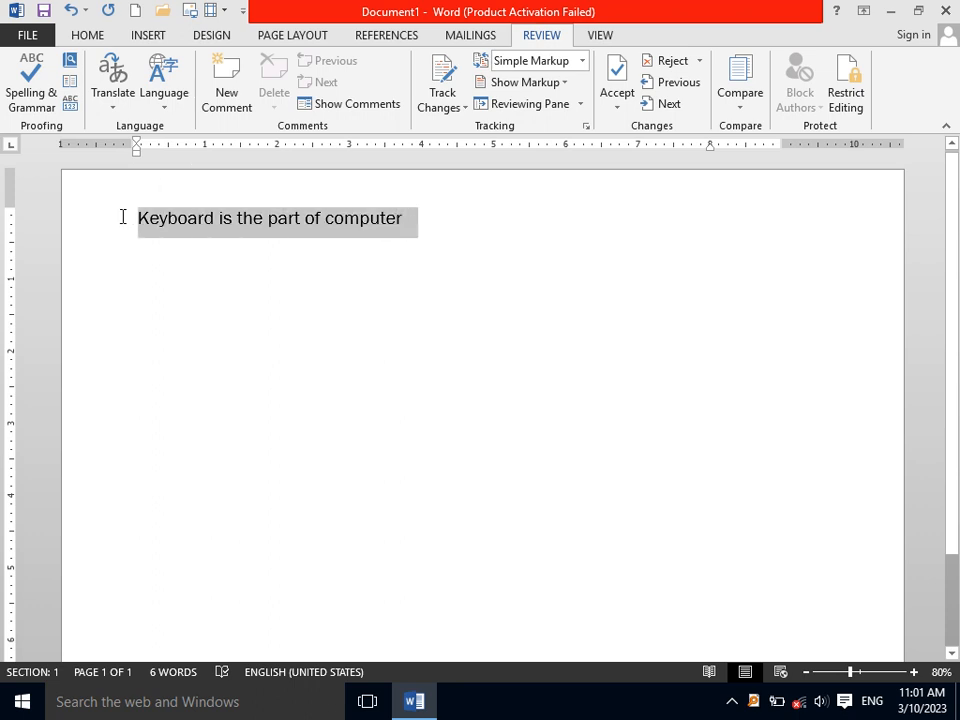
pyautogui.click(149, 218)
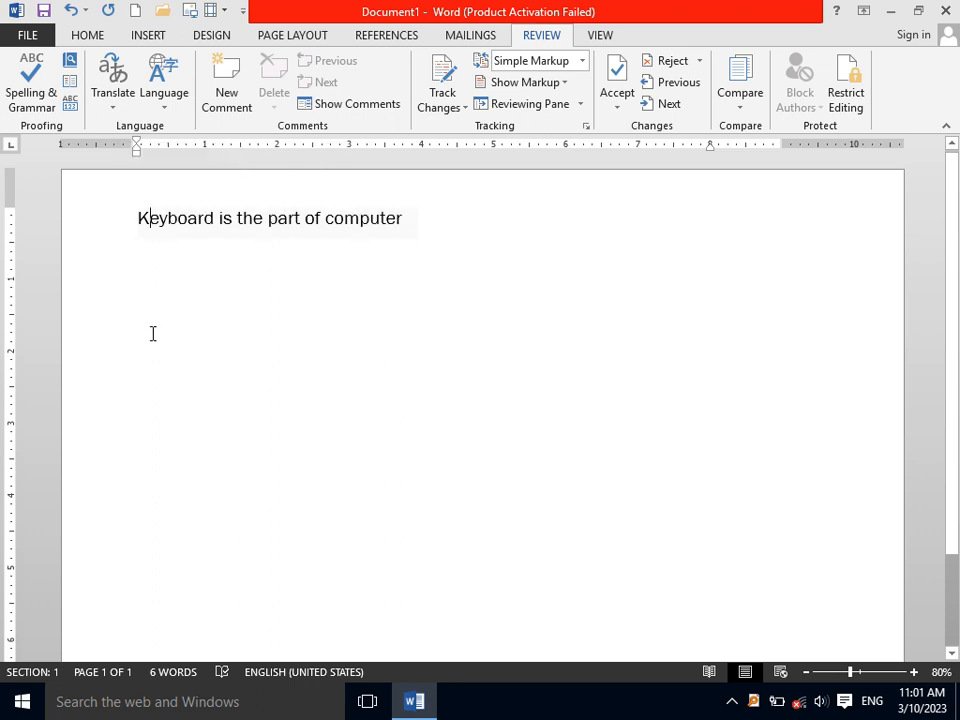
pyautogui.click(71, 63)
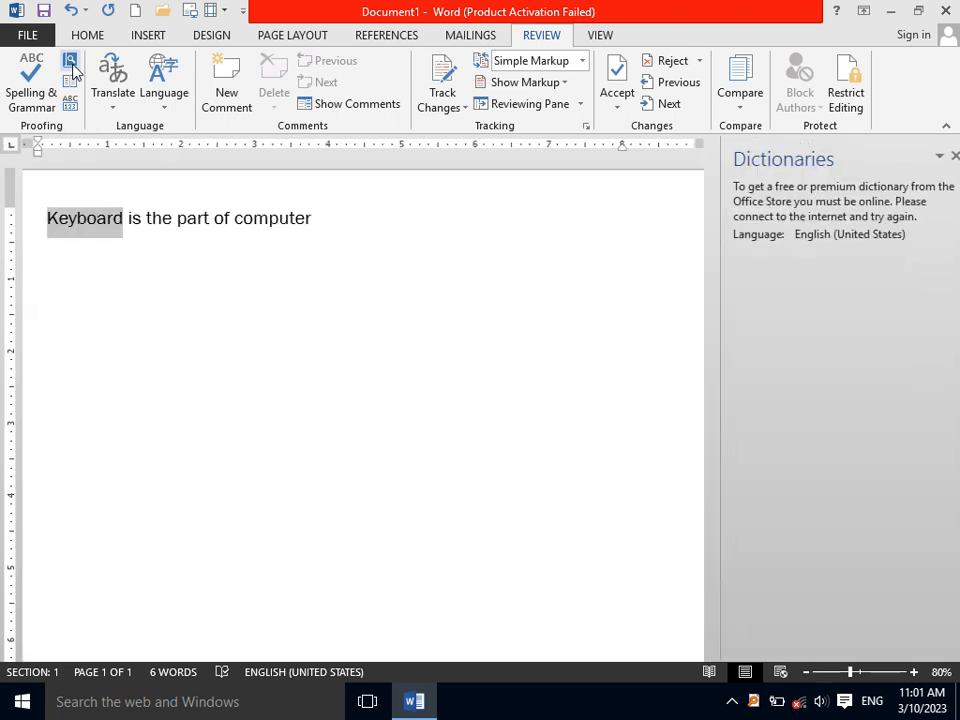
pyautogui.click(942, 156)
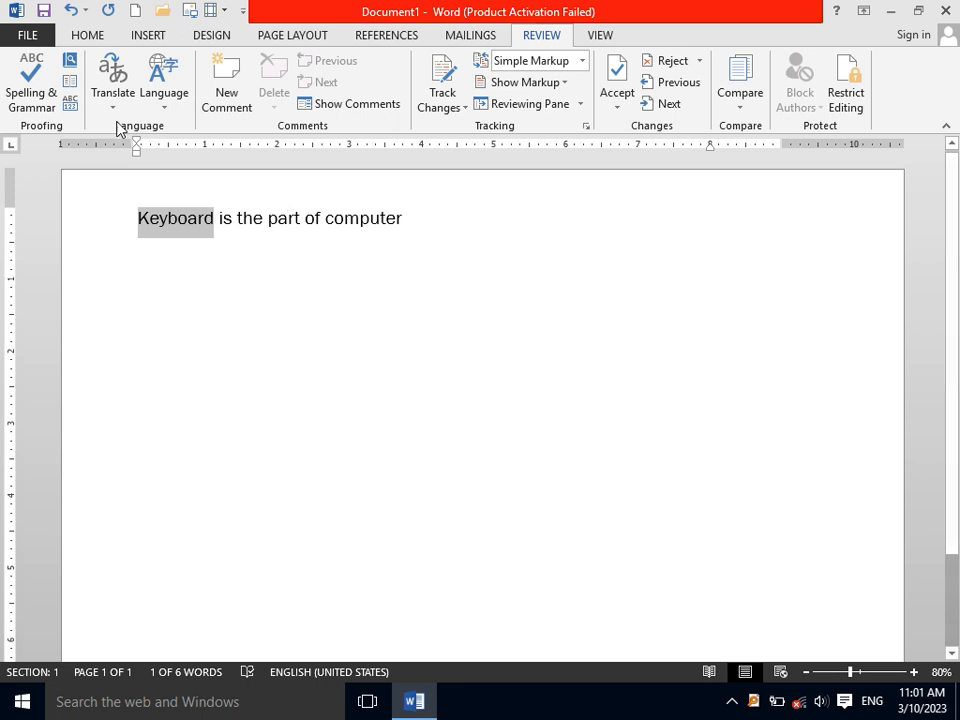
# - Look up synonyms for "Keyboard" in the thesaurus, explore some of the related words, and close it
pyautogui.click(72, 84)
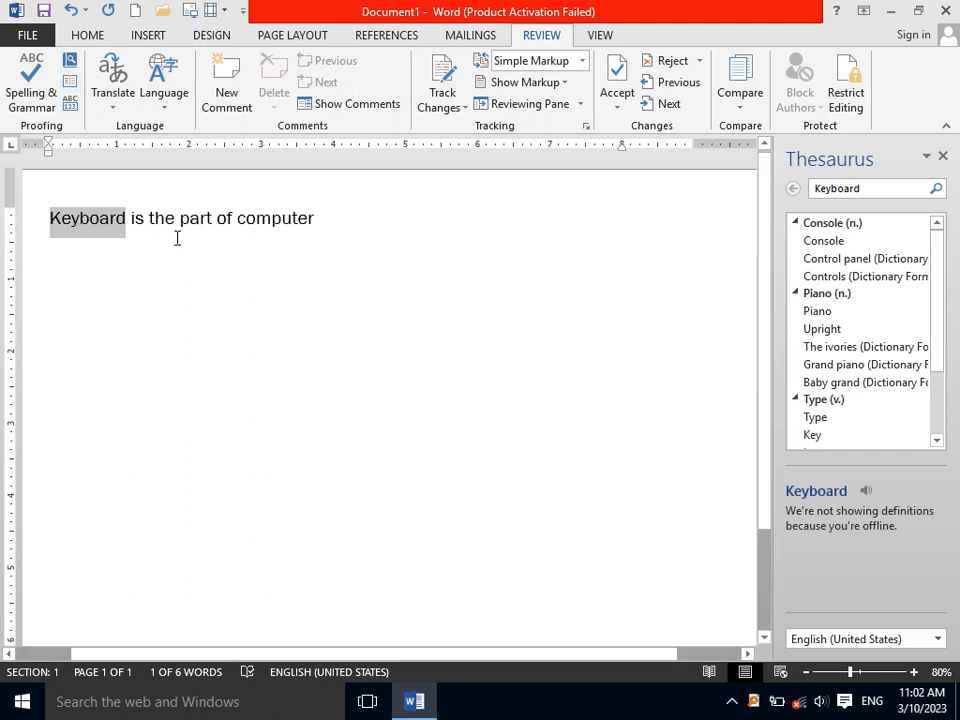
pyautogui.moveTo(939, 264); pyautogui.dragTo(939, 223)
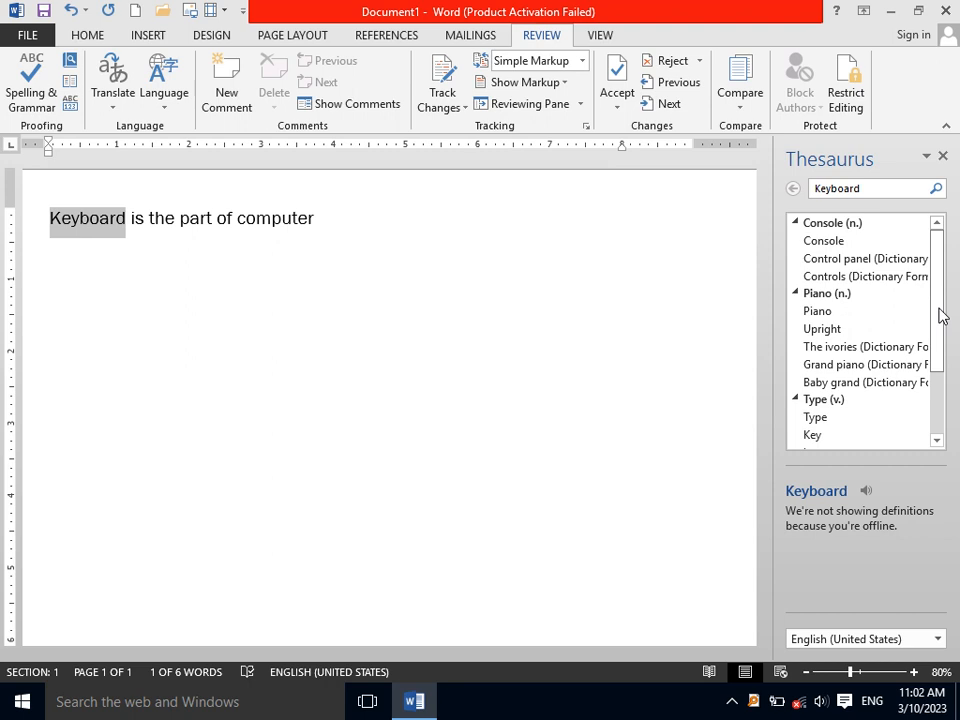
pyautogui.moveTo(940, 316); pyautogui.dragTo(943, 394)
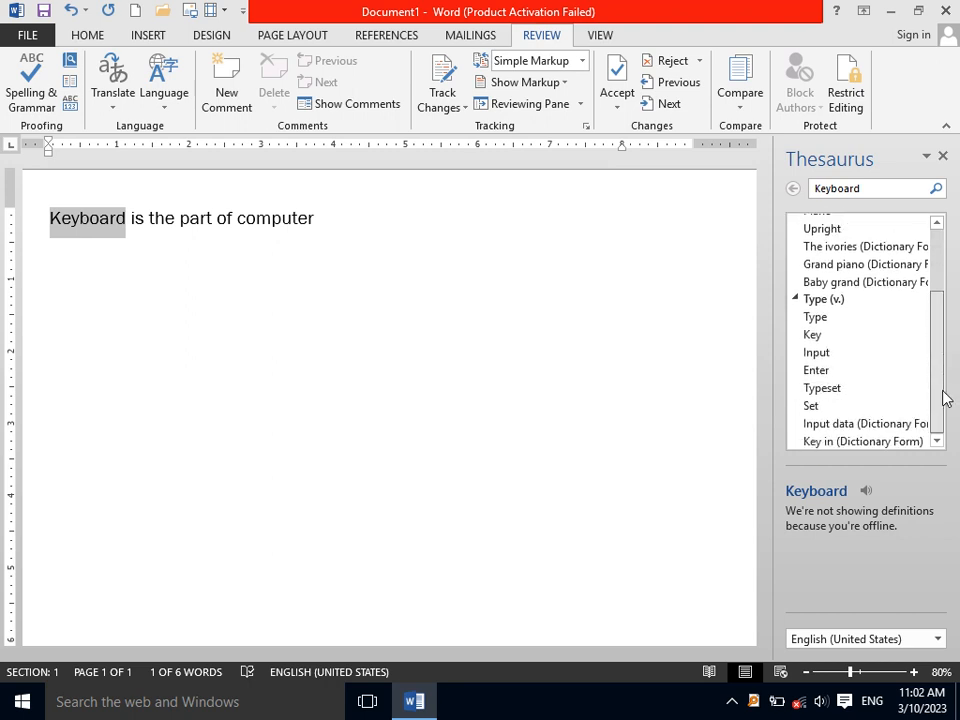
pyautogui.click(818, 371)
pyautogui.click(824, 354)
pyautogui.click(819, 319)
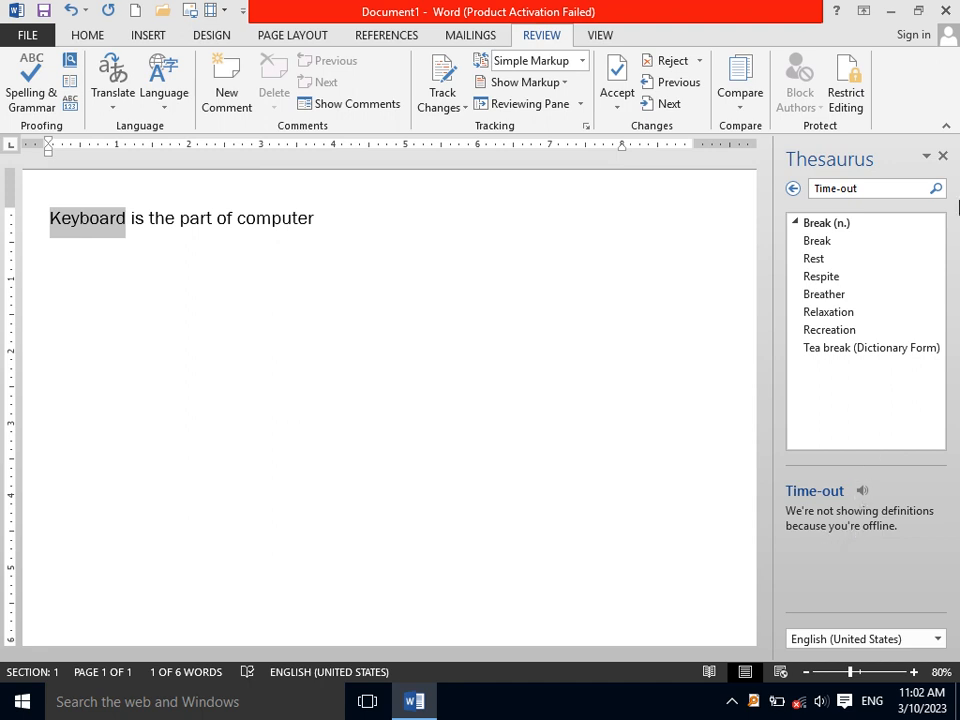
pyautogui.click(942, 156)
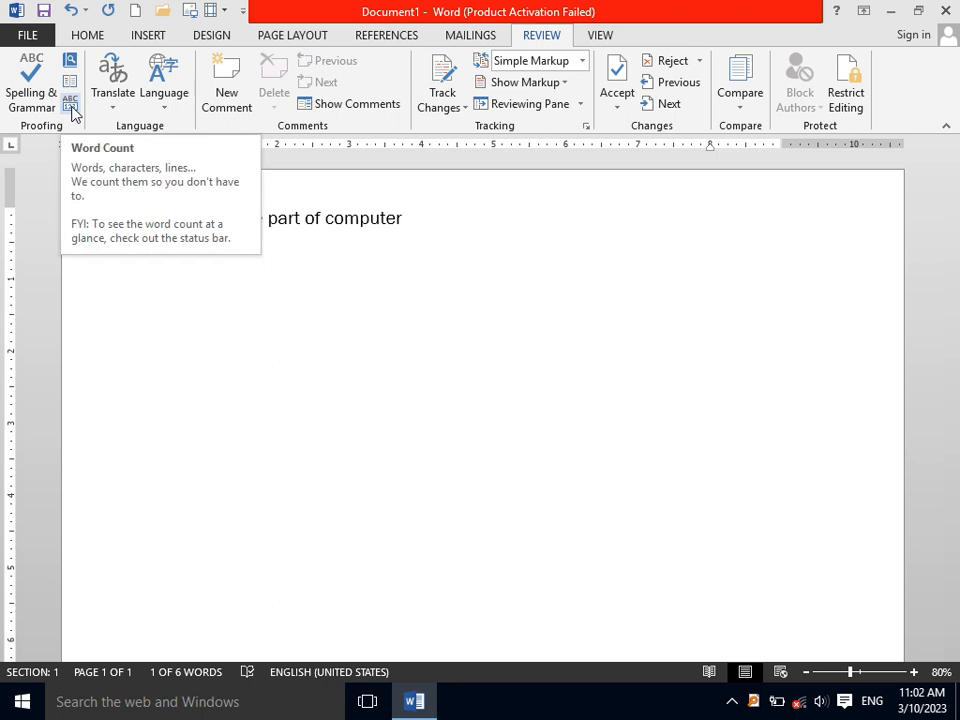
# - Replace the sentence with ten paragraphs of sample text generated by =rand(10)
pyautogui.moveTo(403, 214); pyautogui.dragTo(162, 212)
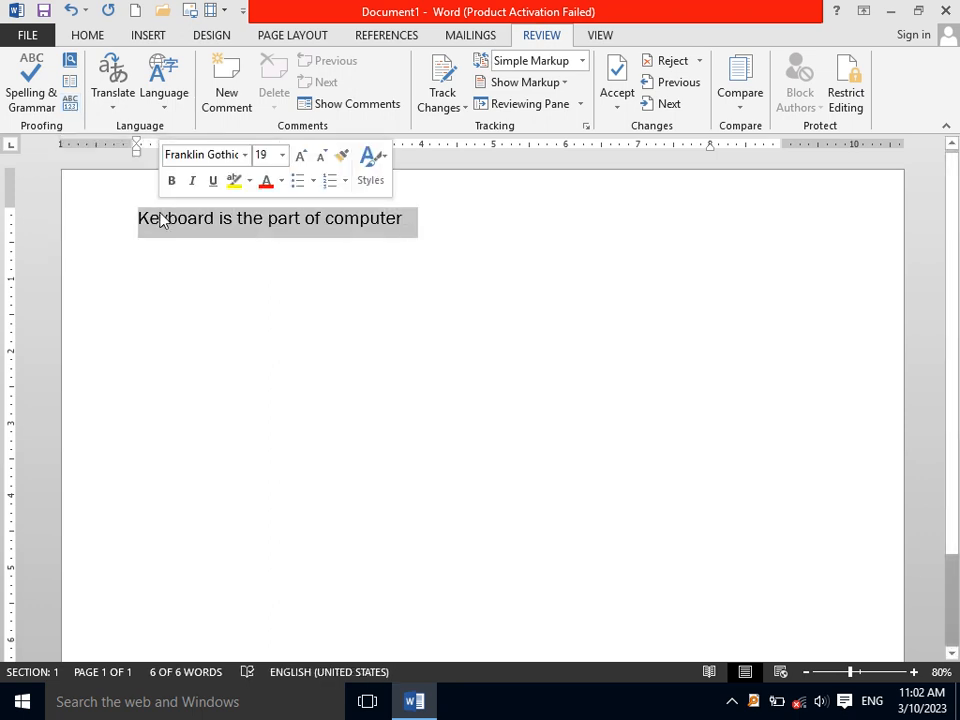
pyautogui.write('=rnd')
pyautogui.press('BackSpace')
pyautogui.press('BackSpace')
pyautogui.write('and')
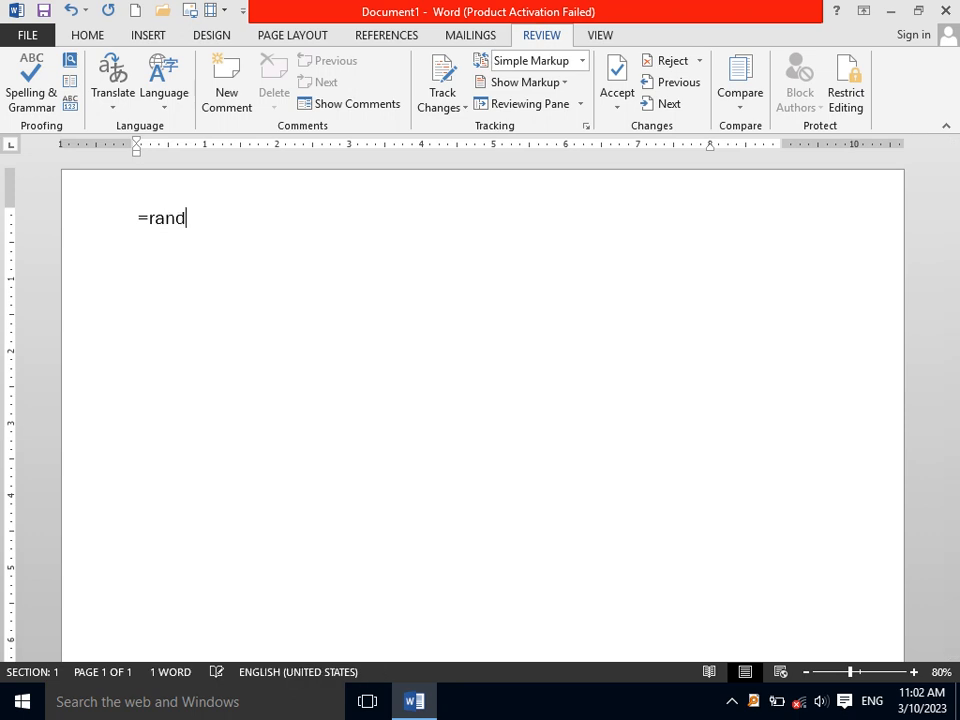
pyautogui.write('(10)')
pyautogui.press('Return')
# - Reduce the font size of all the sample text in the document
pyautogui.hotkey('ctrl', 'a')
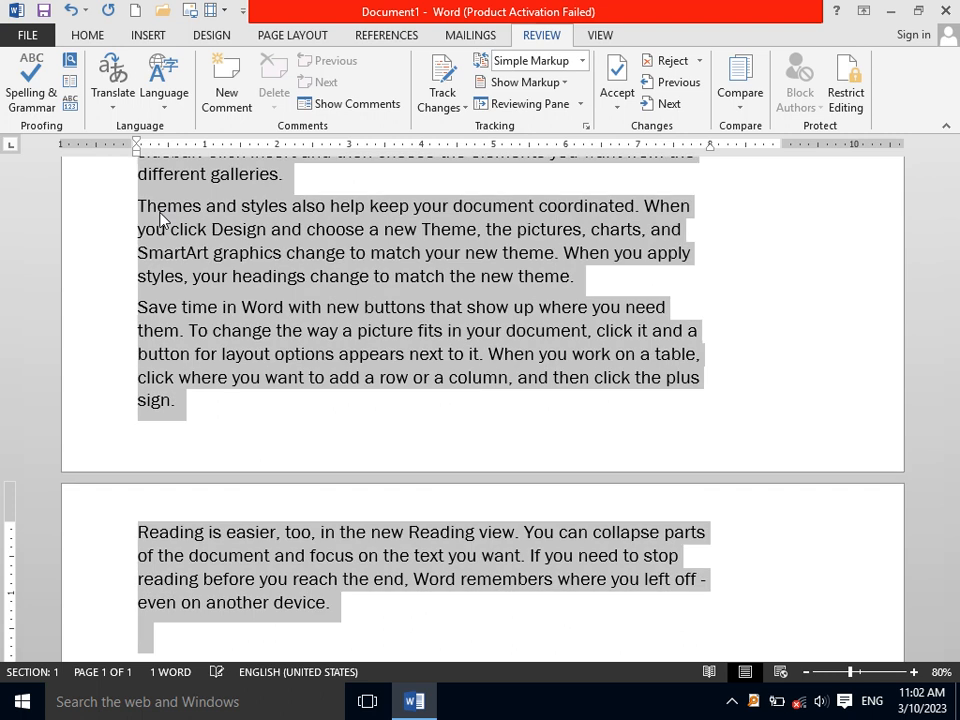
pyautogui.hotkey('ctrl', 'shift', ',')
pyautogui.hotkey('ctrl', 'shift', ',')
pyautogui.scroll(-5, 343, 253)
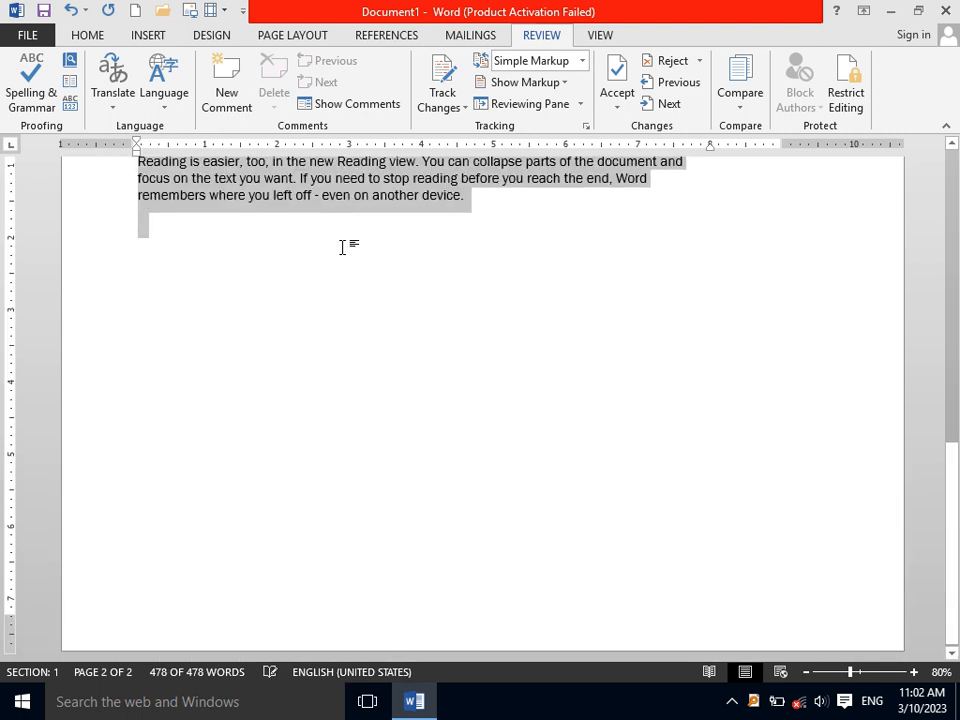
pyautogui.moveTo(952, 445); pyautogui.dragTo(956, 145)
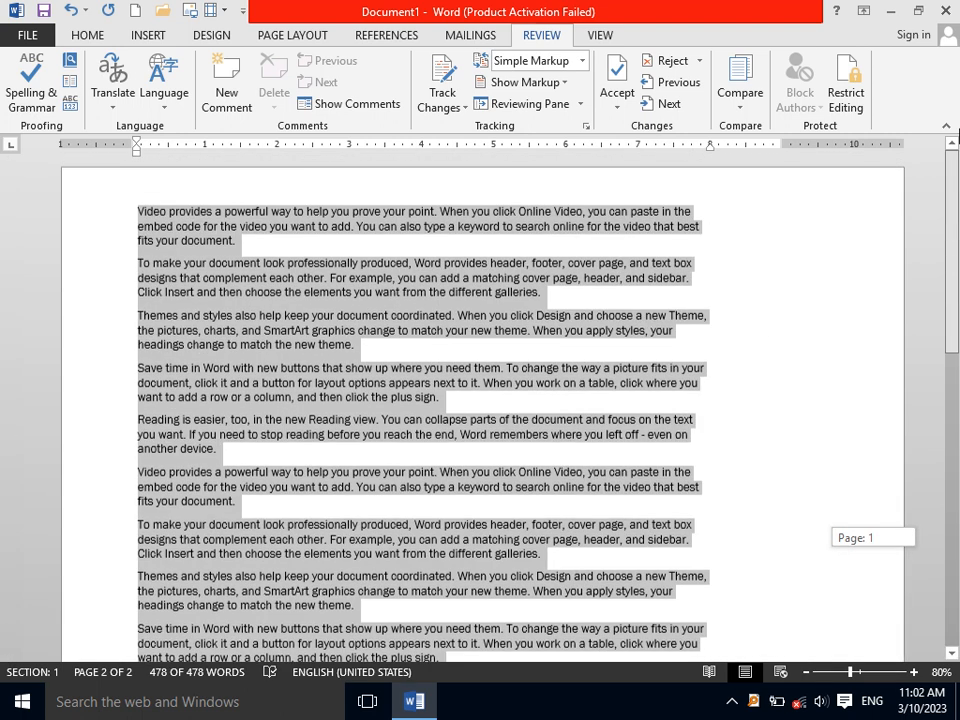
pyautogui.click(727, 305)
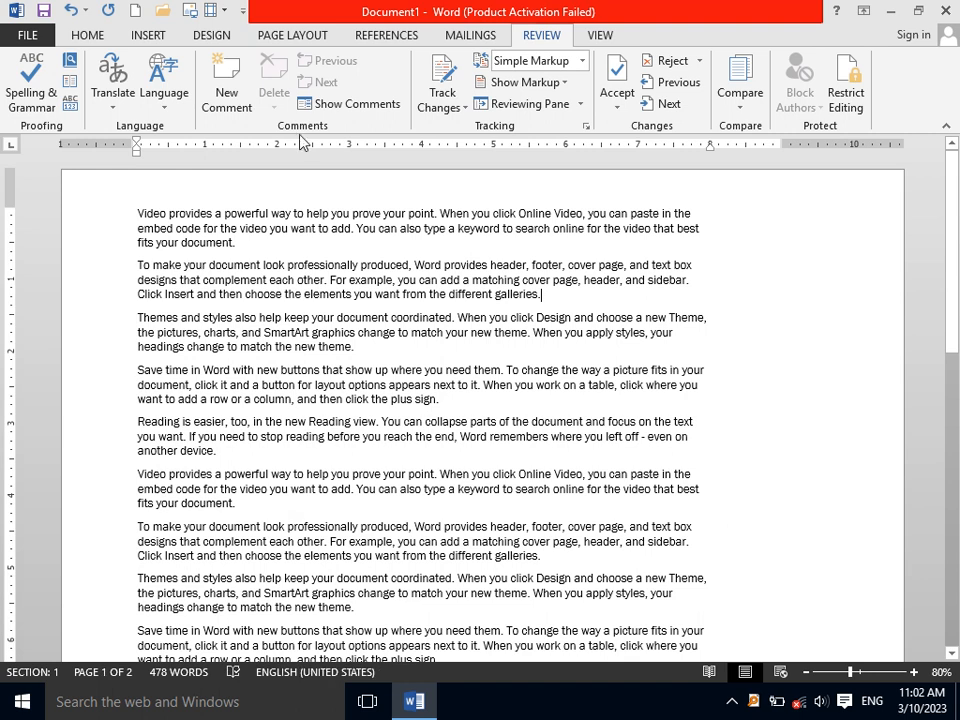
# - Examine the word count statistics for the entire document text, checking them a second time before deselecting the text
pyautogui.hotkey('ctrl', 'a')
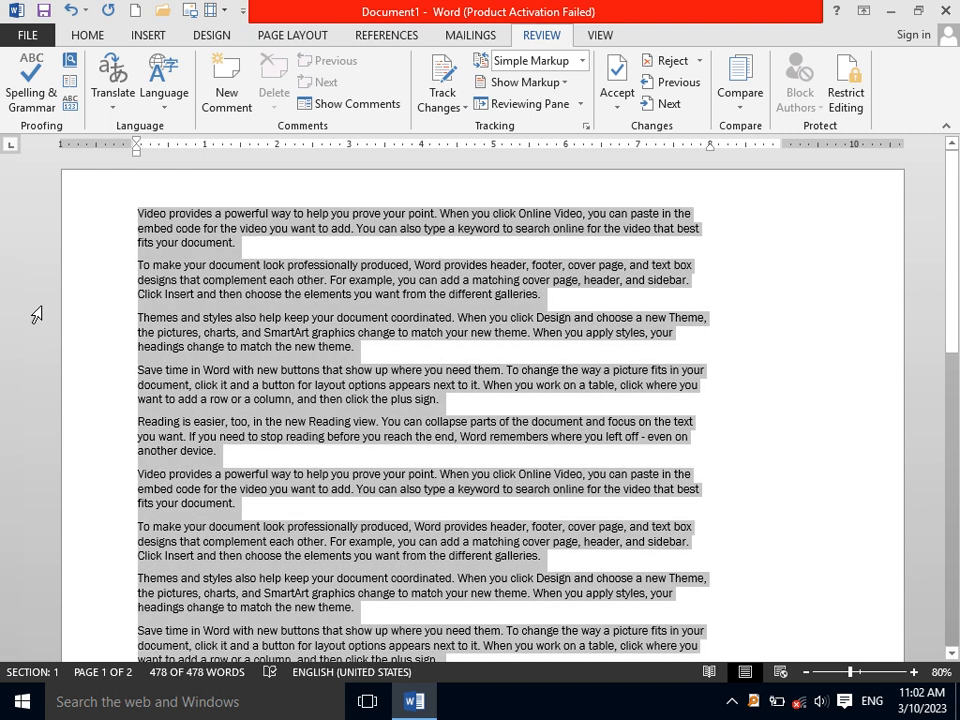
pyautogui.click(70, 103)
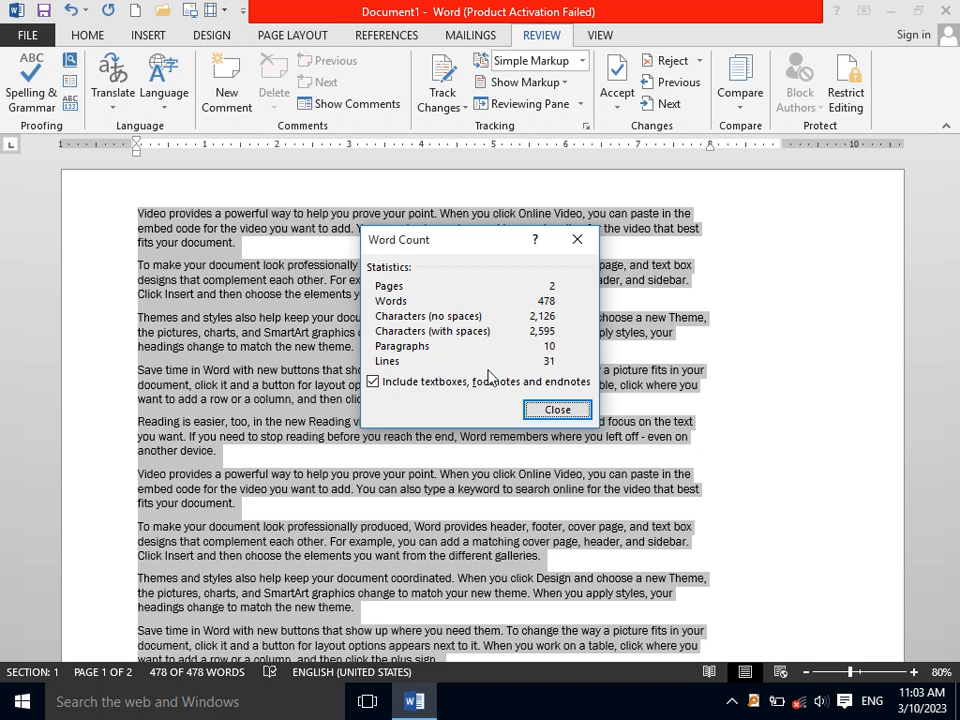
pyautogui.click(553, 409)
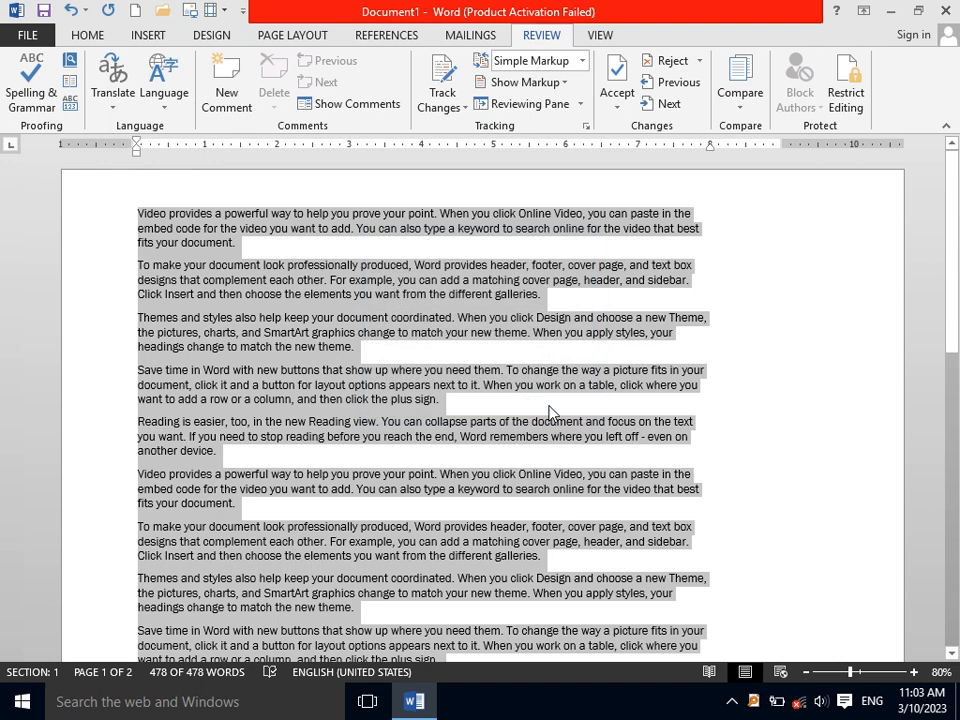
pyautogui.click(259, 265)
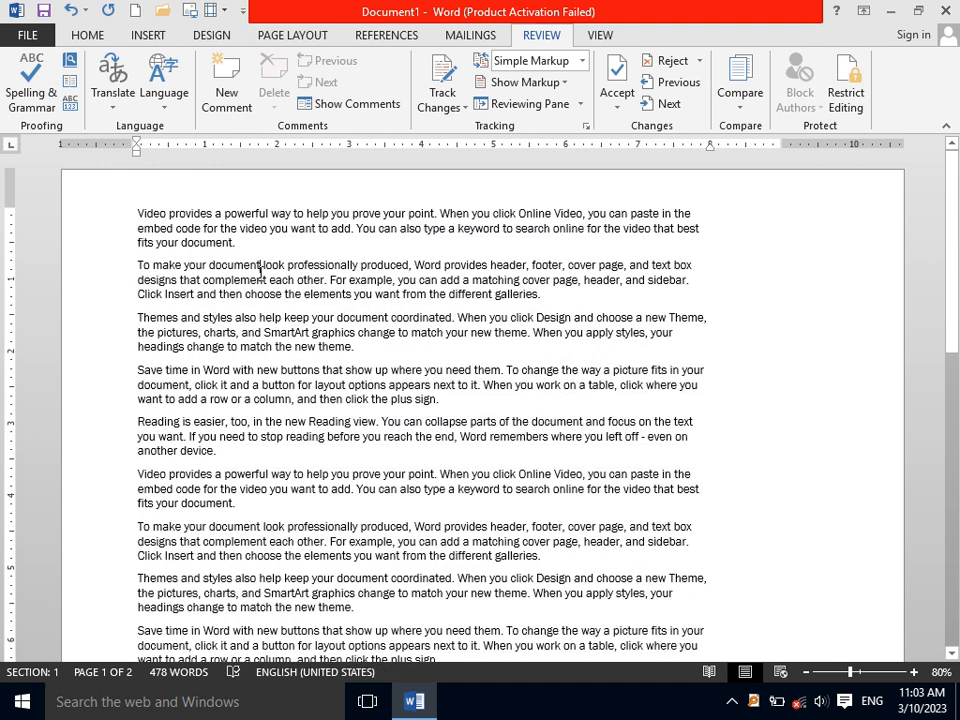
pyautogui.click(258, 476)
pyautogui.hotkey('ctrl', 'a')
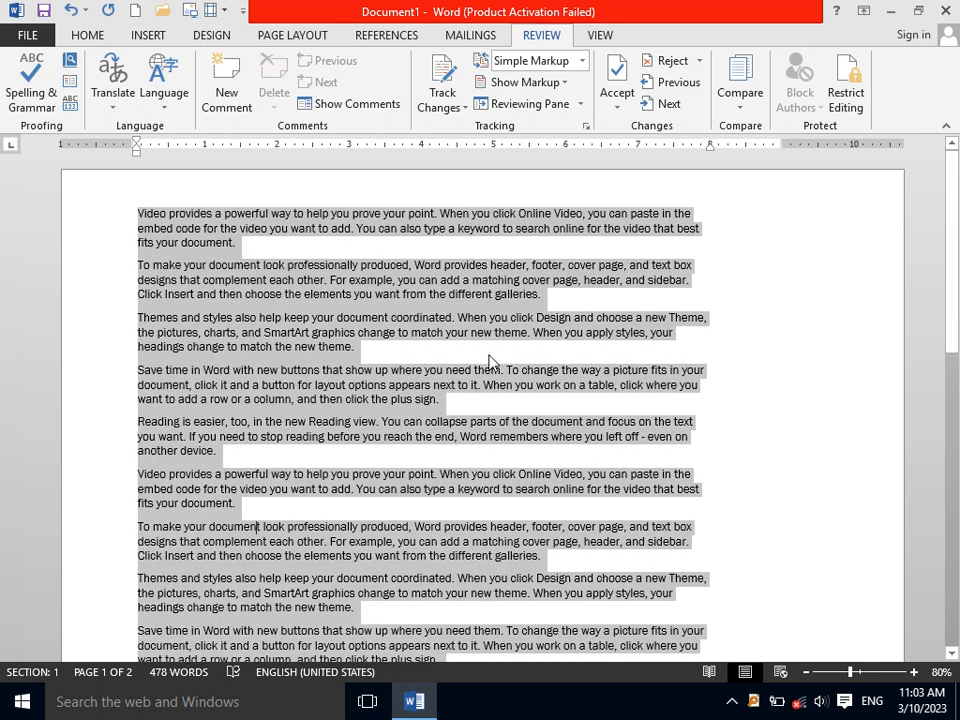
pyautogui.click(69, 103)
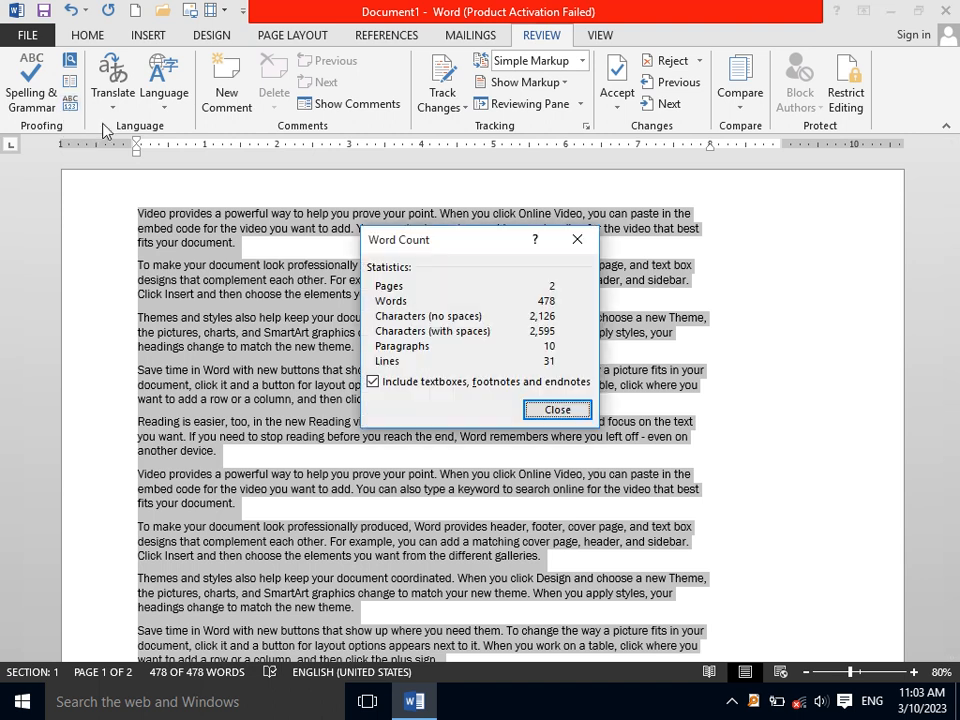
pyautogui.click(573, 245)
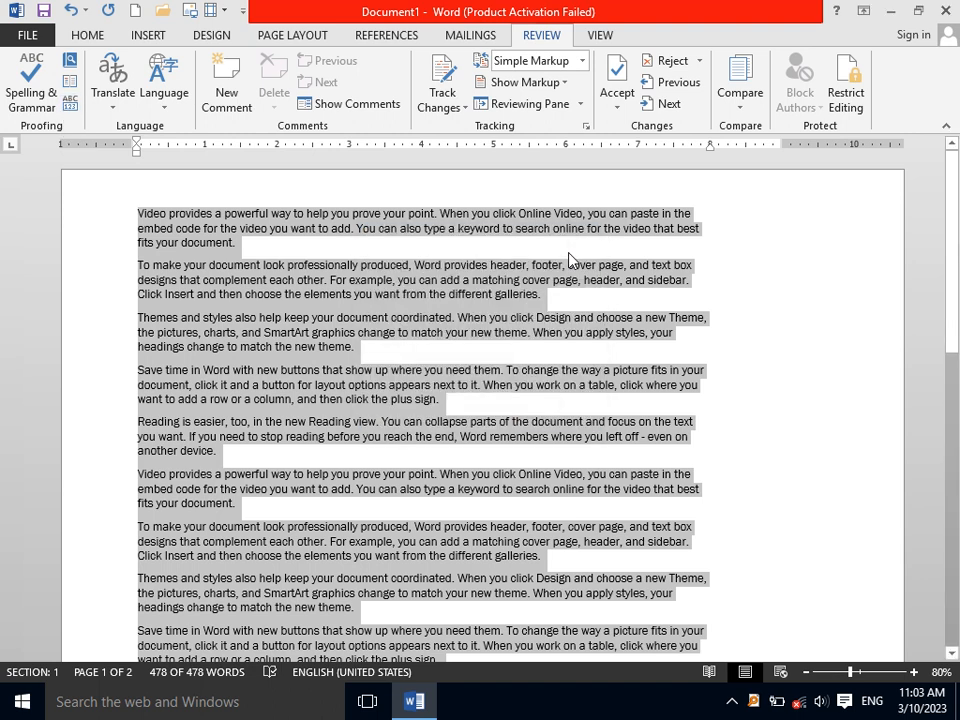
pyautogui.click(296, 290)
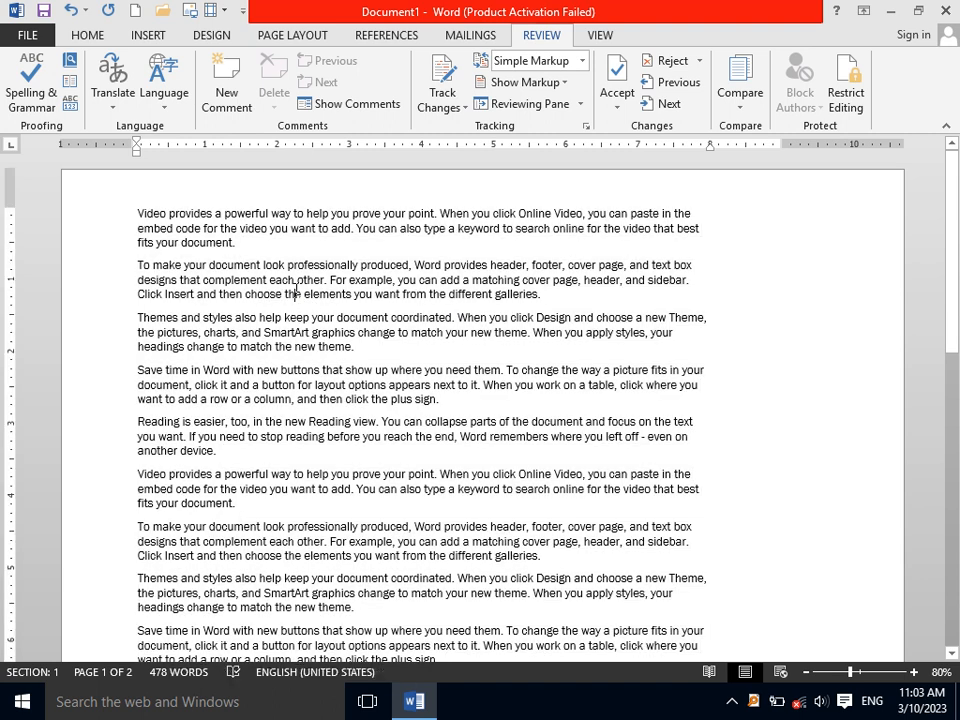
# - Review the translation commands, check the document translation languages on offer, and look at the language options
pyautogui.click(125, 95)
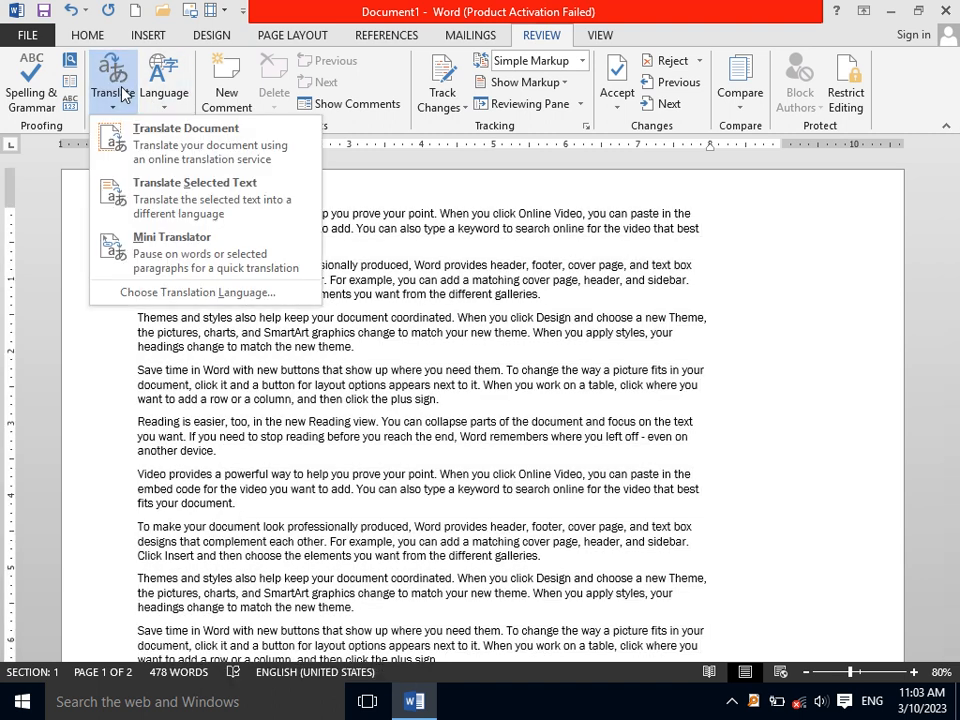
pyautogui.click(220, 265)
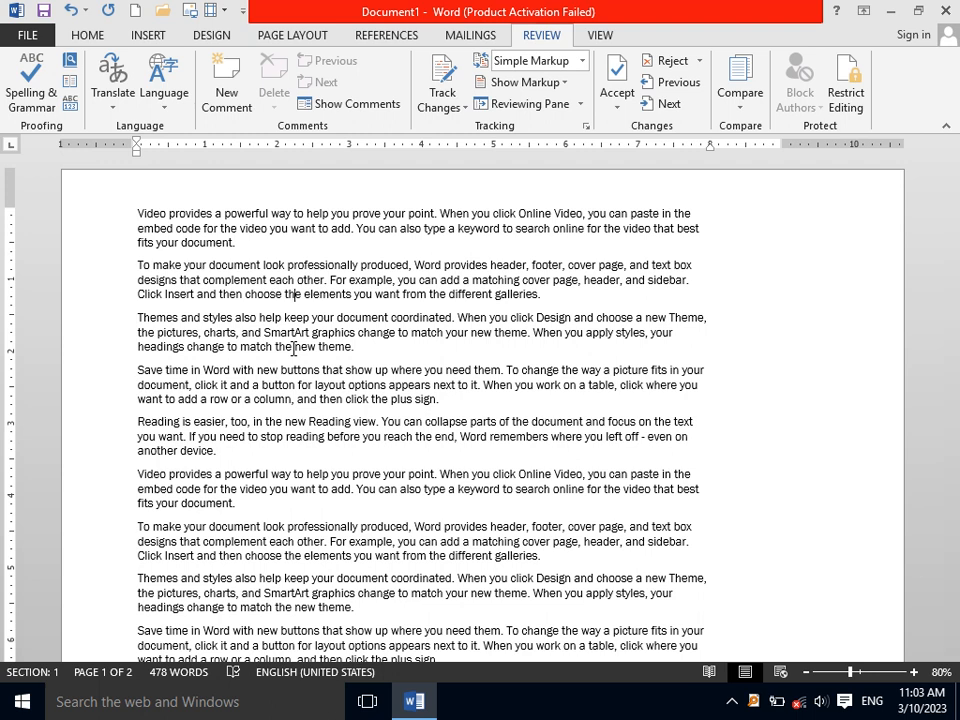
pyautogui.click(105, 85)
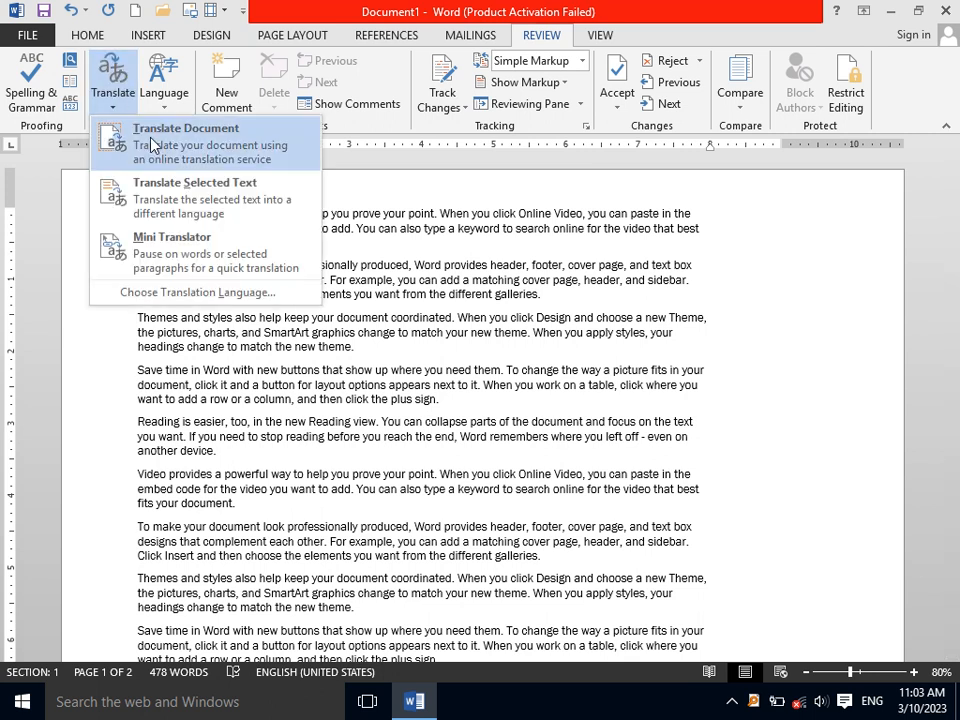
pyautogui.click(197, 292)
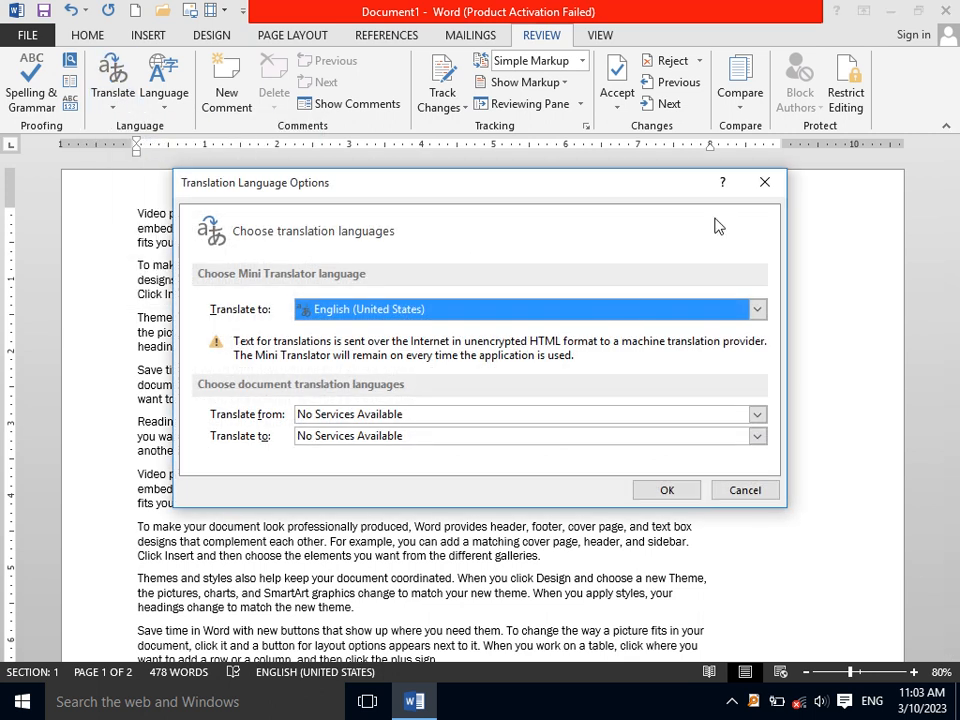
pyautogui.click(382, 416)
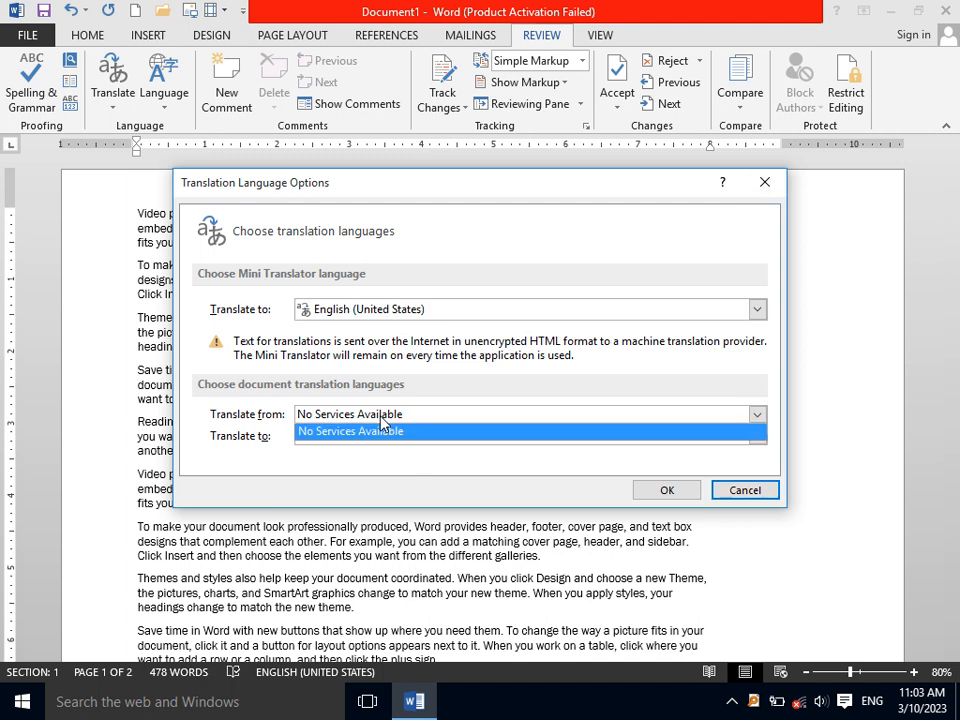
pyautogui.click(380, 420)
pyautogui.click(388, 437)
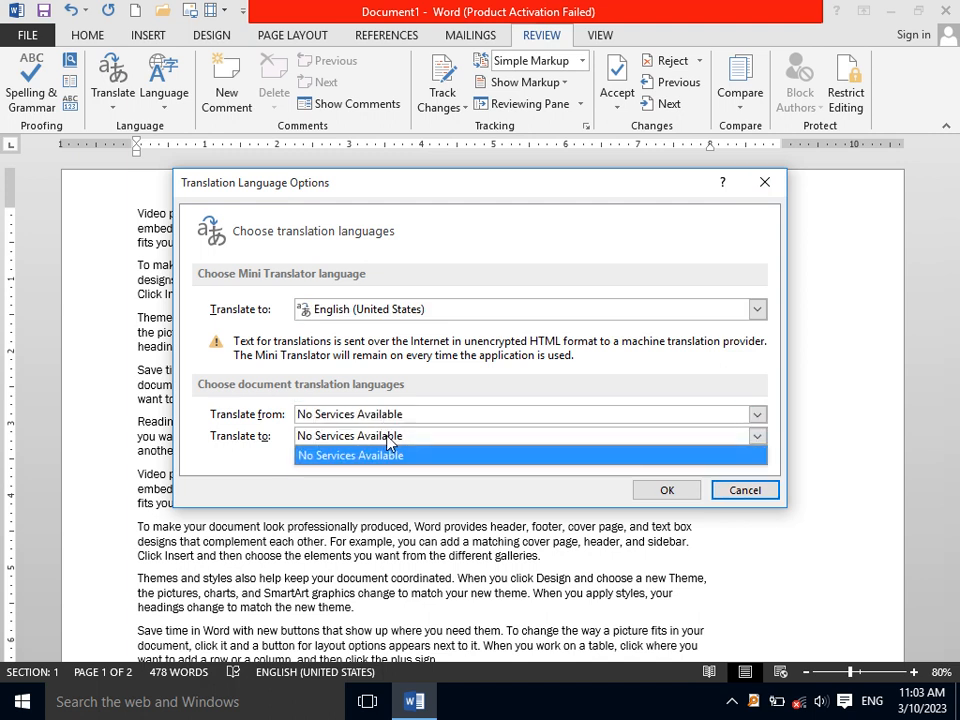
pyautogui.click(392, 414)
pyautogui.click(392, 429)
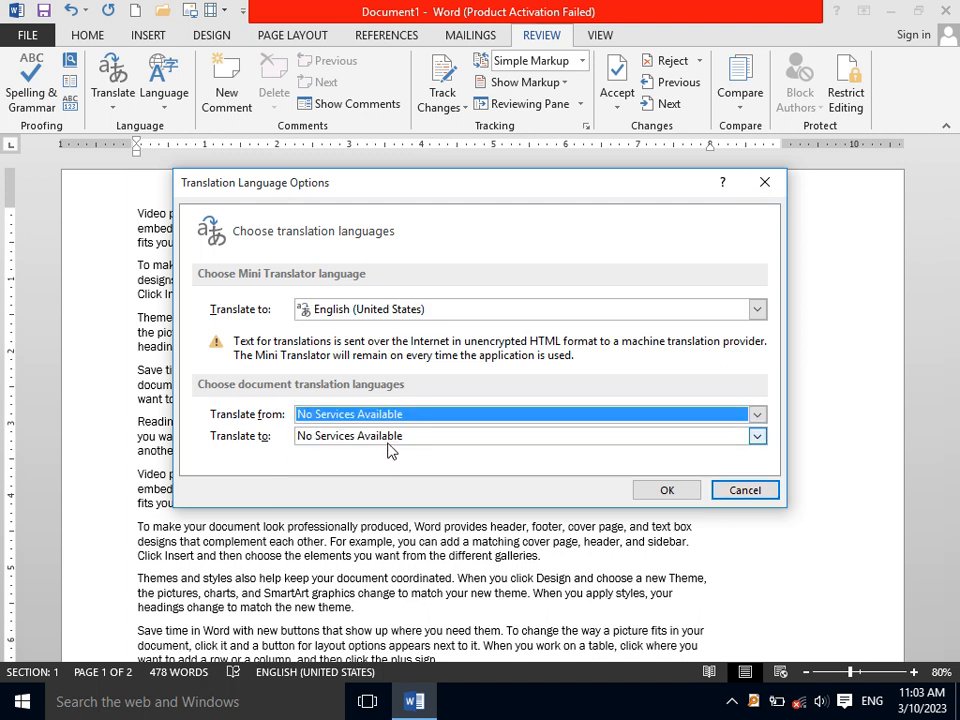
pyautogui.click(689, 488)
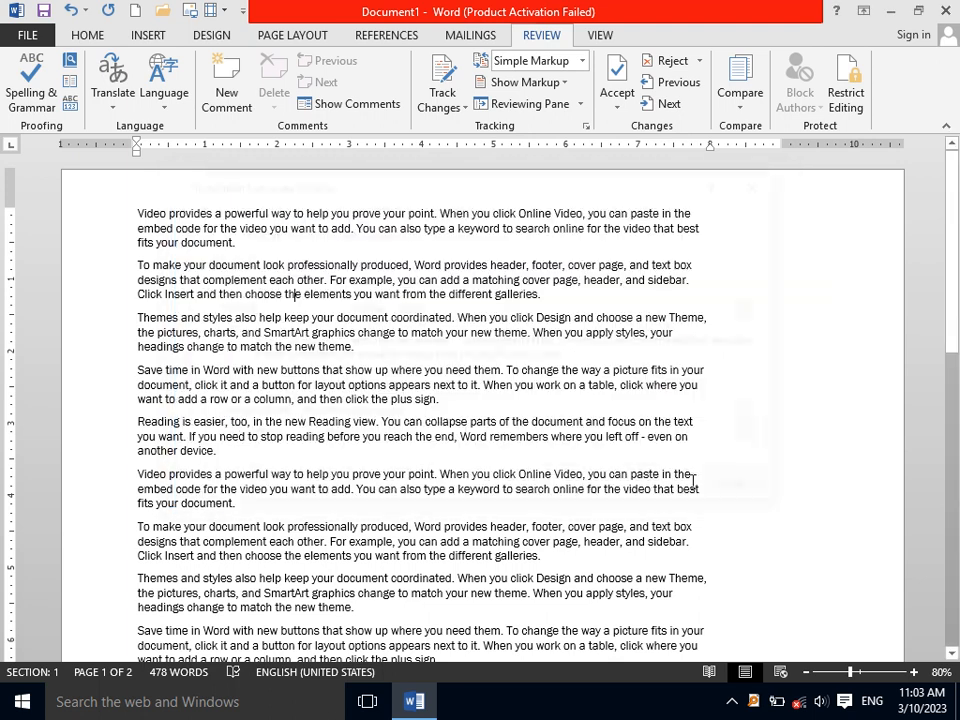
pyautogui.click(163, 100)
pyautogui.click(296, 294)
# - Add the comment "This is very important video for students" to the word "Video" at the start of the first paragraph
pyautogui.doubleClick(141, 214)
pyautogui.click(230, 100)
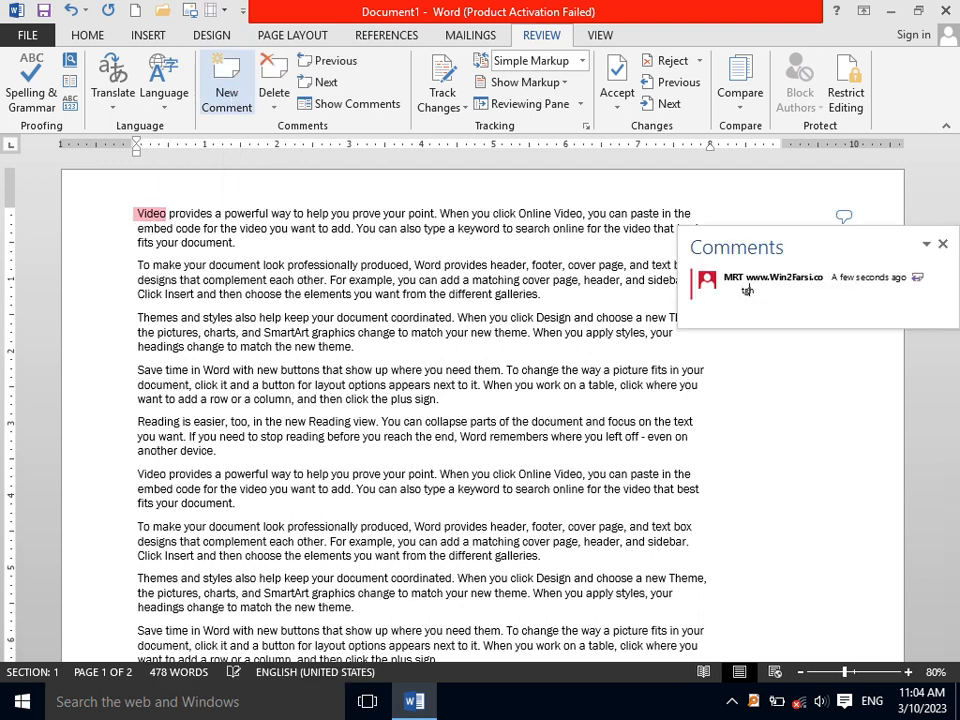
pyautogui.press('BackSpace')
pyautogui.press('BackSpace')
pyautogui.write('is')
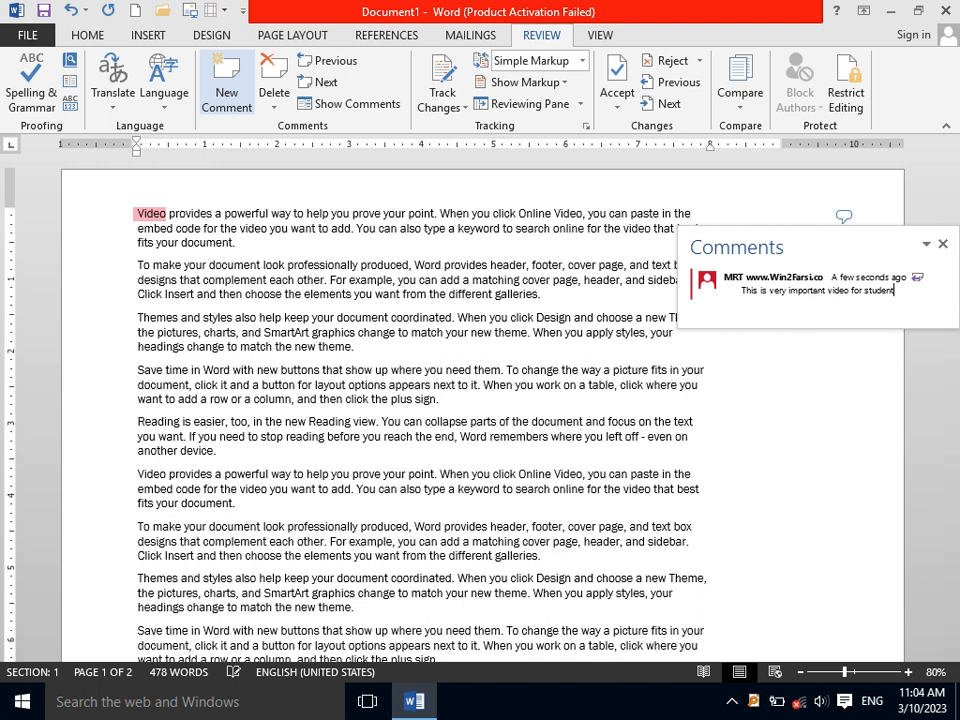
pyautogui.click(180, 276)
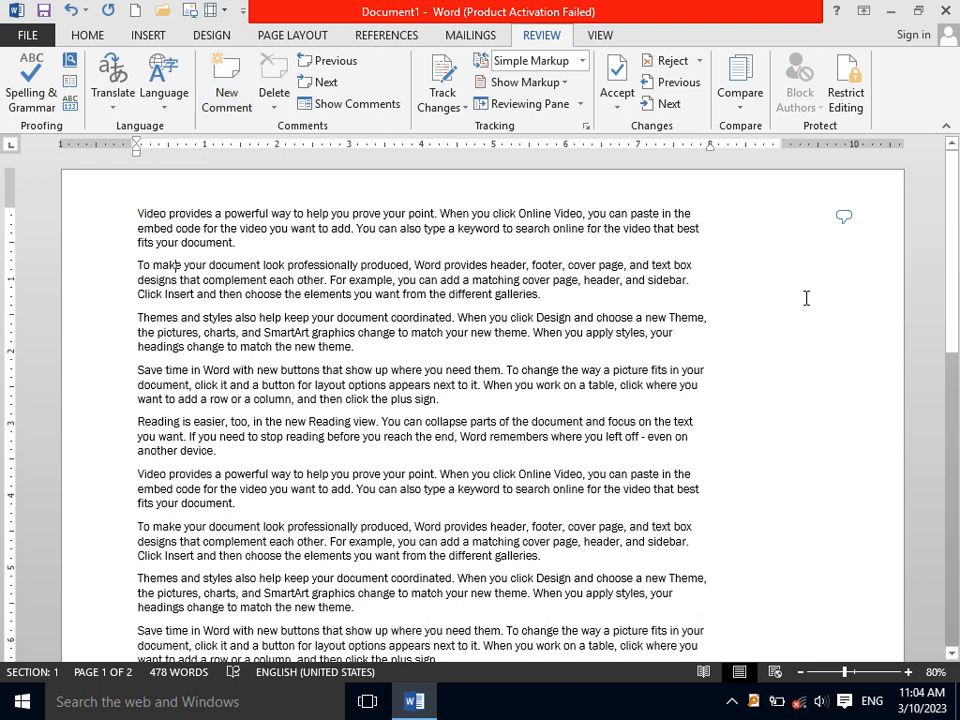
# - Reopen the comment on "Video" from the first paragraph to read it, and close it again
pyautogui.click(731, 708)
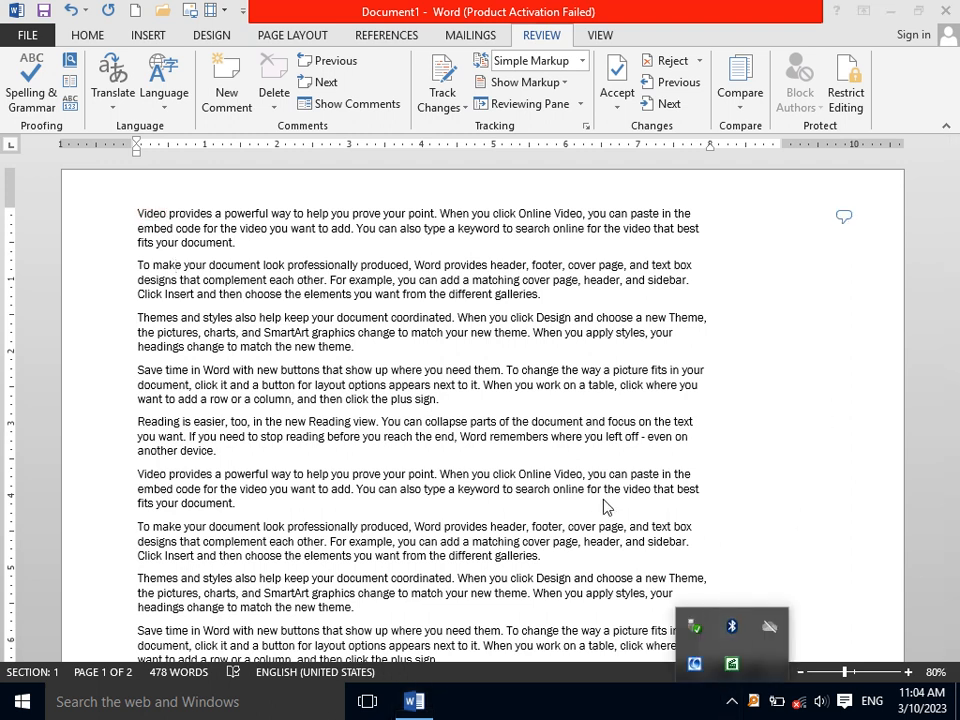
pyautogui.click(153, 220)
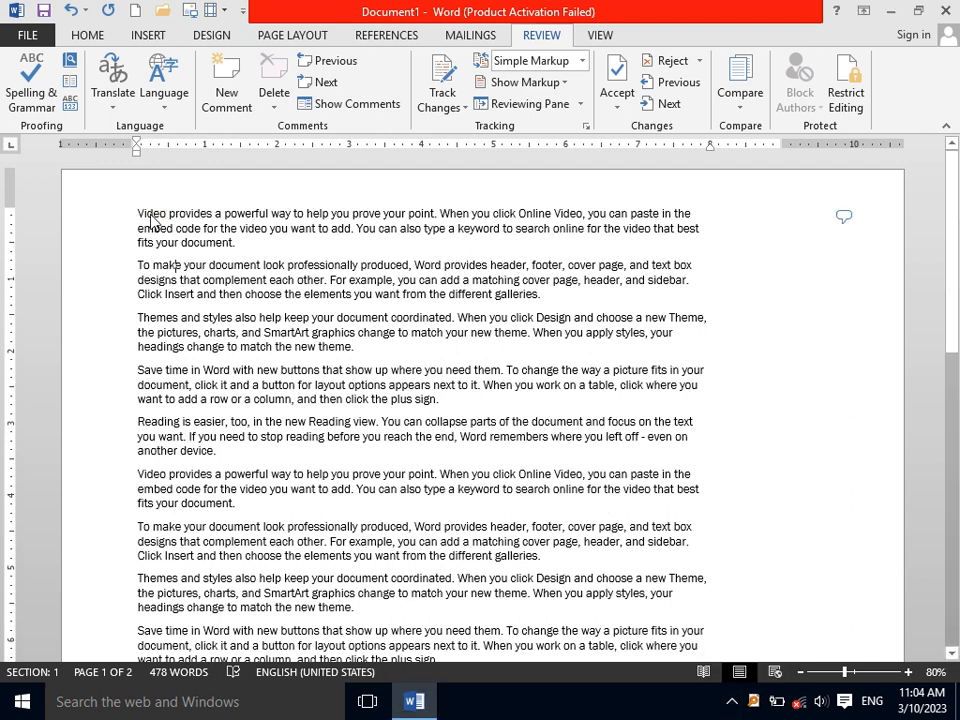
pyautogui.click(157, 214)
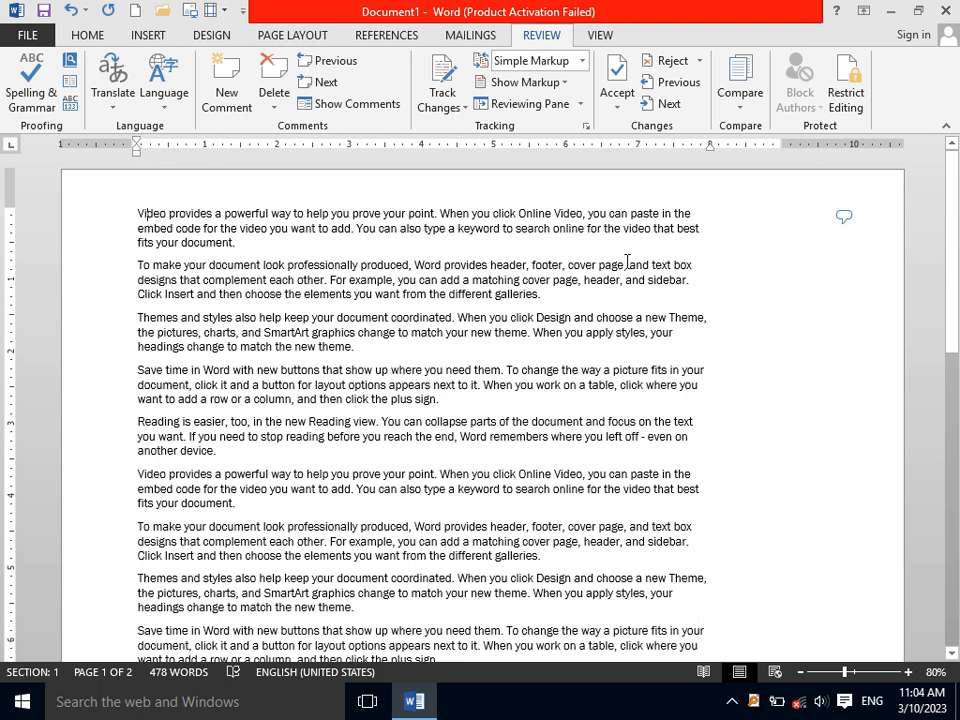
pyautogui.click(845, 219)
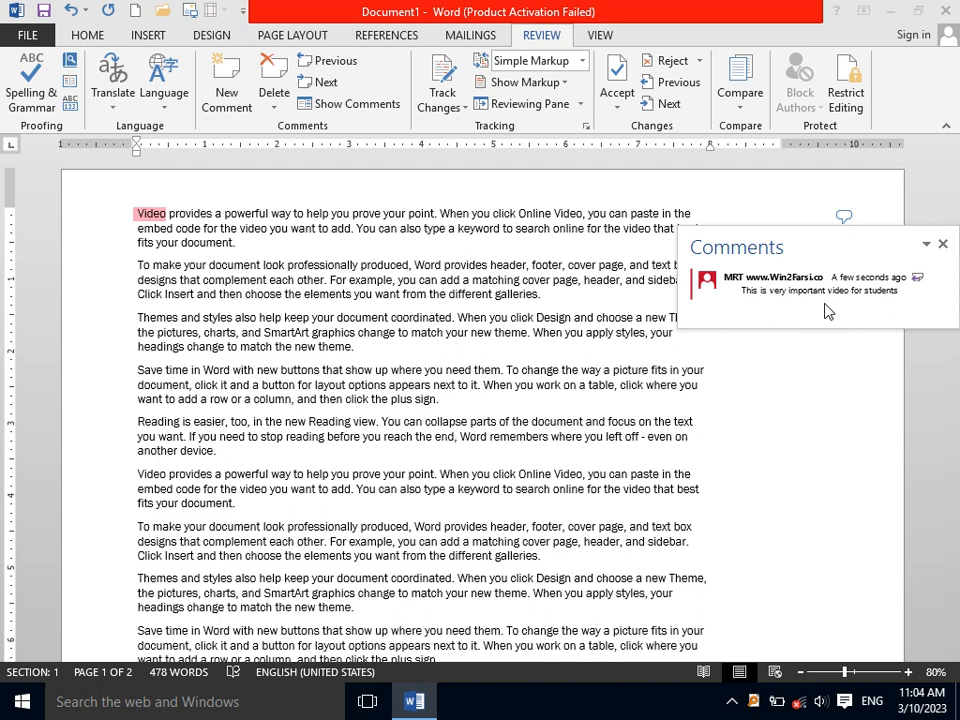
pyautogui.click(942, 244)
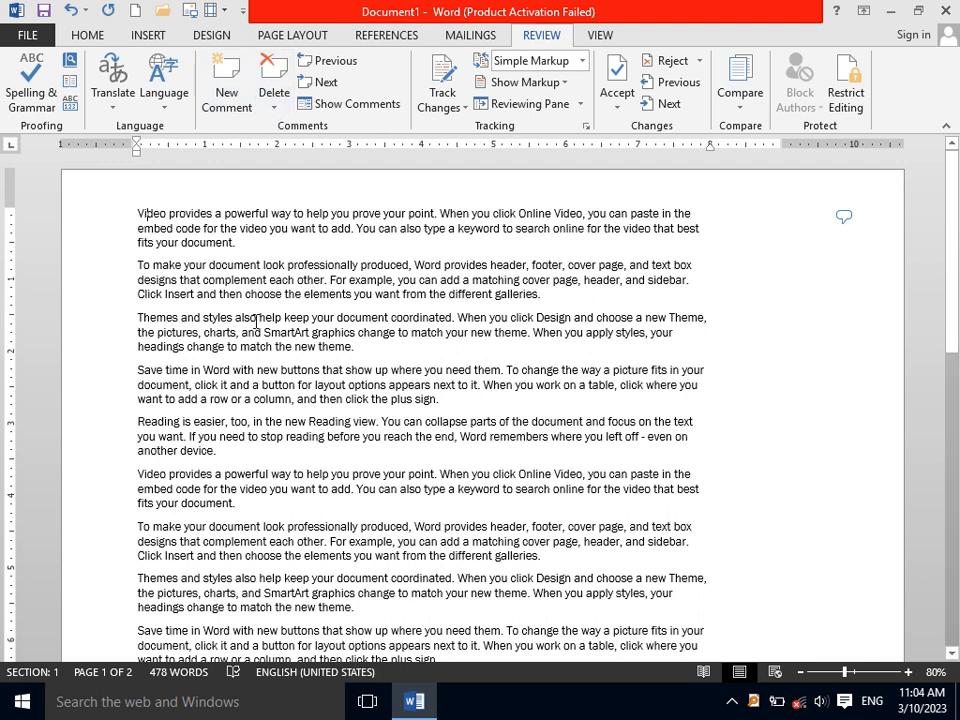
# - Add the comment "fine" to the word "styles" in the third paragraph
pyautogui.moveTo(231, 316); pyautogui.dragTo(208, 313)
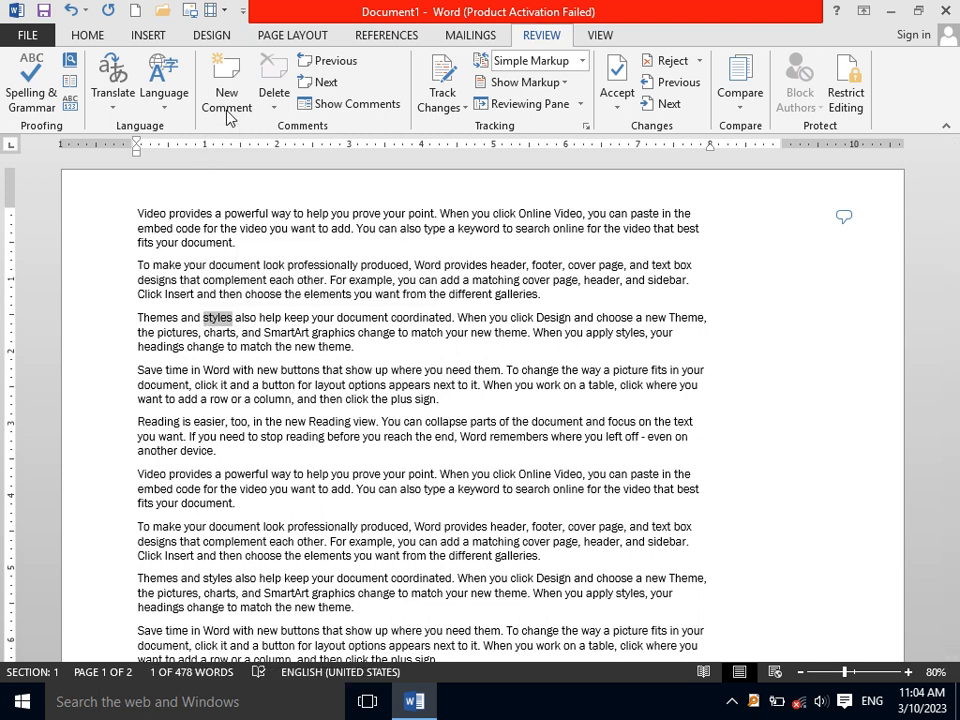
pyautogui.click(226, 80)
pyautogui.write('oo')
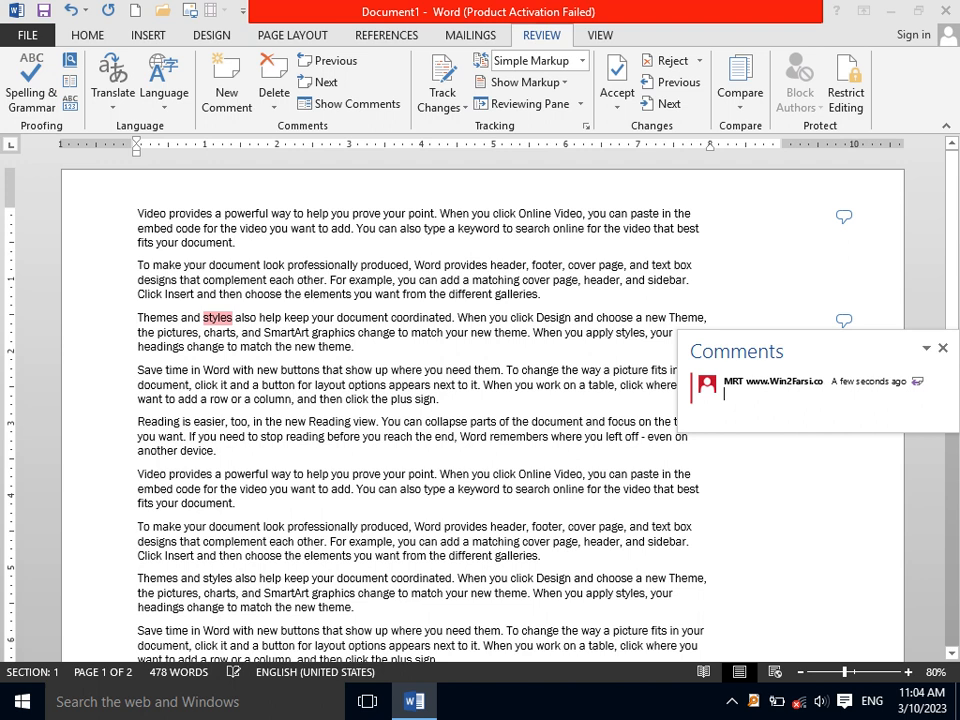
pyautogui.press('BackSpace')
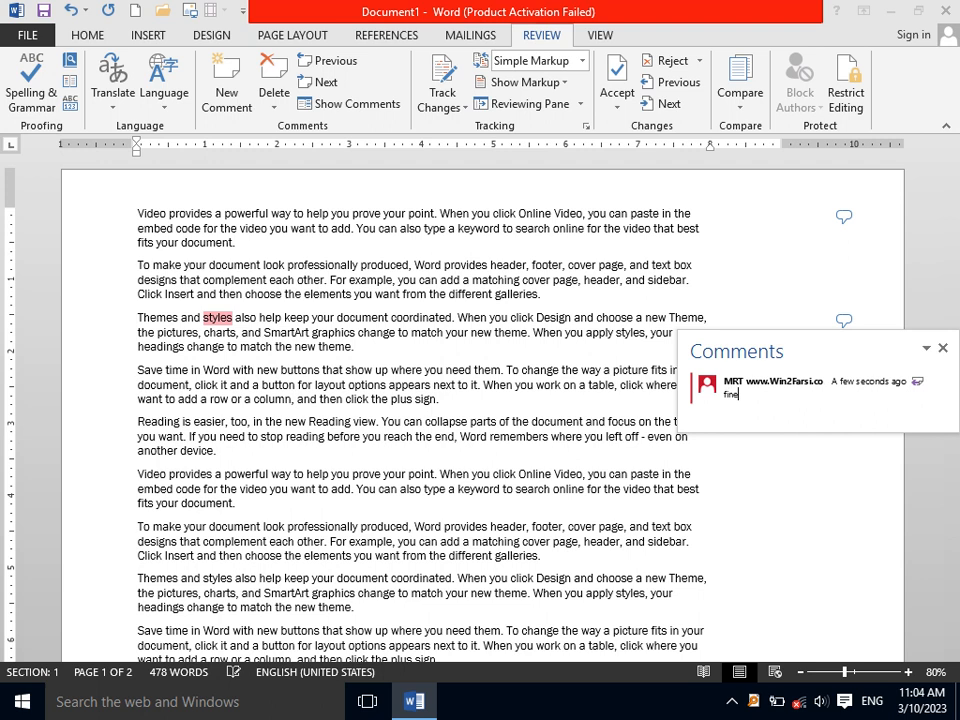
pyautogui.click(139, 295)
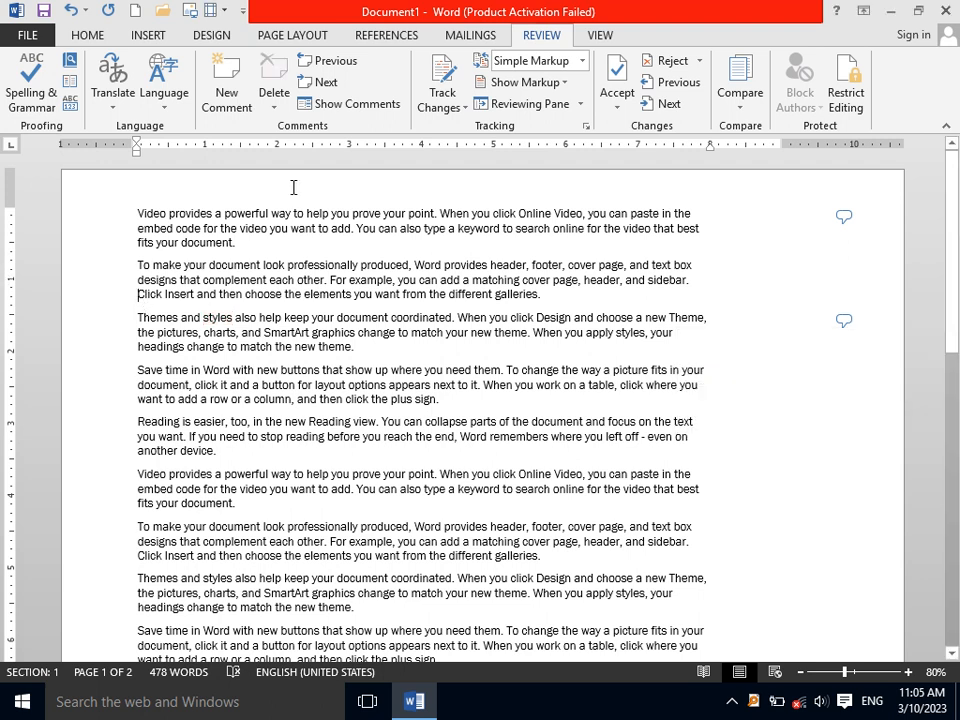
# - Look at the comment deletion options, and step forward and back through the document's comments
pyautogui.click(273, 103)
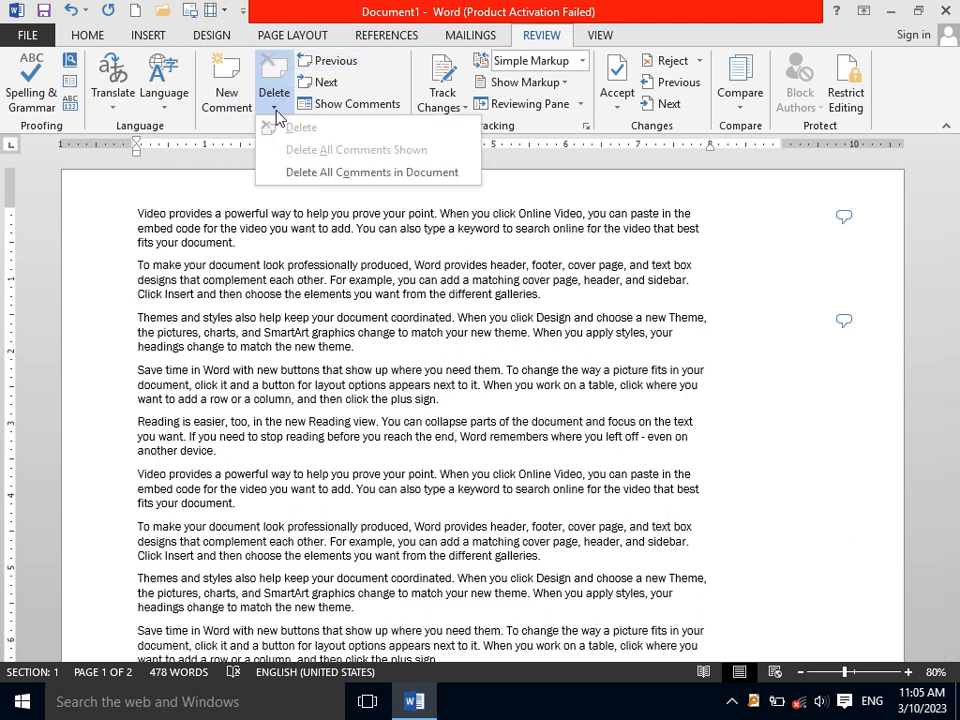
pyautogui.click(320, 176)
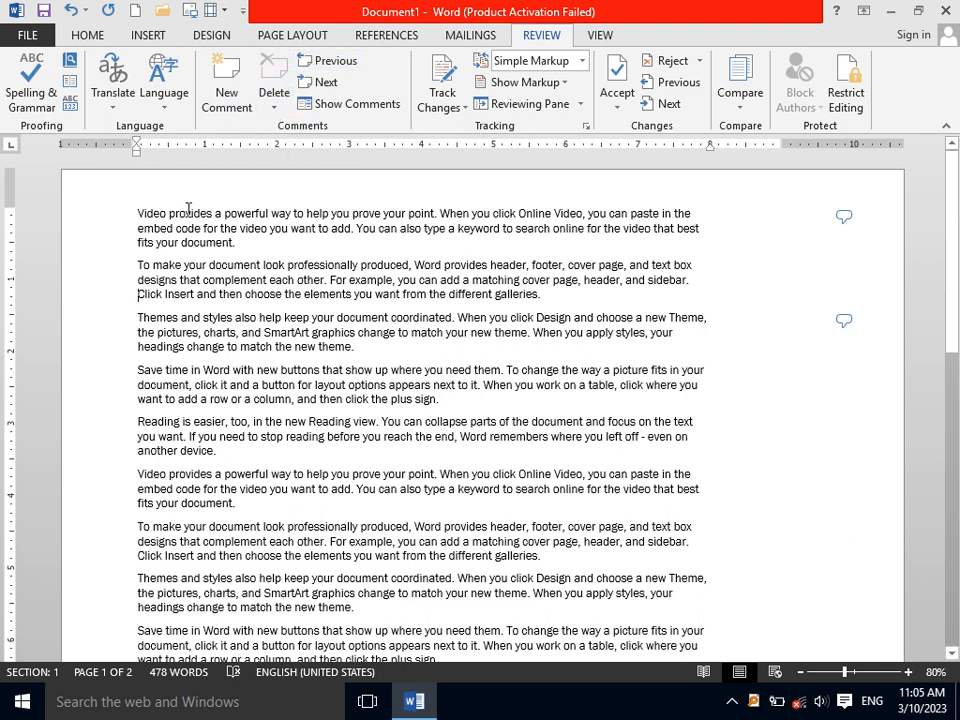
pyautogui.click(160, 213)
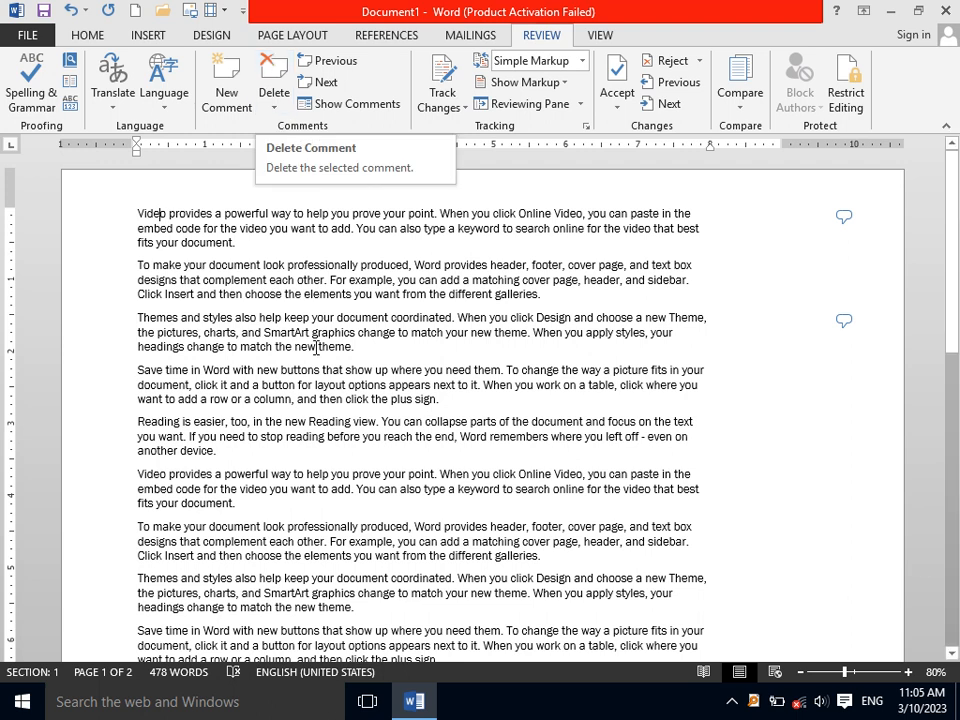
pyautogui.click(330, 82)
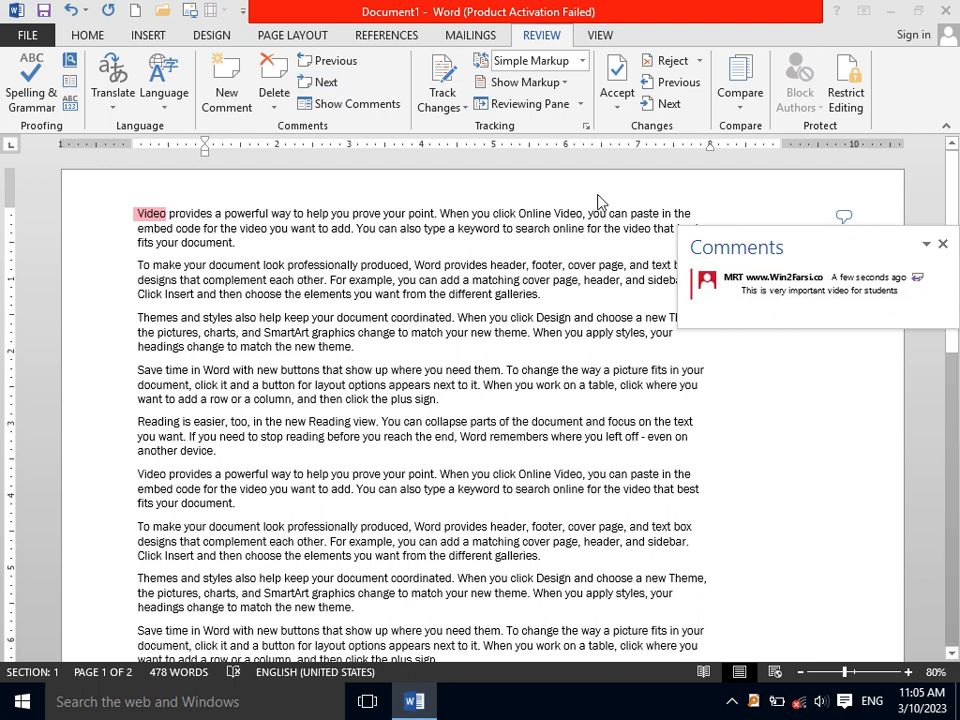
pyautogui.click(326, 82)
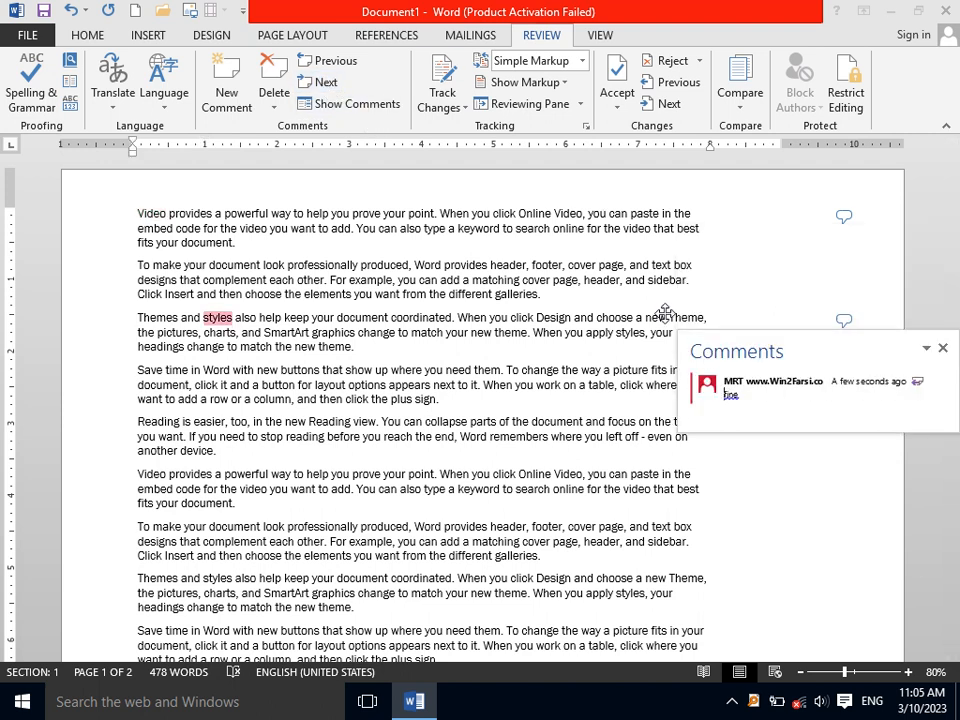
pyautogui.click(330, 62)
pyautogui.click(333, 64)
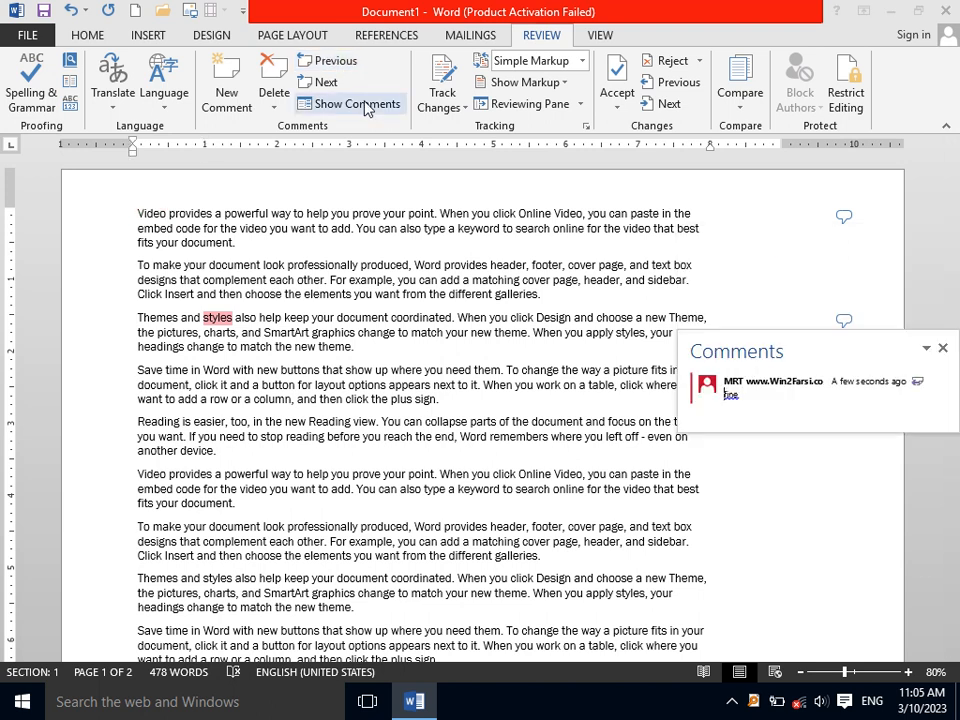
# - Show the comments beside the text, and delete all comments in the document
pyautogui.click(362, 104)
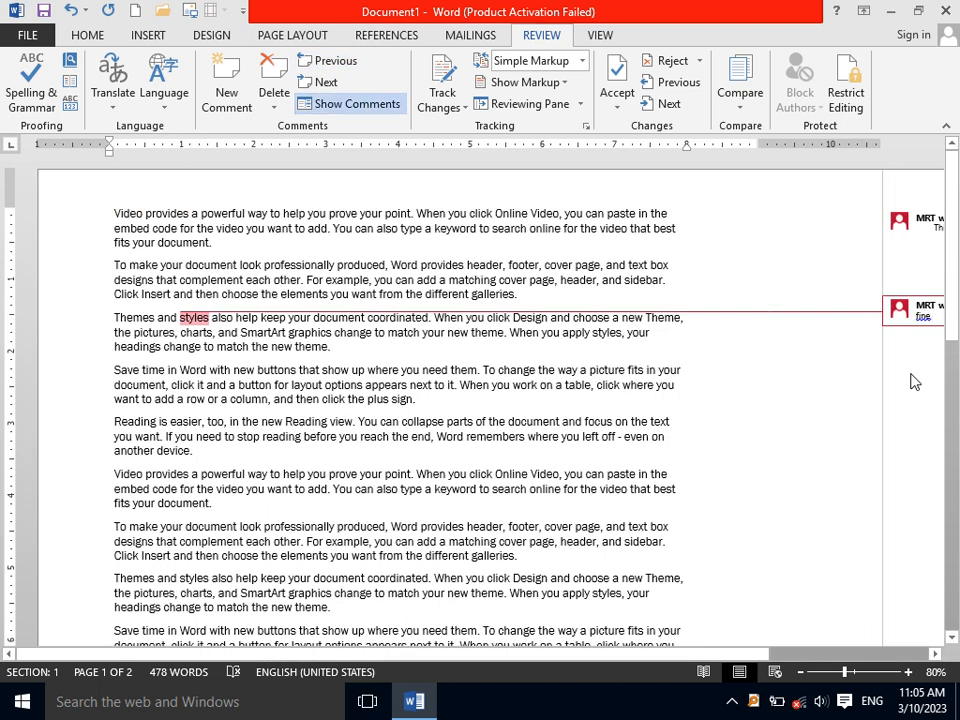
pyautogui.moveTo(957, 298); pyautogui.dragTo(948, 217)
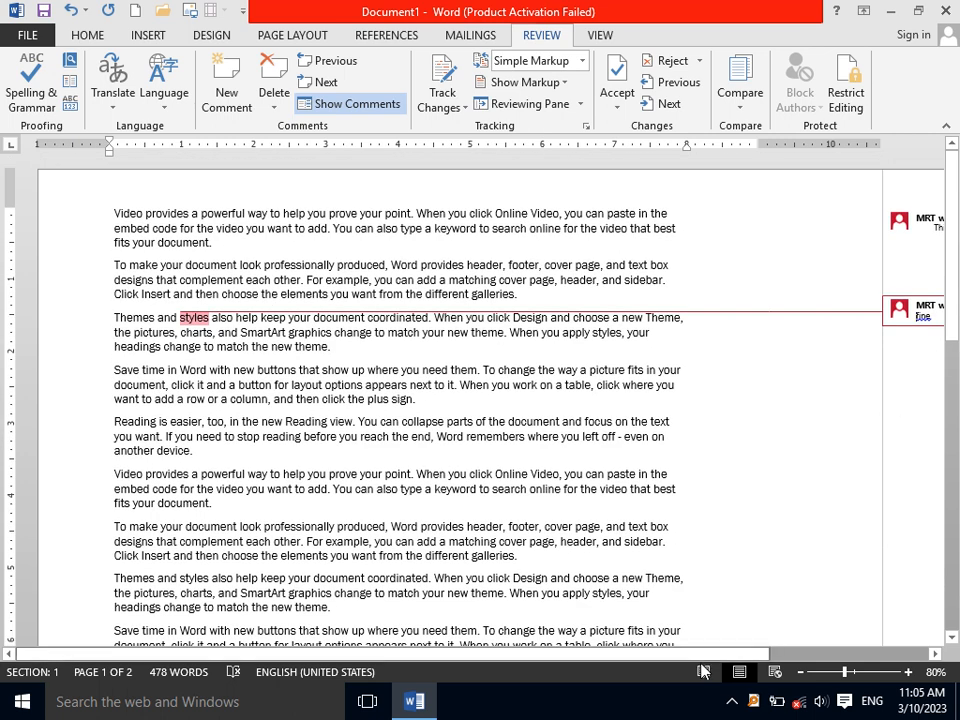
pyautogui.moveTo(703, 660); pyautogui.dragTo(434, 641)
pyautogui.click(274, 100)
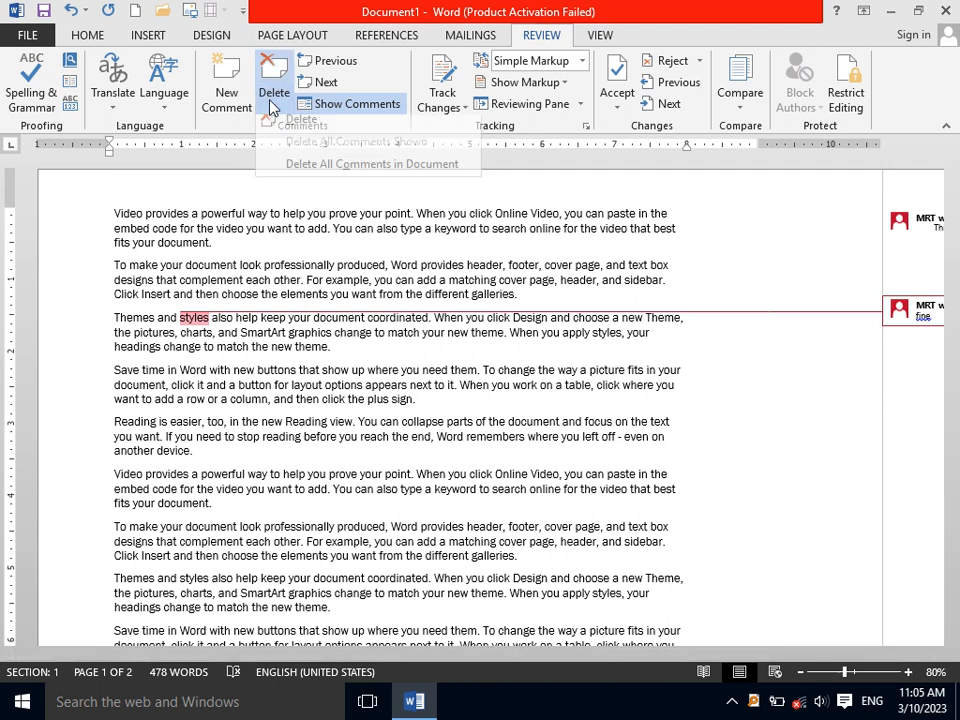
pyautogui.click(306, 167)
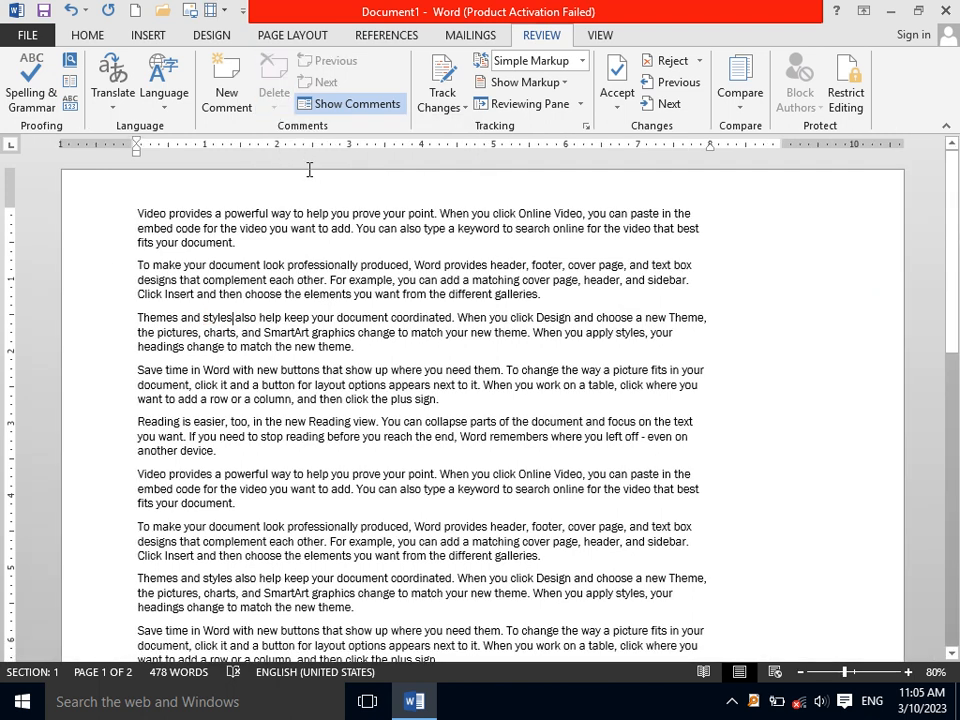
# - Delete the last five paragraphs of sample text and start a new line below the fifth paragraph
pyautogui.moveTo(955, 245); pyautogui.dragTo(955, 384)
pyautogui.moveTo(217, 318); pyautogui.dragTo(140, 215)
pyautogui.press('Delete')
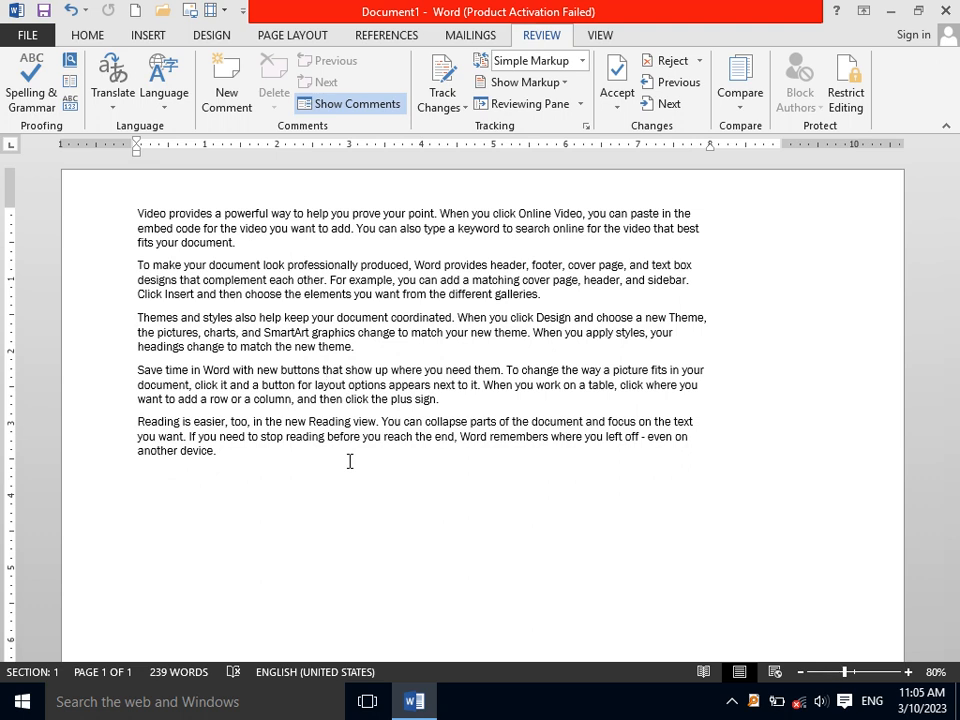
pyautogui.press('Return')
# - Turn on Track Changes and add one paragraph of sample text at the end of the document with =rand(1)
pyautogui.click(444, 107)
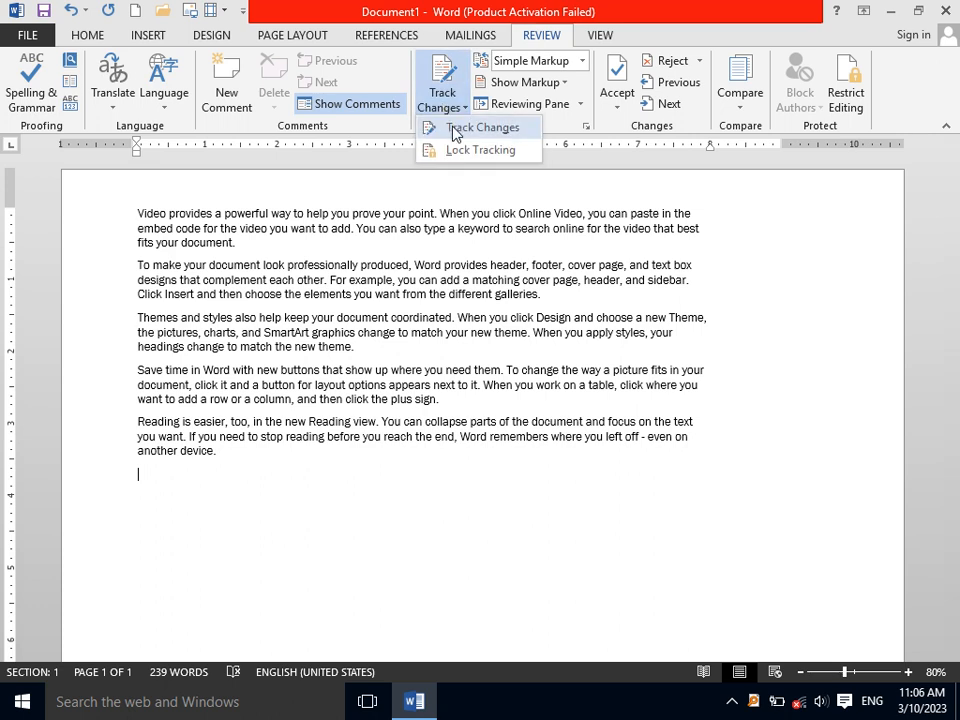
pyautogui.click(452, 128)
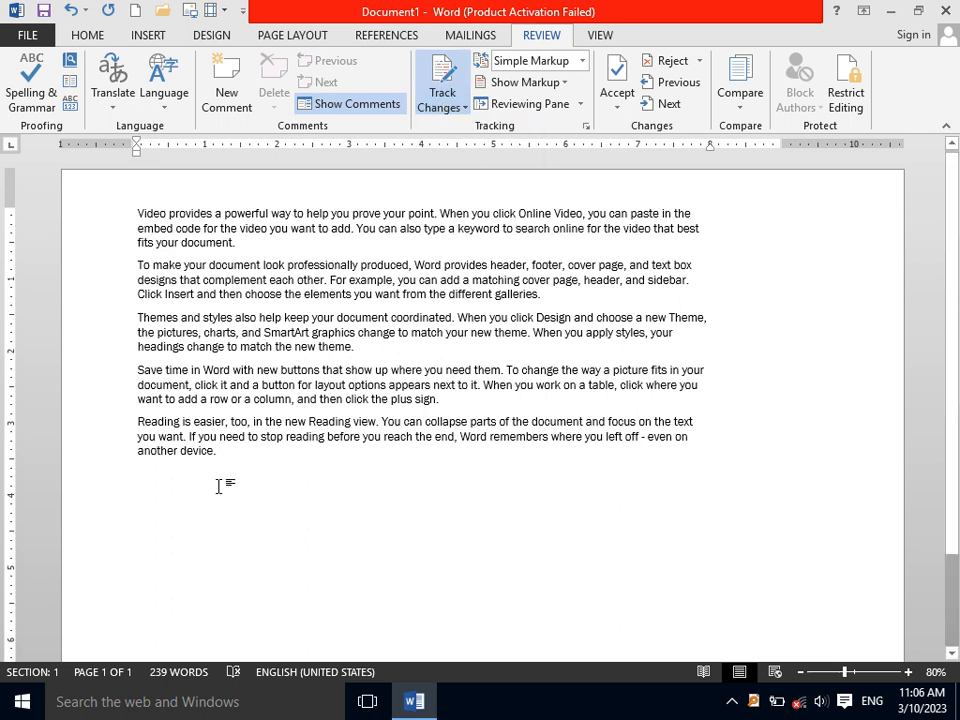
pyautogui.write('=rand')
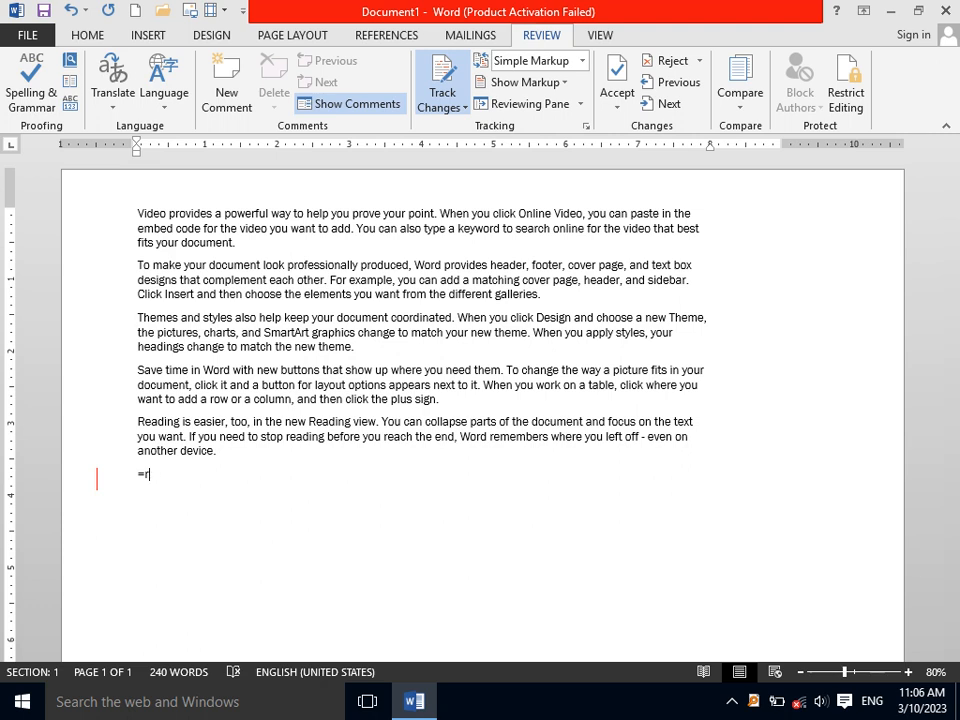
pyautogui.press('BackSpace')
pyautogui.write('nd')
pyautogui.write('d')
pyautogui.write('(1)')
pyautogui.press('Return')
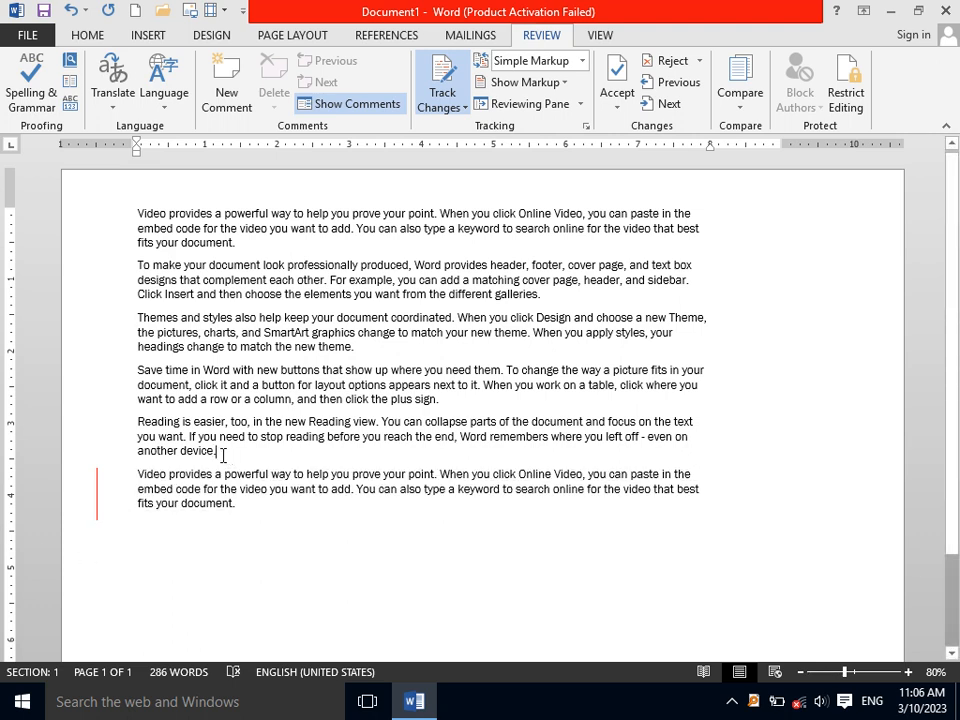
# - Make the fifth paragraph bold and display the tracked changes in full with All Markup
pyautogui.moveTo(229, 456); pyautogui.dragTo(143, 423)
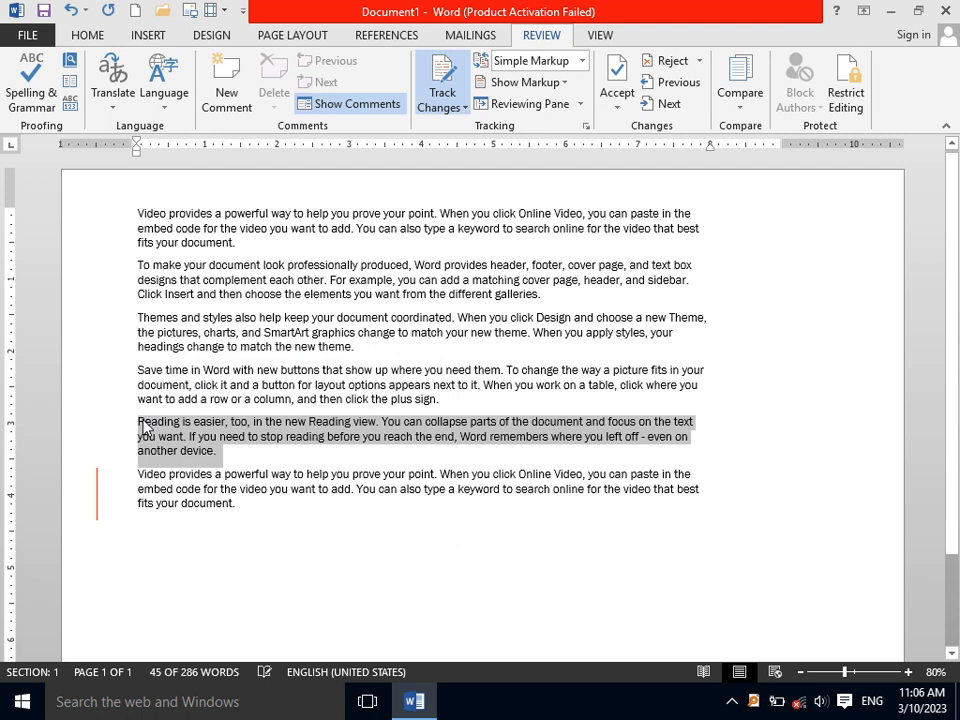
pyautogui.hotkey('ctrl', 'b')
pyautogui.click(263, 458)
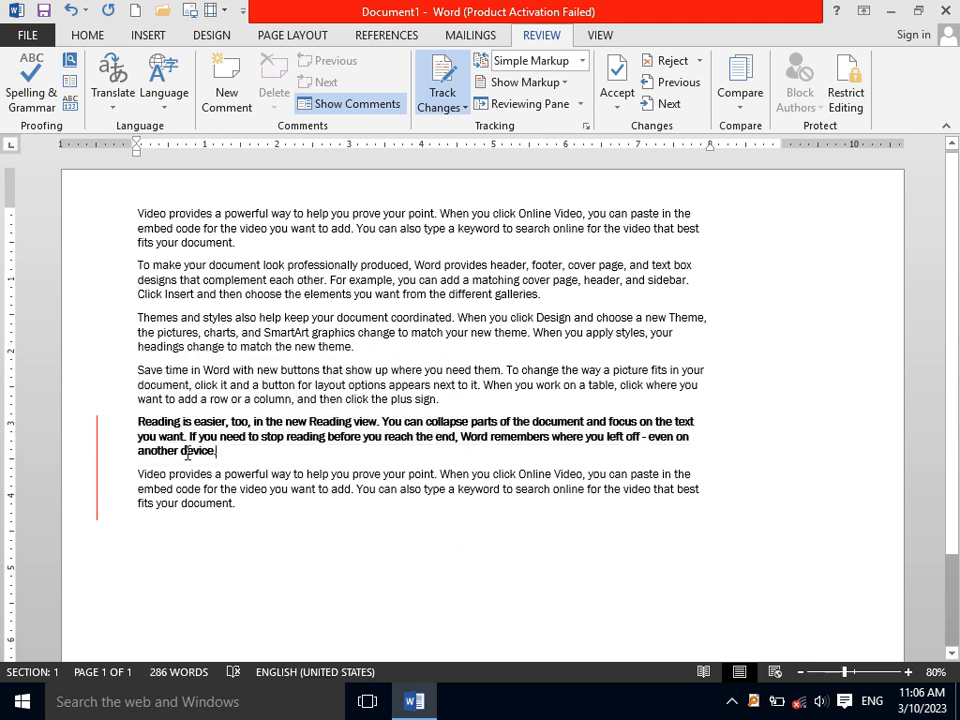
pyautogui.click(97, 476)
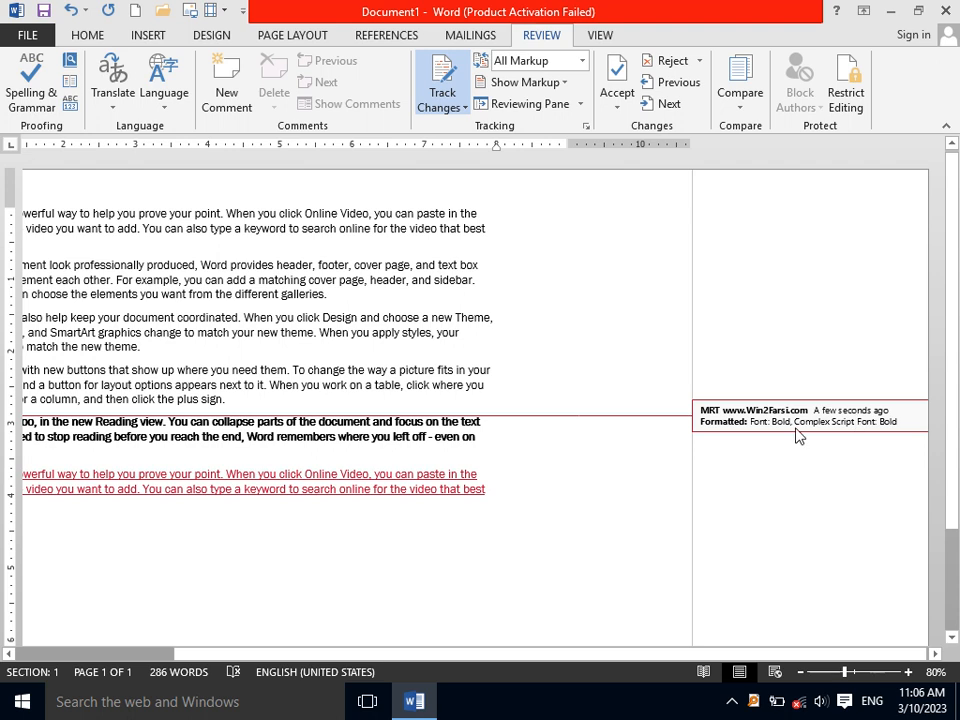
pyautogui.scroll(-3, 870, 480)
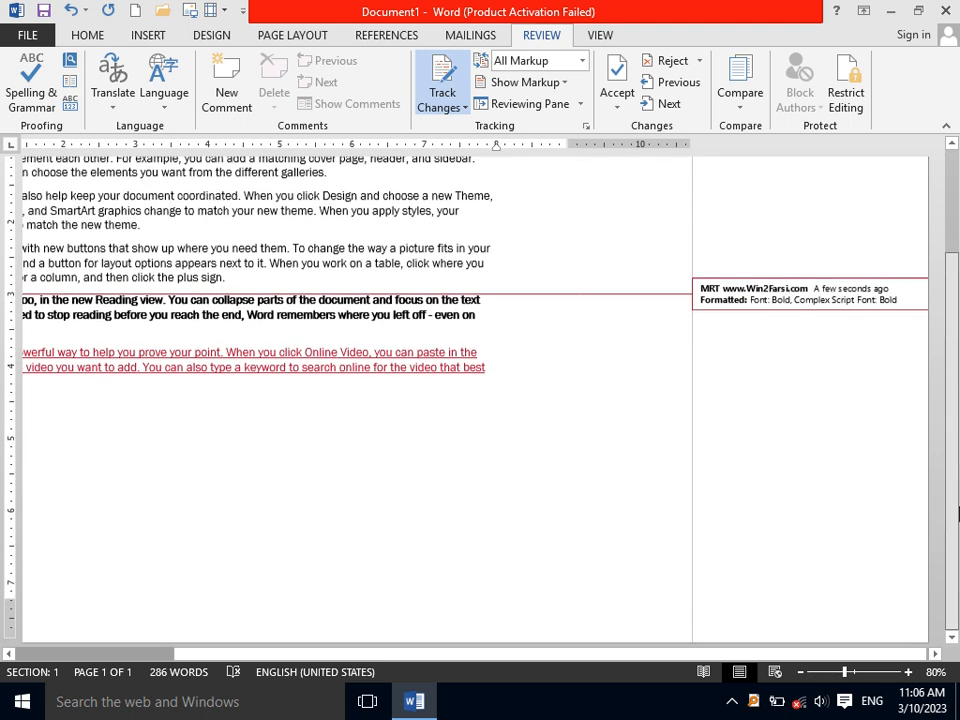
# - Italicize "and then click the plus sign." at the end of the fourth paragraph and view its tracked formatting note
pyautogui.moveTo(680, 661); pyautogui.dragTo(418, 655)
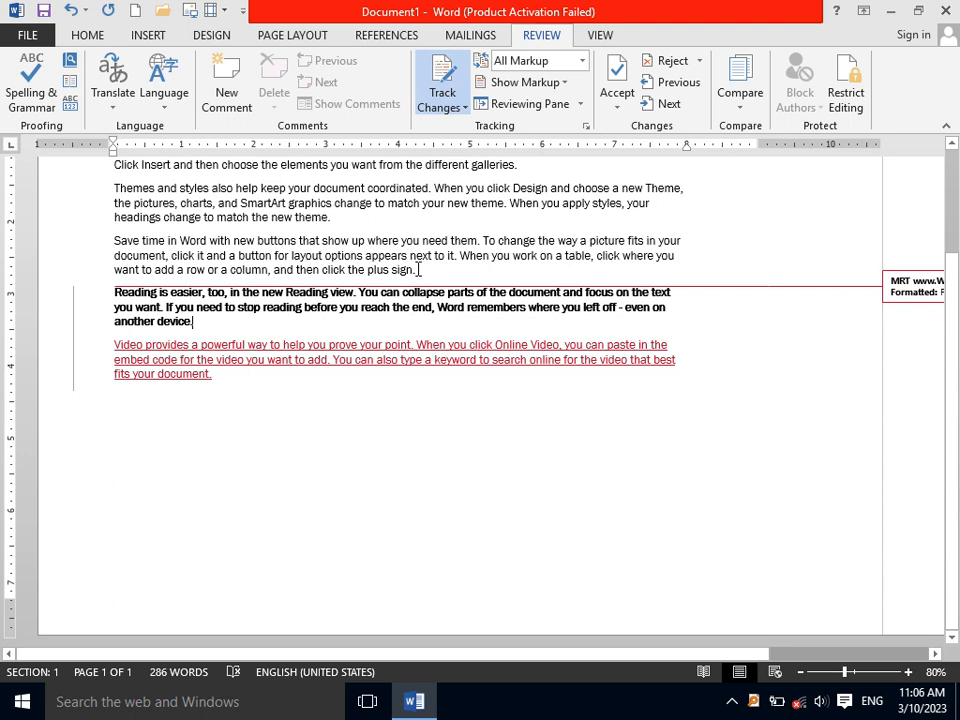
pyautogui.moveTo(418, 269); pyautogui.dragTo(270, 270)
pyautogui.hotkey('ctrl', 'i')
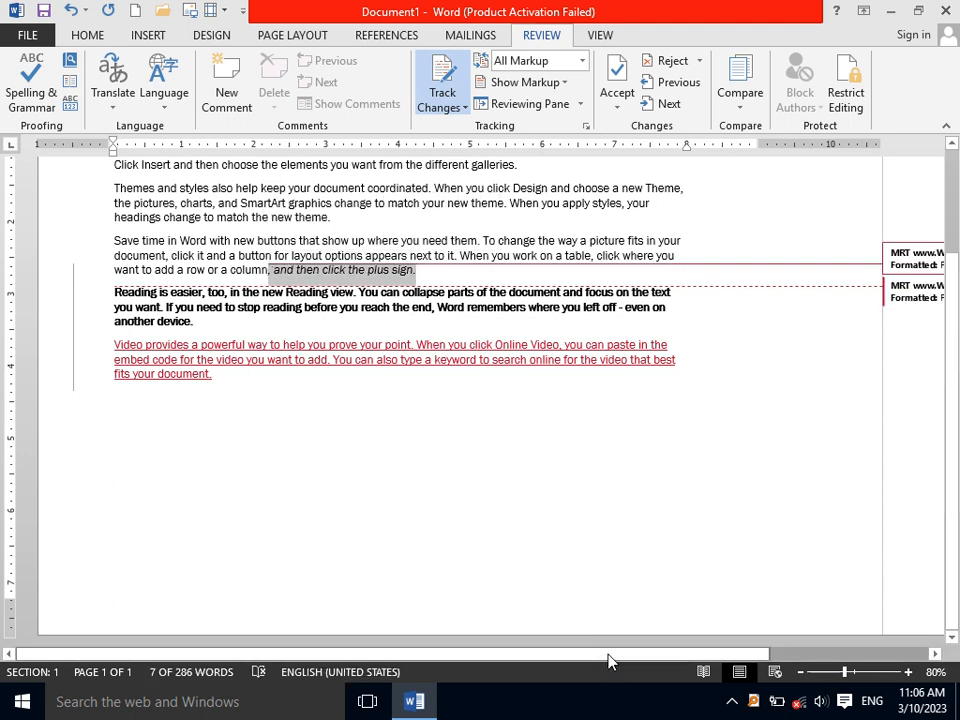
pyautogui.moveTo(611, 660); pyautogui.dragTo(831, 606)
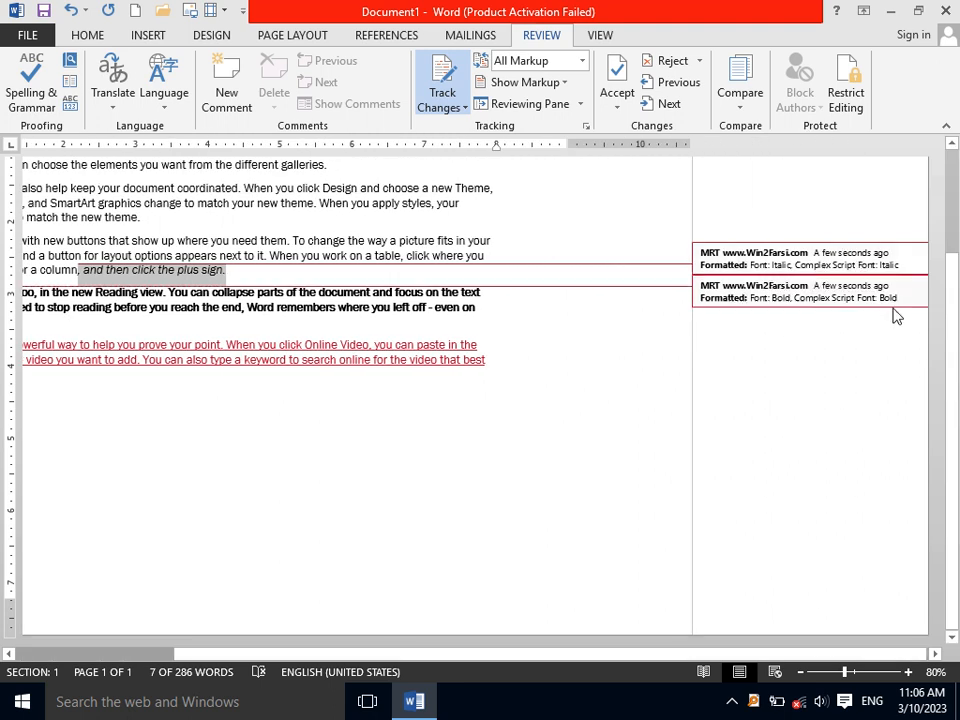
# - Underline the text from the end of "theme." through "When you apply styles, your" in the third paragraph
pyautogui.scroll(3, 958, 237)
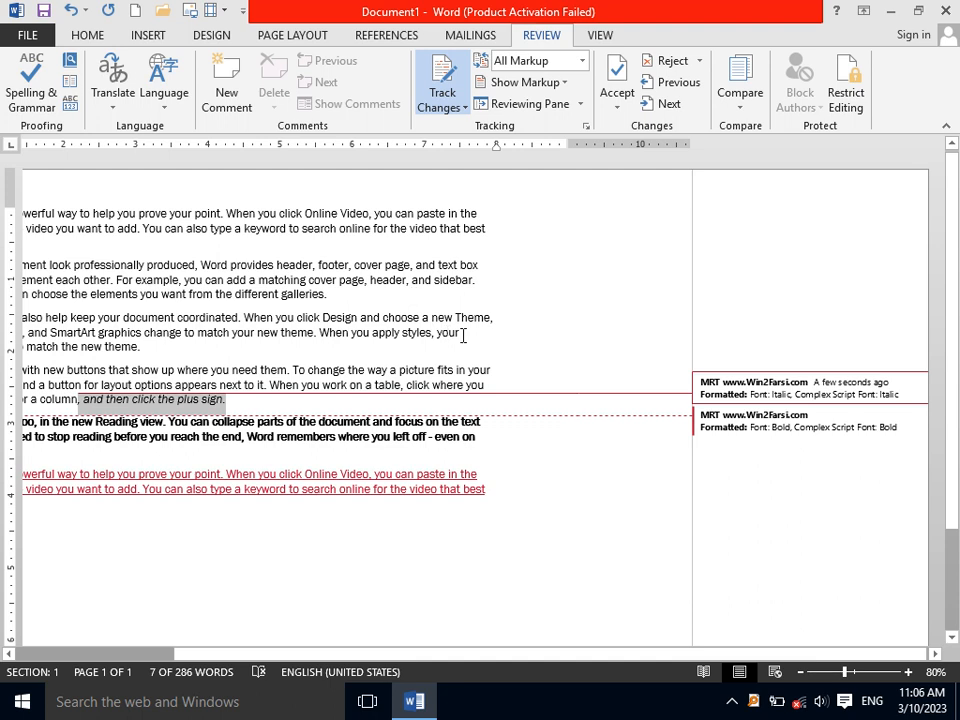
pyautogui.moveTo(457, 335); pyautogui.dragTo(322, 347)
pyautogui.moveTo(460, 333); pyautogui.dragTo(300, 336)
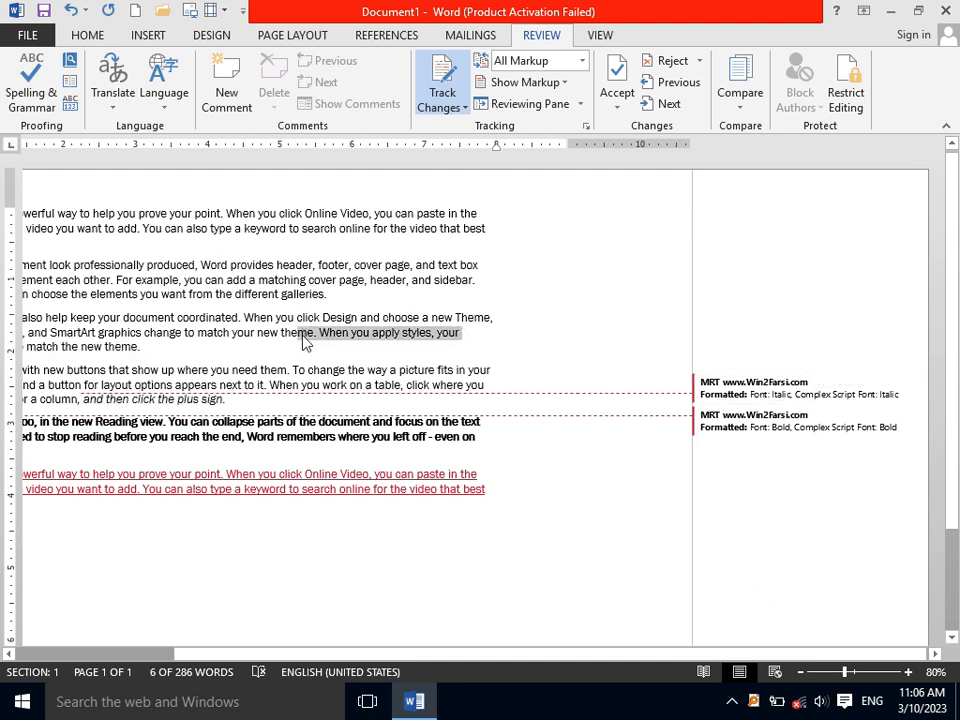
pyautogui.hotkey('ctrl', 'u')
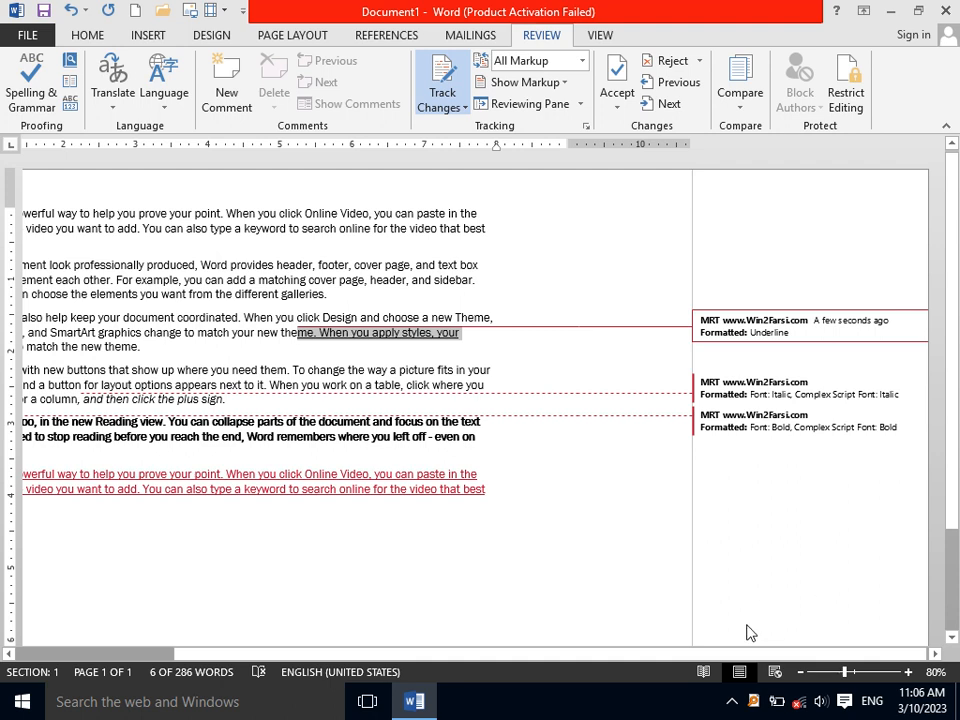
# - Reduce the first three paragraphs, except the opening word "Video", to font size 11
pyautogui.moveTo(724, 656); pyautogui.dragTo(450, 628)
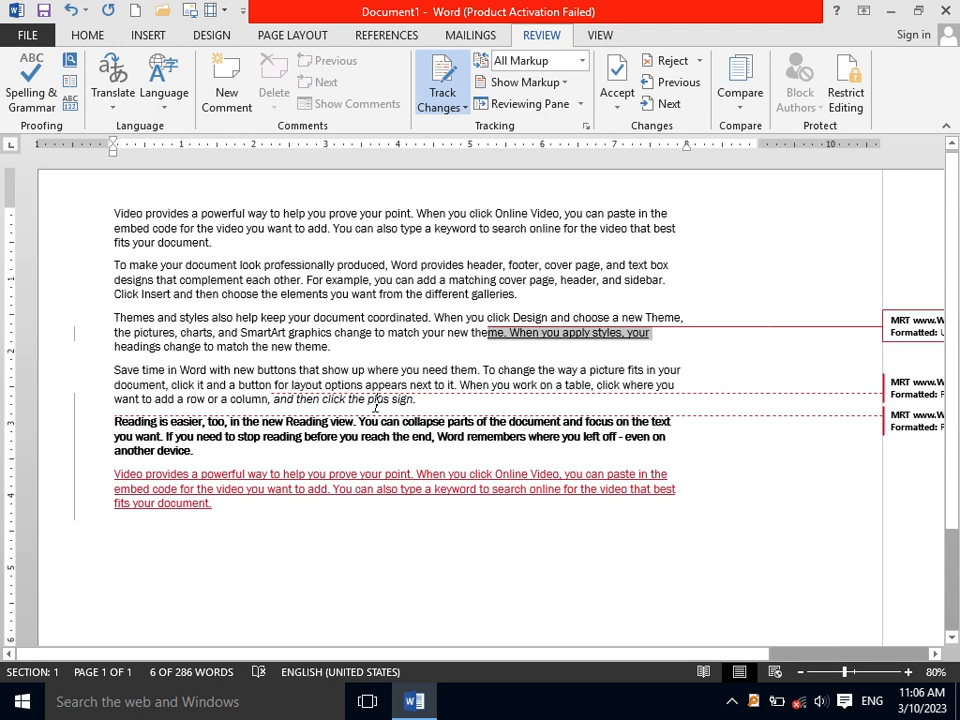
pyautogui.click(379, 384)
pyautogui.moveTo(383, 341); pyautogui.dragTo(146, 209)
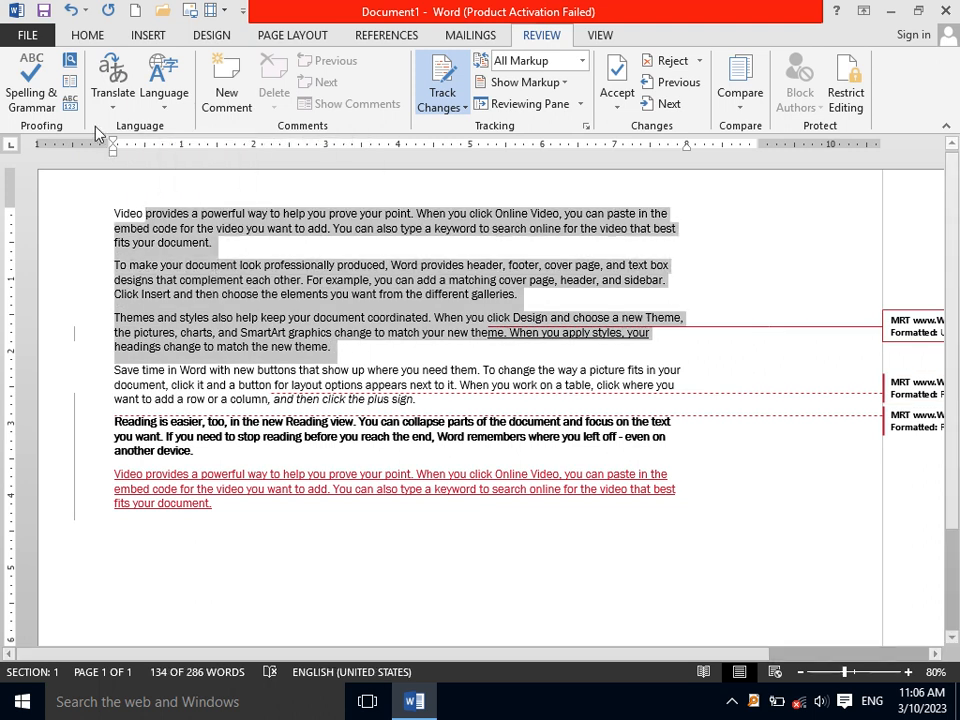
pyautogui.click(88, 37)
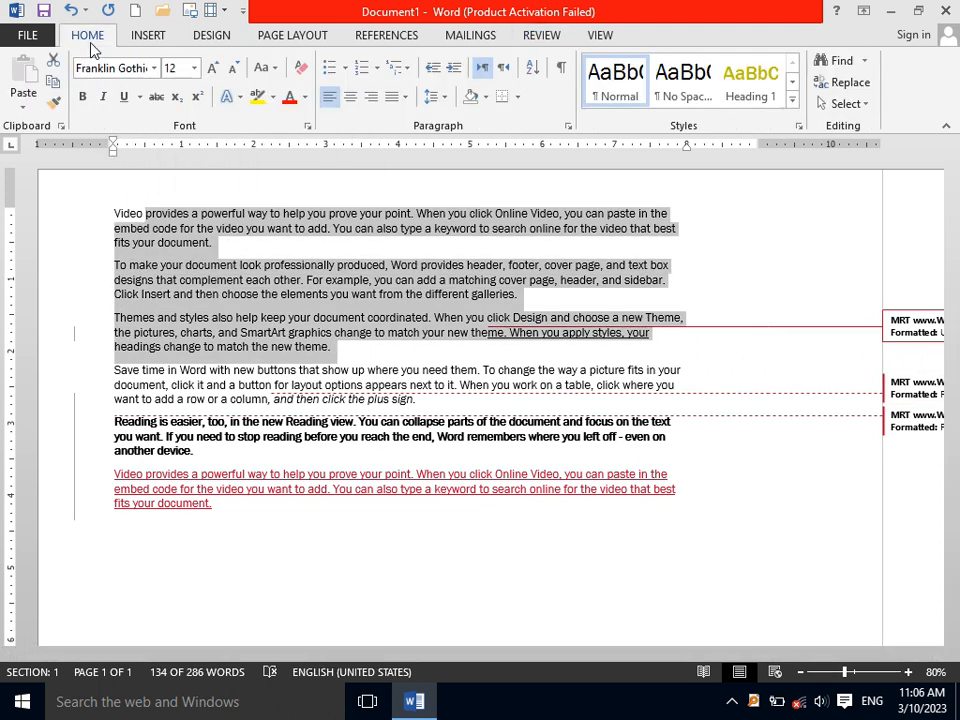
pyautogui.click(232, 68)
pyautogui.click(430, 377)
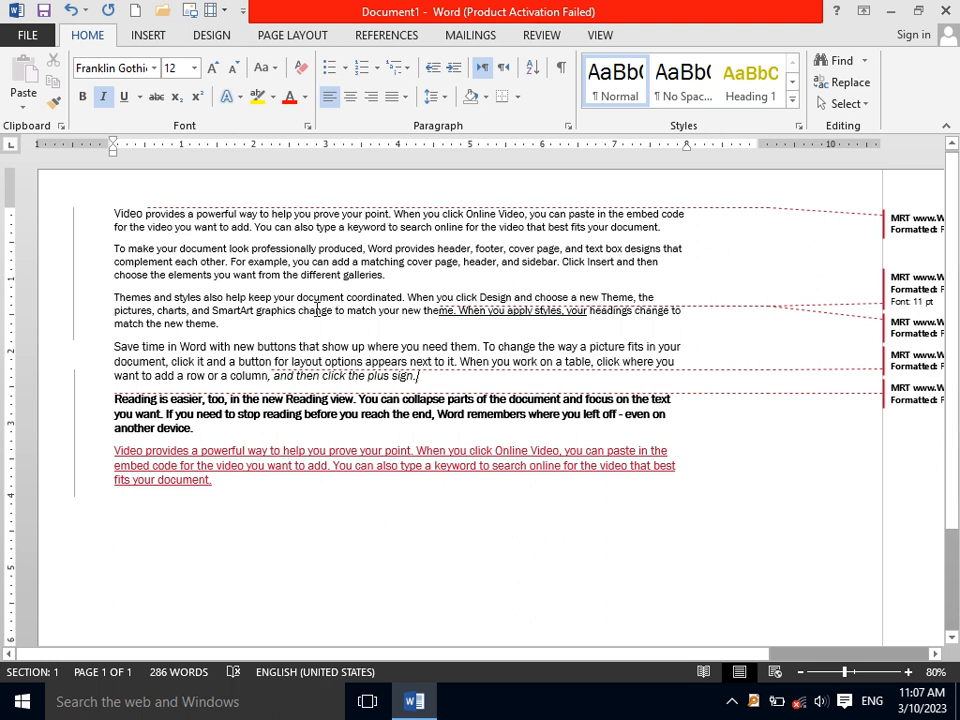
# - Color the second paragraph's text red from "To make your document" through "For example"
pyautogui.moveTo(235, 327); pyautogui.dragTo(135, 308)
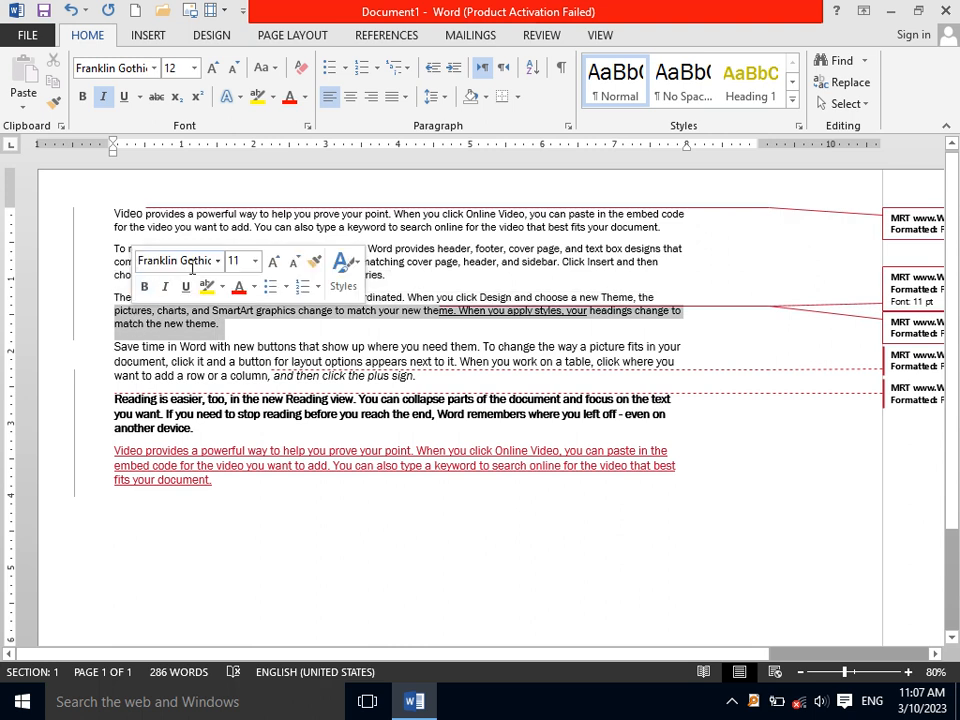
pyautogui.click(245, 338)
pyautogui.moveTo(264, 265); pyautogui.dragTo(114, 252)
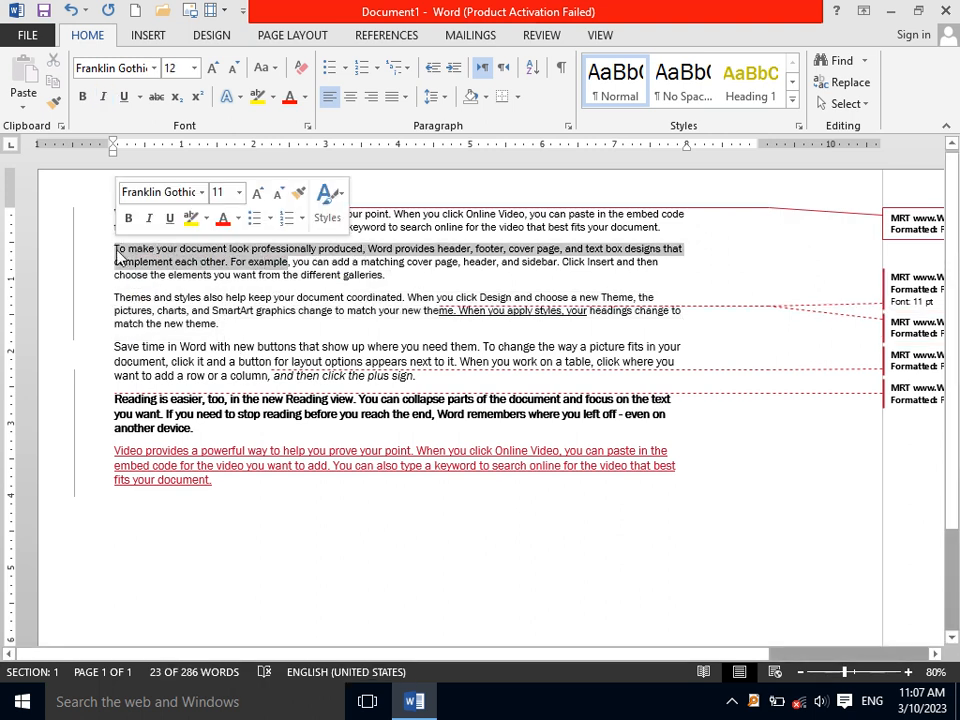
pyautogui.click(289, 96)
pyautogui.click(377, 343)
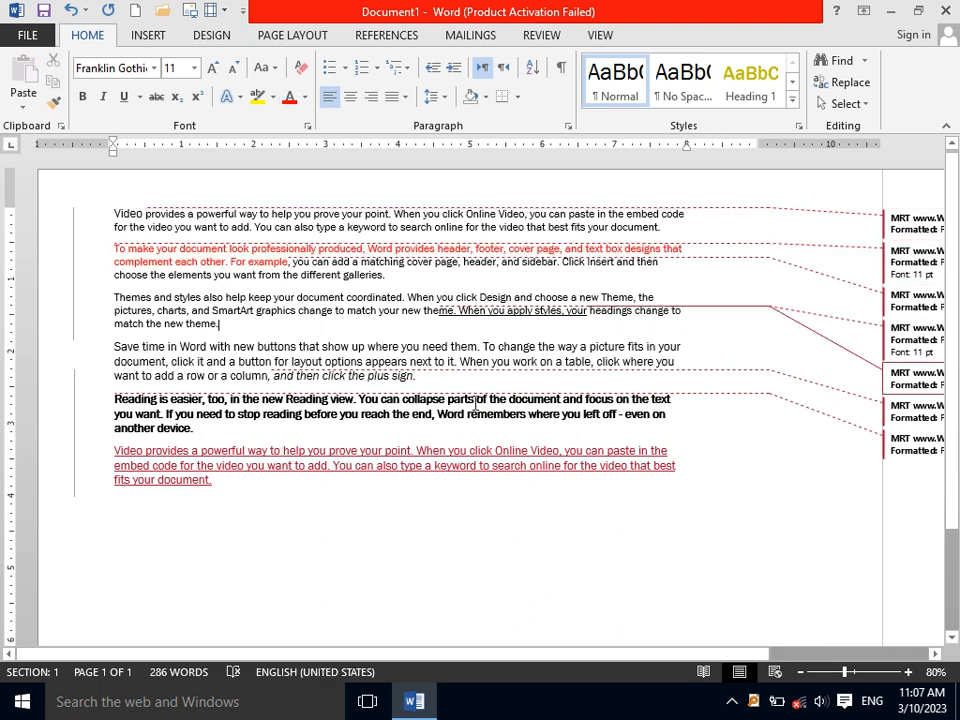
# - Start a new line below the last paragraph
pyautogui.moveTo(657, 654); pyautogui.dragTo(721, 667)
pyautogui.click(497, 496)
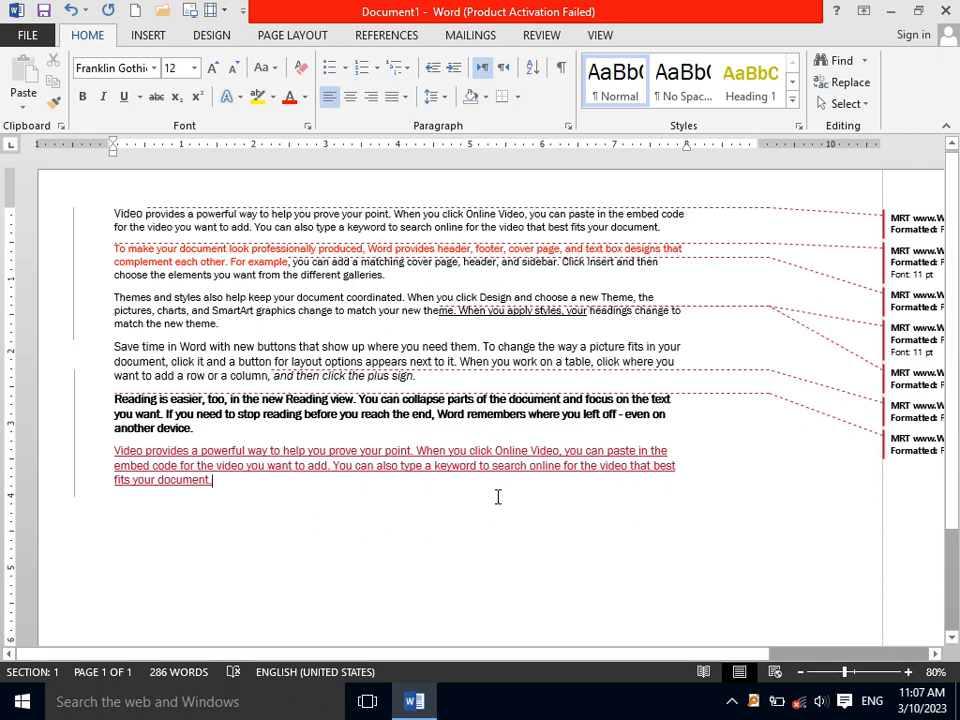
pyautogui.press('Return')
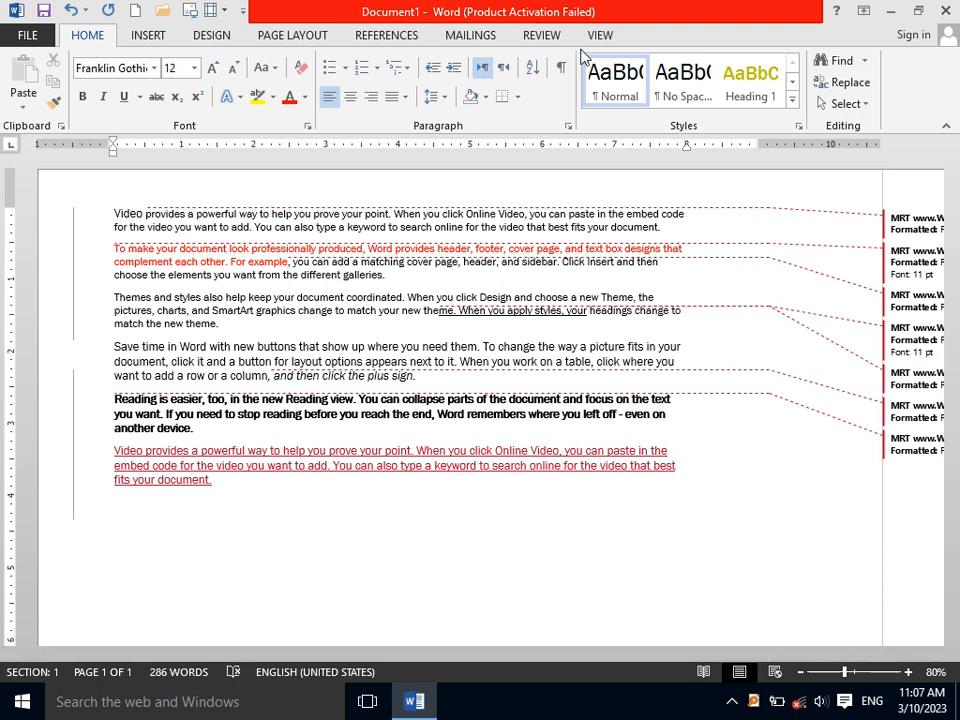
# - Lock change tracking without setting a password
pyautogui.click(547, 45)
pyautogui.click(455, 103)
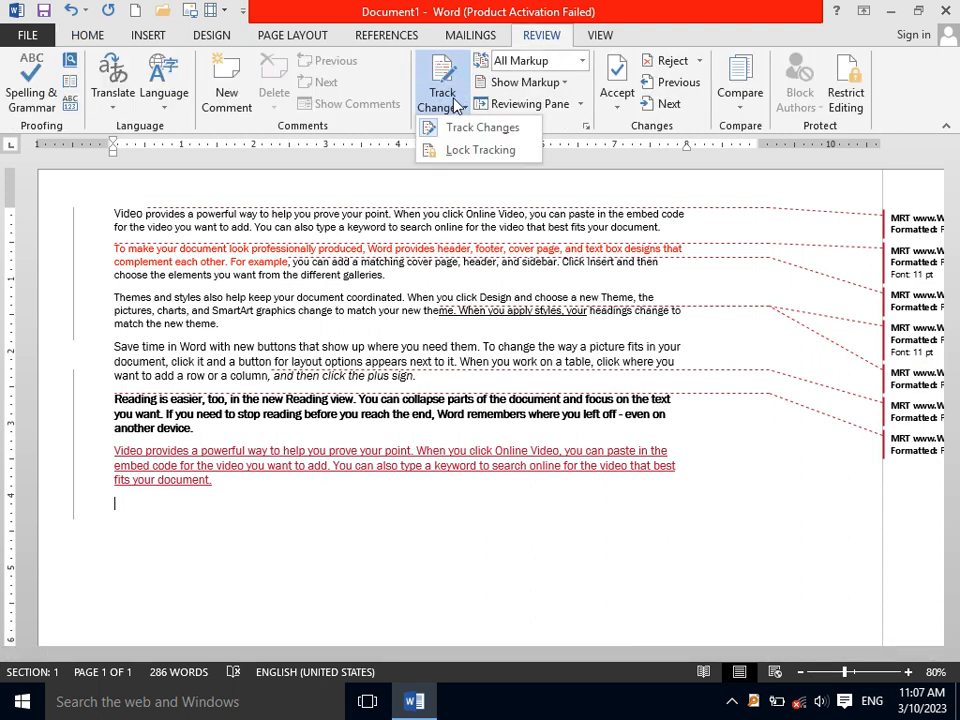
pyautogui.click(461, 483)
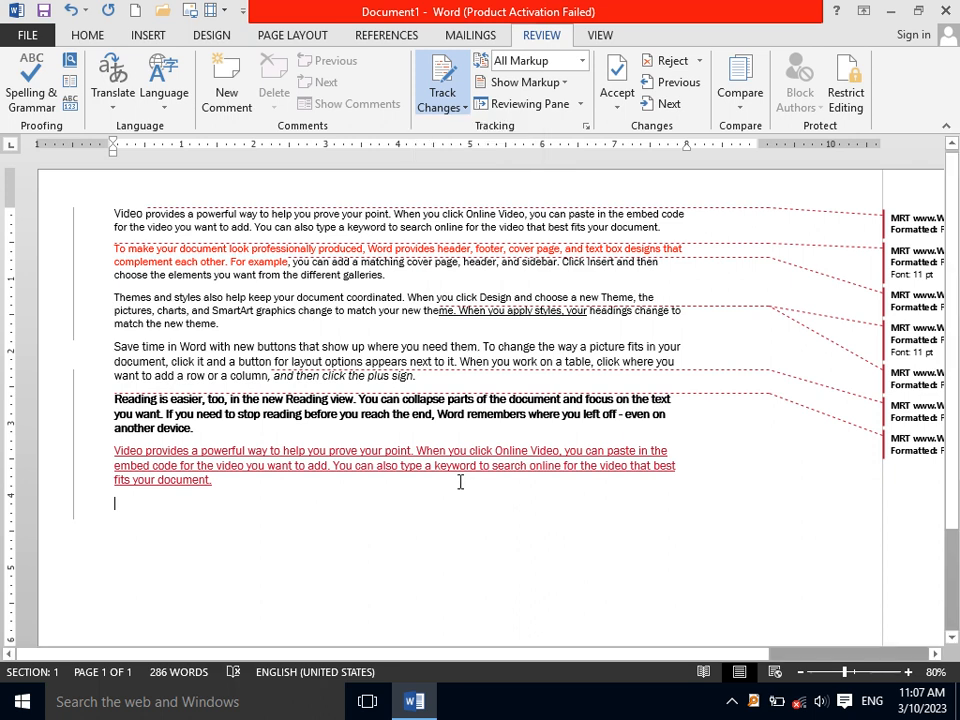
pyautogui.click(445, 105)
pyautogui.click(461, 150)
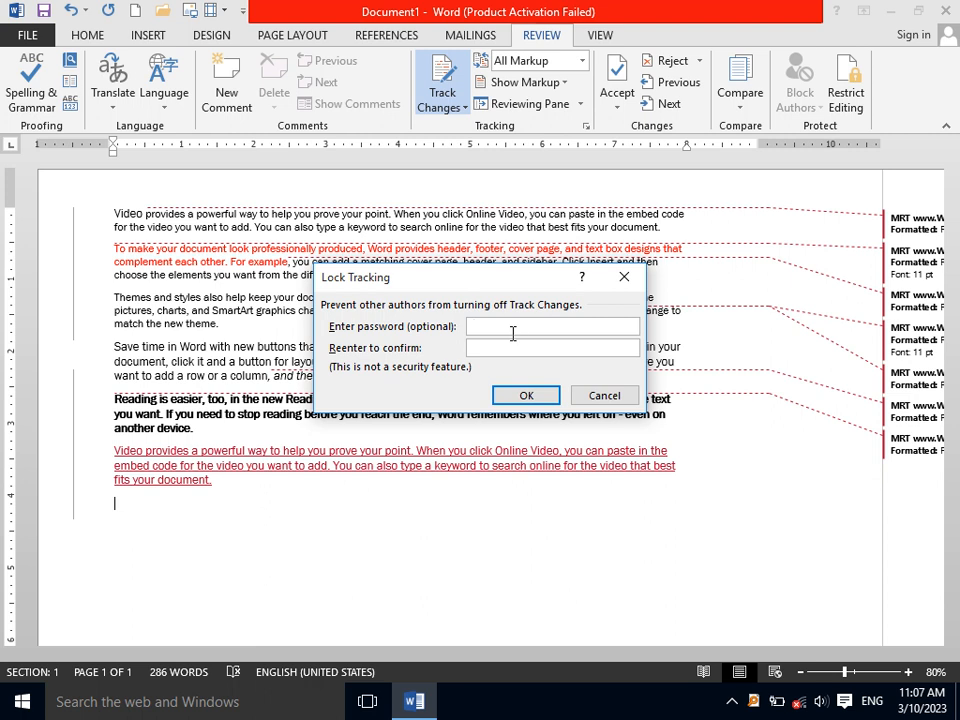
pyautogui.click(526, 395)
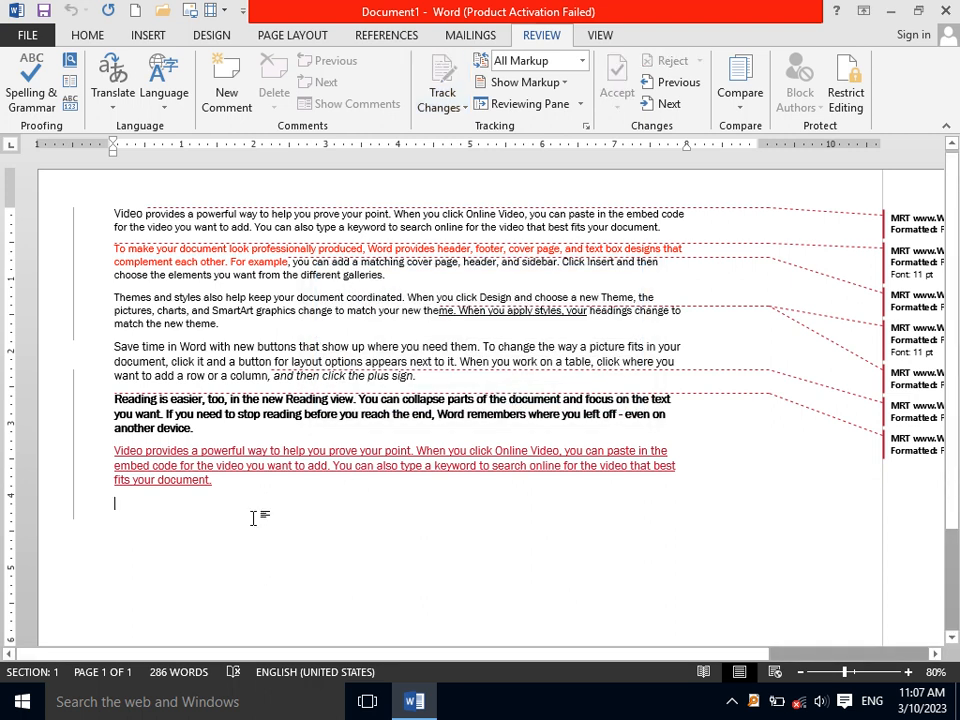
# - Enter "fdfsafd" on the new line, and delete it together with the last paragraph's closing words "fits your document."
pyautogui.write('fdfsafd')
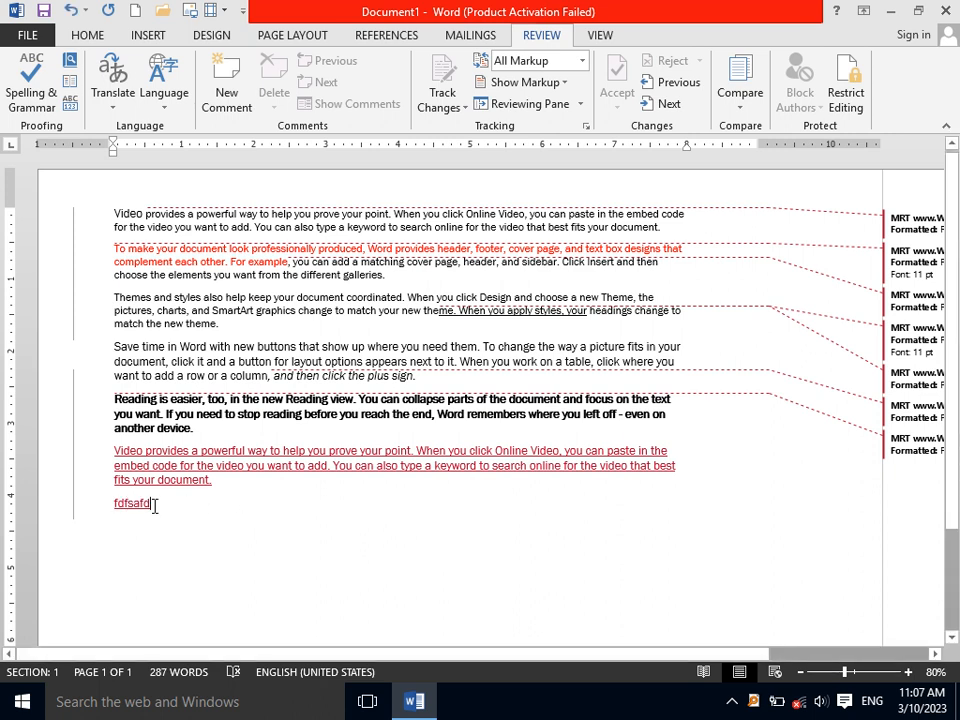
pyautogui.press('Return')
pyautogui.click(120, 545)
pyautogui.moveTo(150, 505); pyautogui.dragTo(97, 494)
pyautogui.click(97, 497)
pyautogui.press('BackSpace')
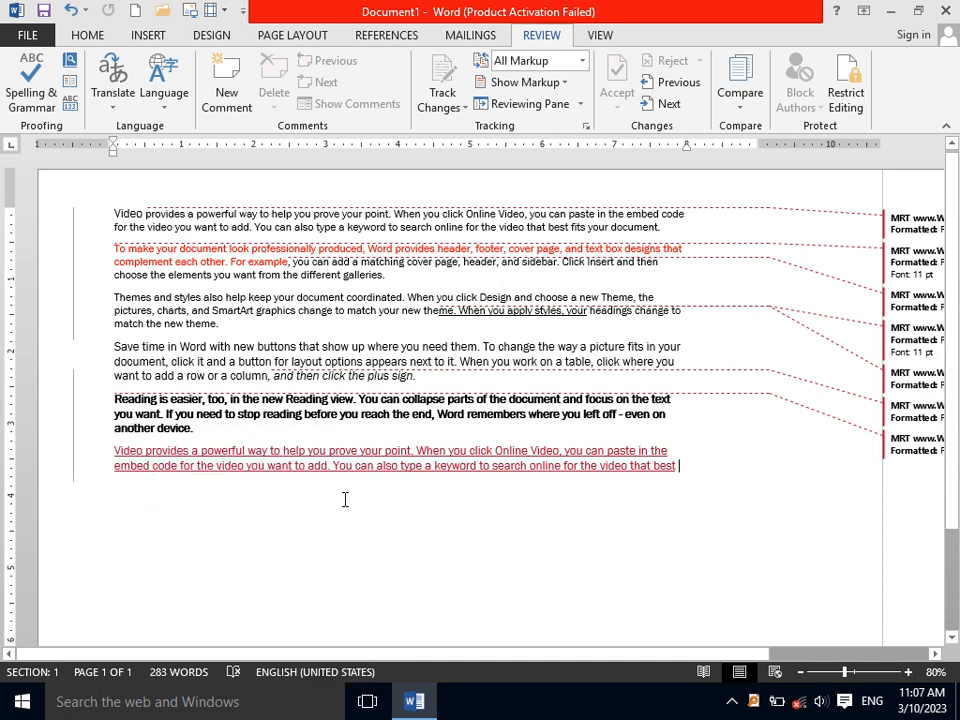
# - View the protected document's editing permissions, and unlock change tracking with the password left blank
pyautogui.click(845, 92)
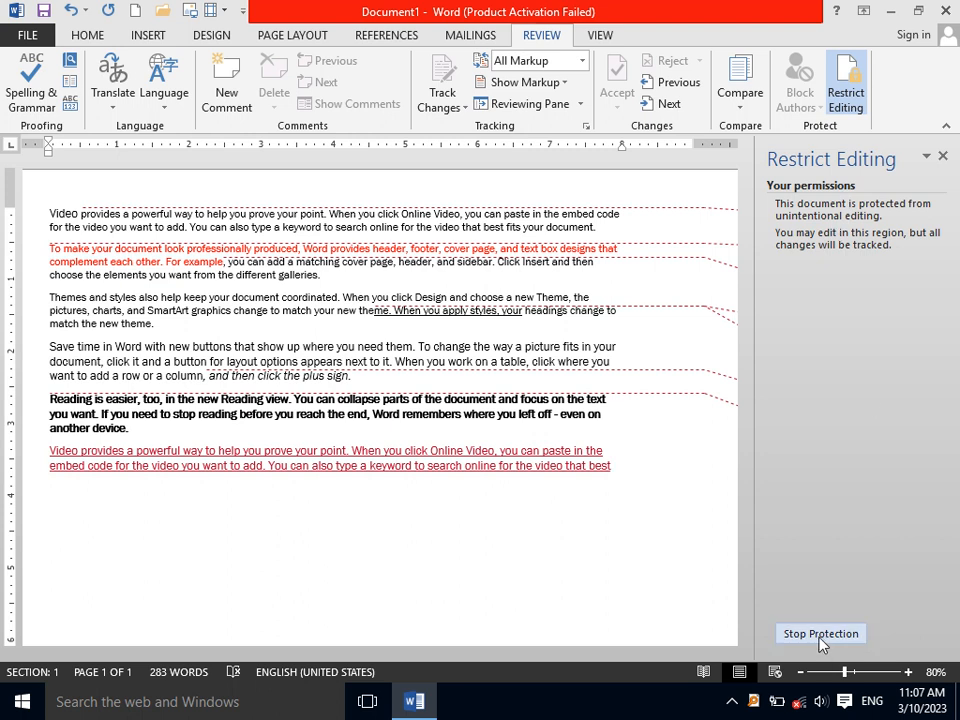
pyautogui.click(942, 157)
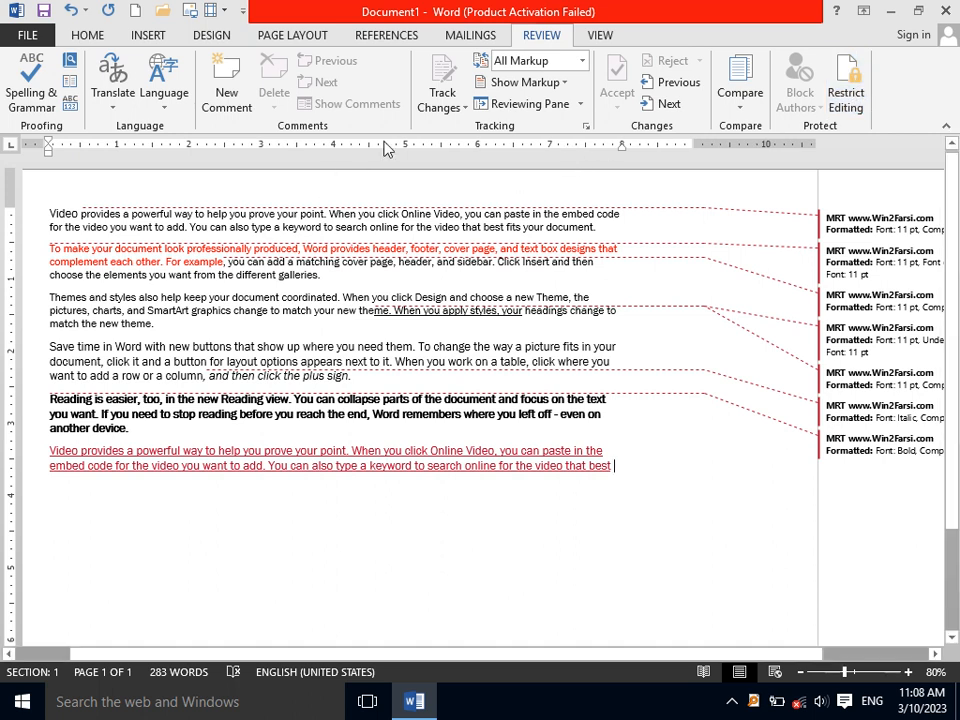
pyautogui.click(443, 106)
pyautogui.click(470, 150)
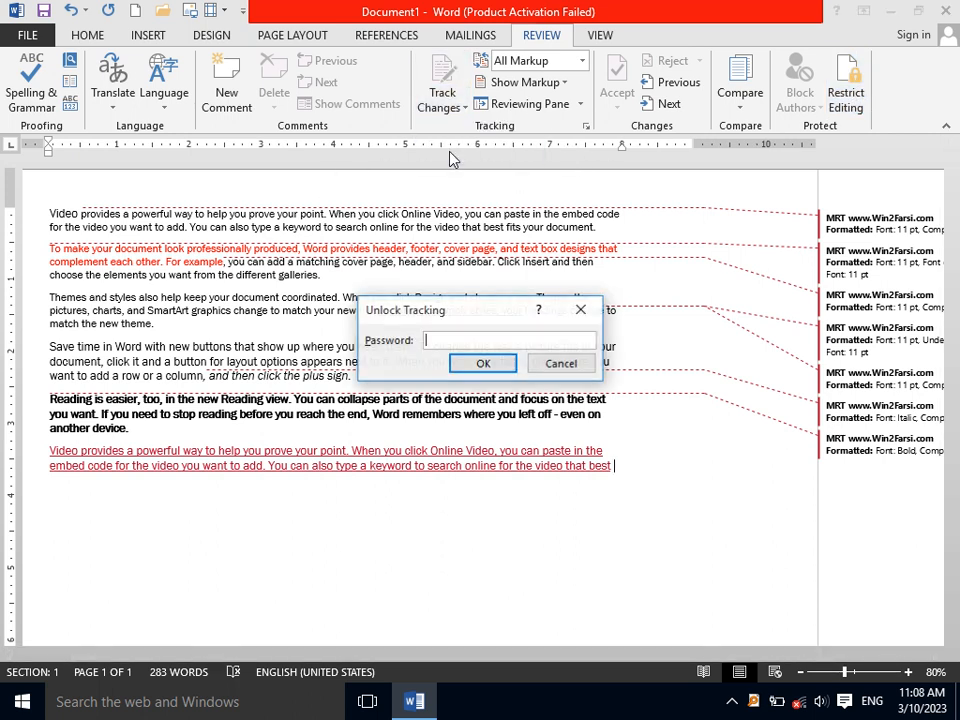
pyautogui.click(482, 368)
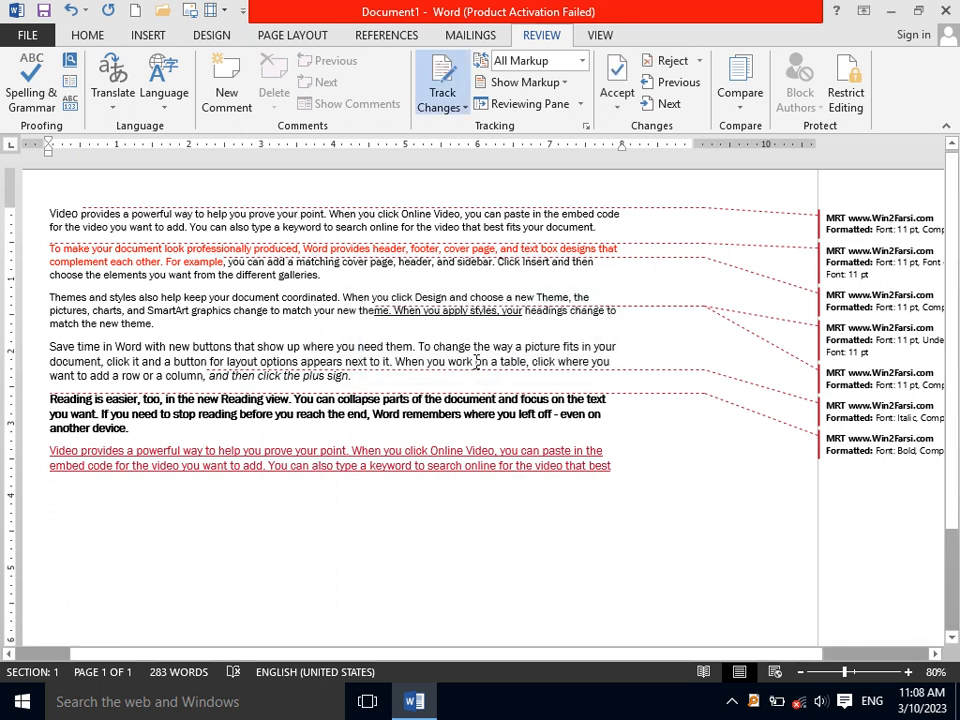
# - Look through the Restrict Editing settings and the protection method options without starting enforcement
pyautogui.click(846, 100)
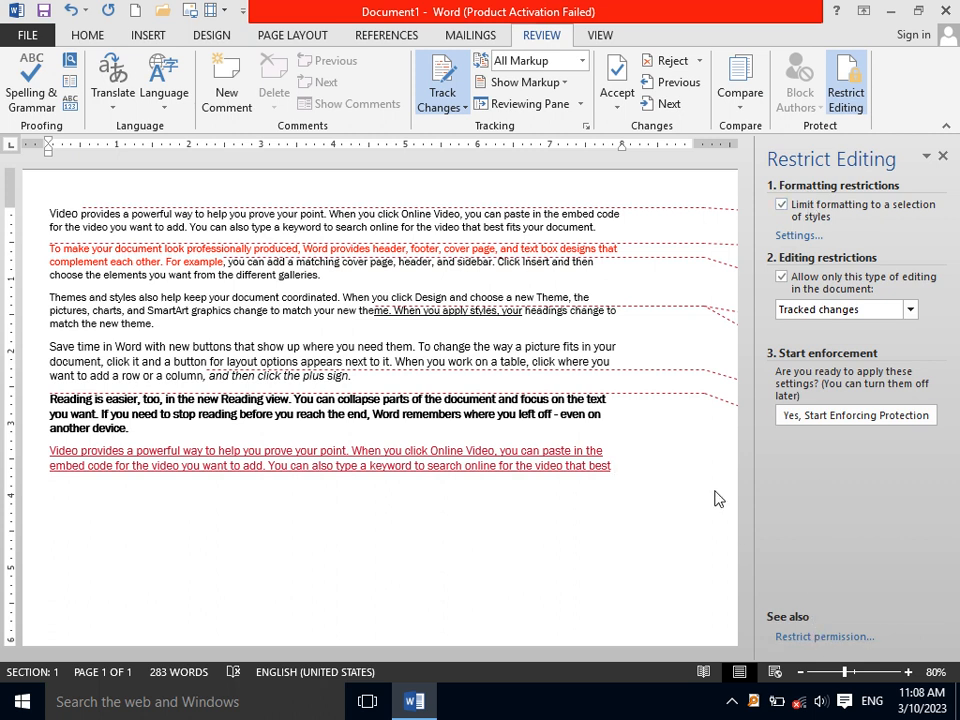
pyautogui.click(790, 414)
pyautogui.click(767, 328)
pyautogui.click(814, 414)
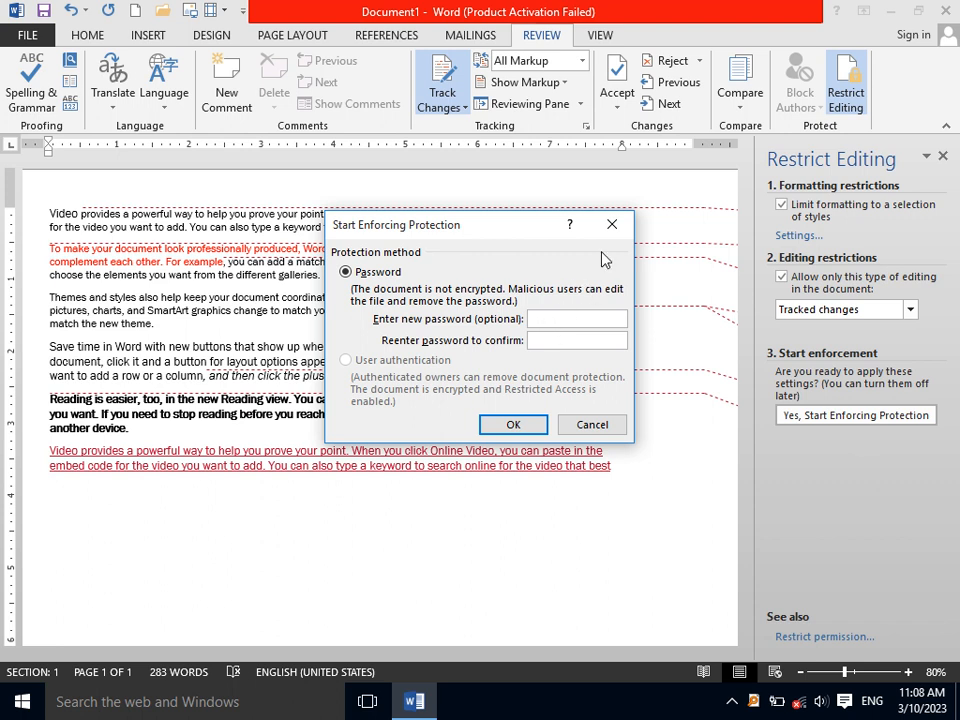
pyautogui.click(614, 224)
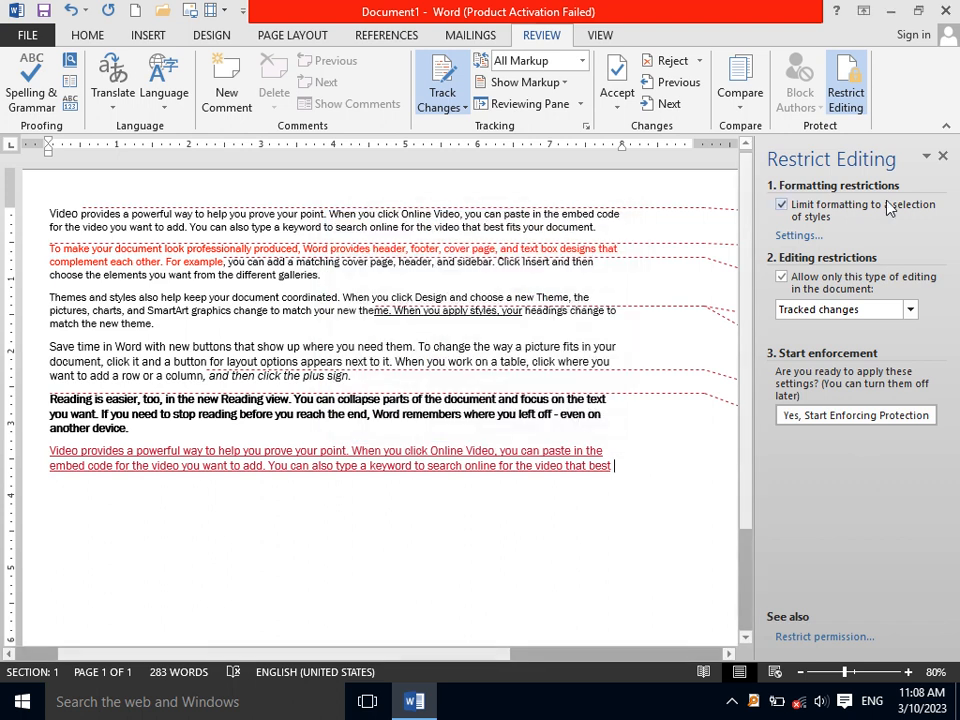
pyautogui.click(942, 158)
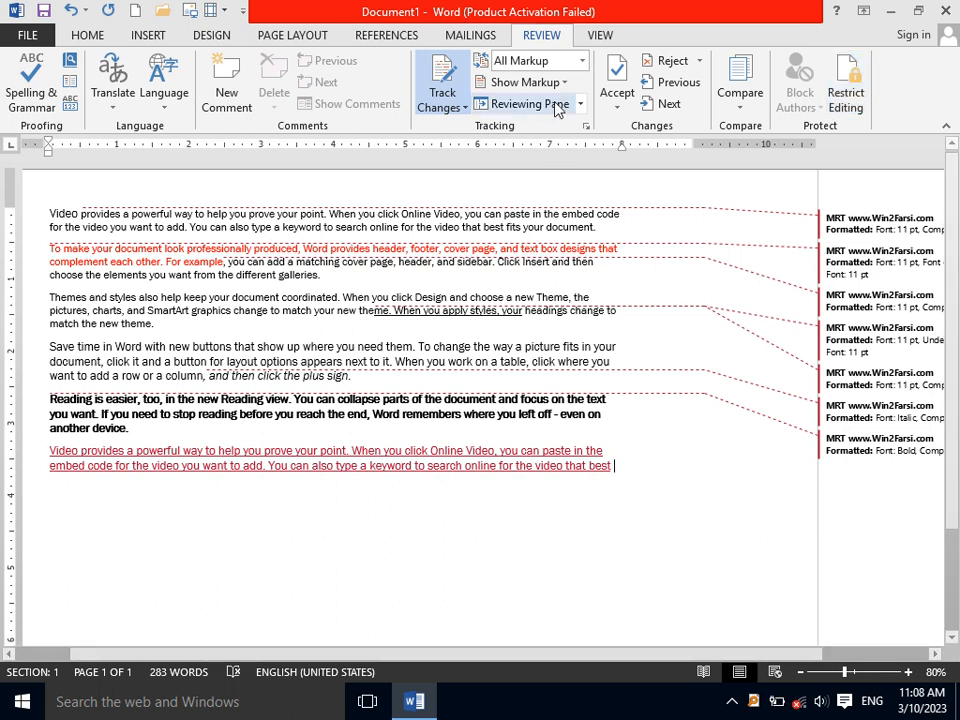
# - Switch the display of tracked changes to Simple Markup
pyautogui.click(582, 61)
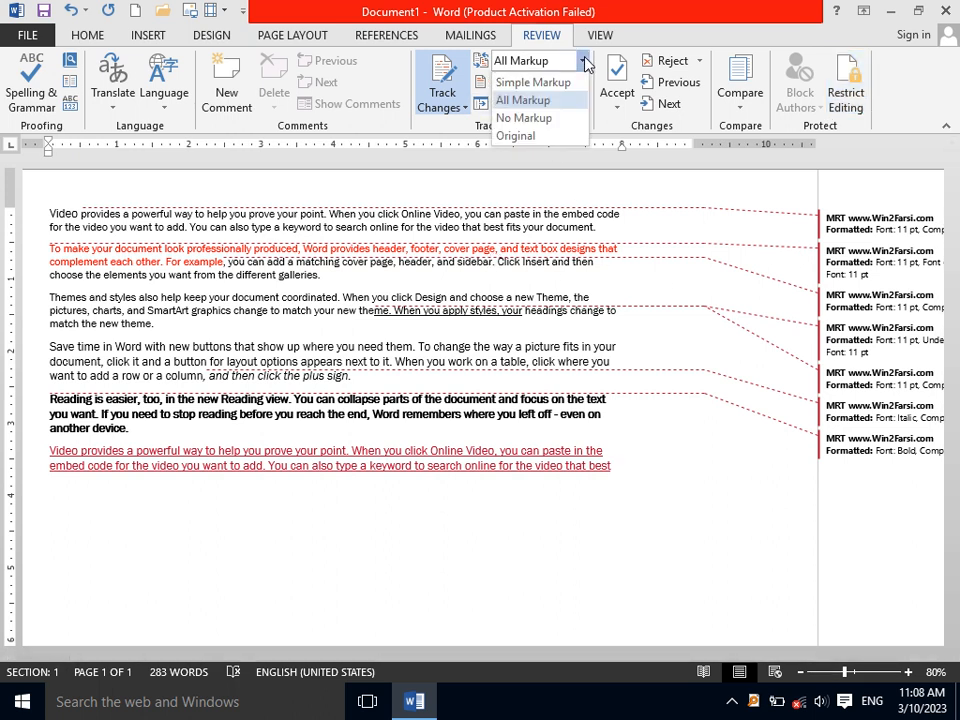
pyautogui.click(540, 84)
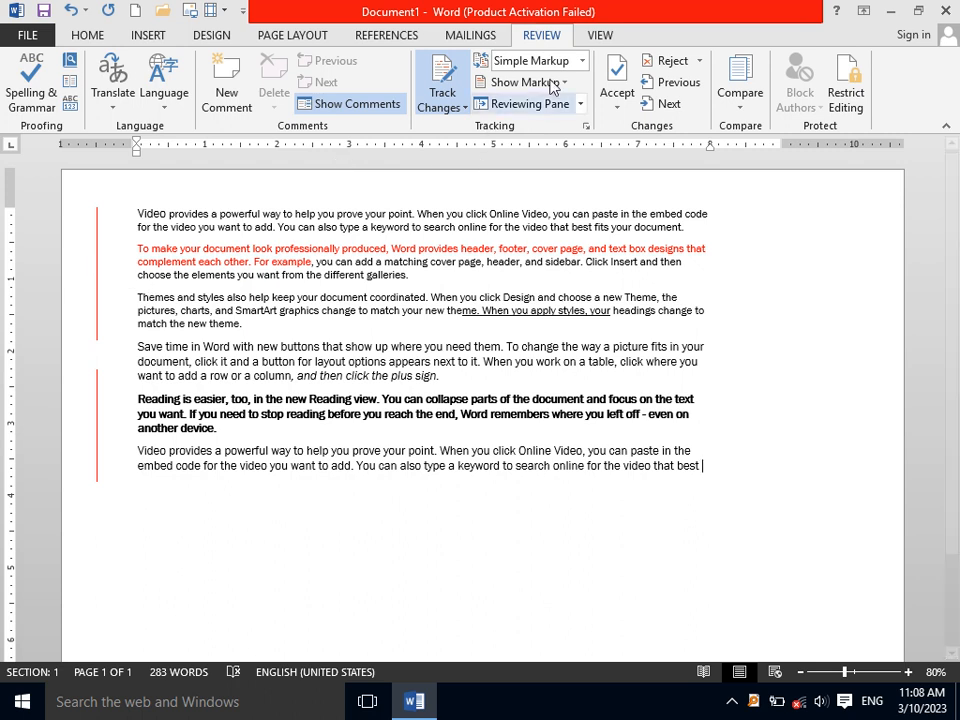
# - Compare the document in All Markup, No Markup and Original display, and return it to Simple Markup
pyautogui.click(582, 61)
pyautogui.click(545, 101)
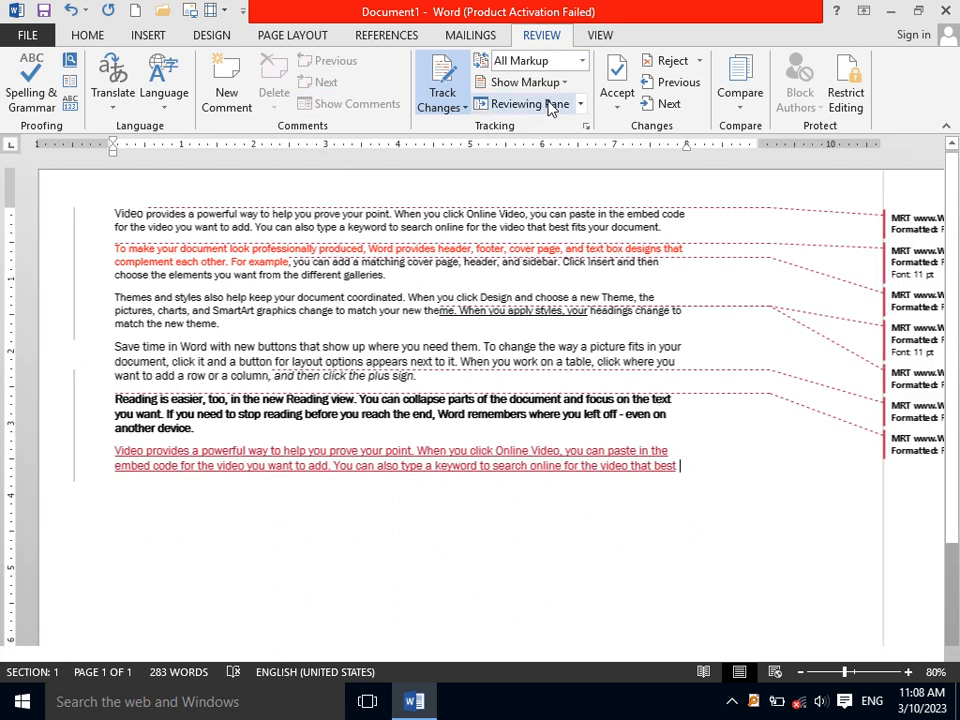
pyautogui.click(575, 61)
pyautogui.click(549, 118)
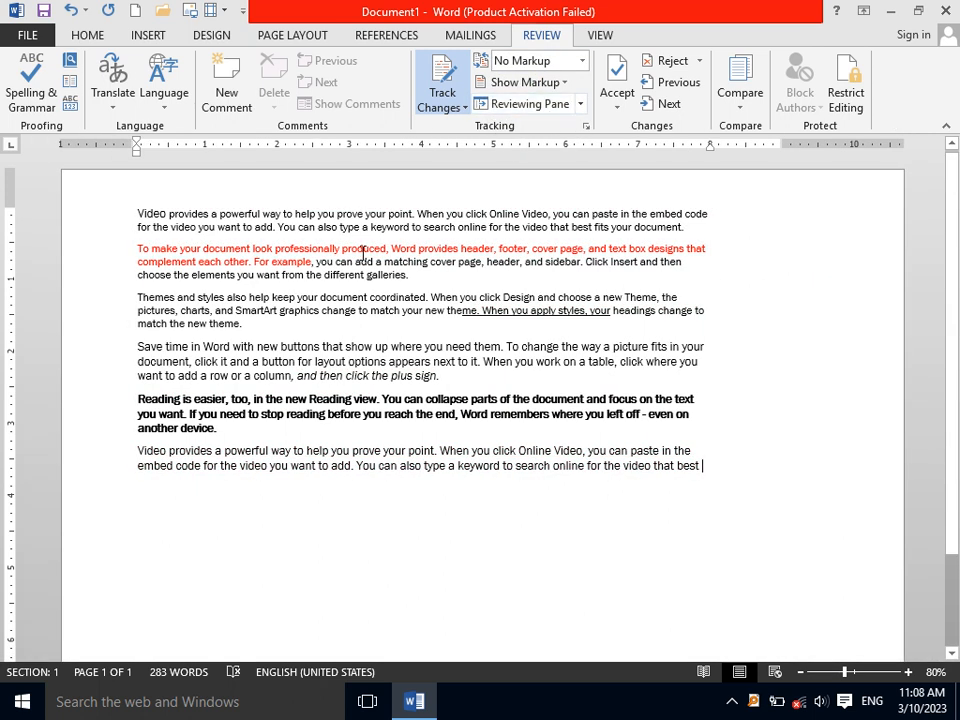
pyautogui.click(581, 61)
pyautogui.click(560, 137)
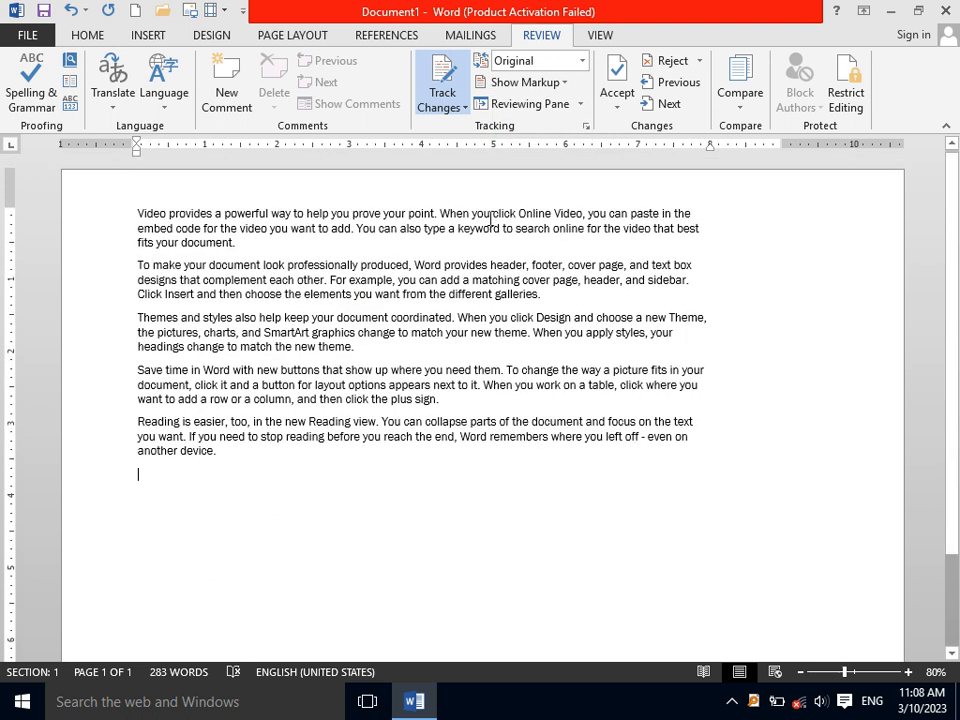
pyautogui.click(578, 61)
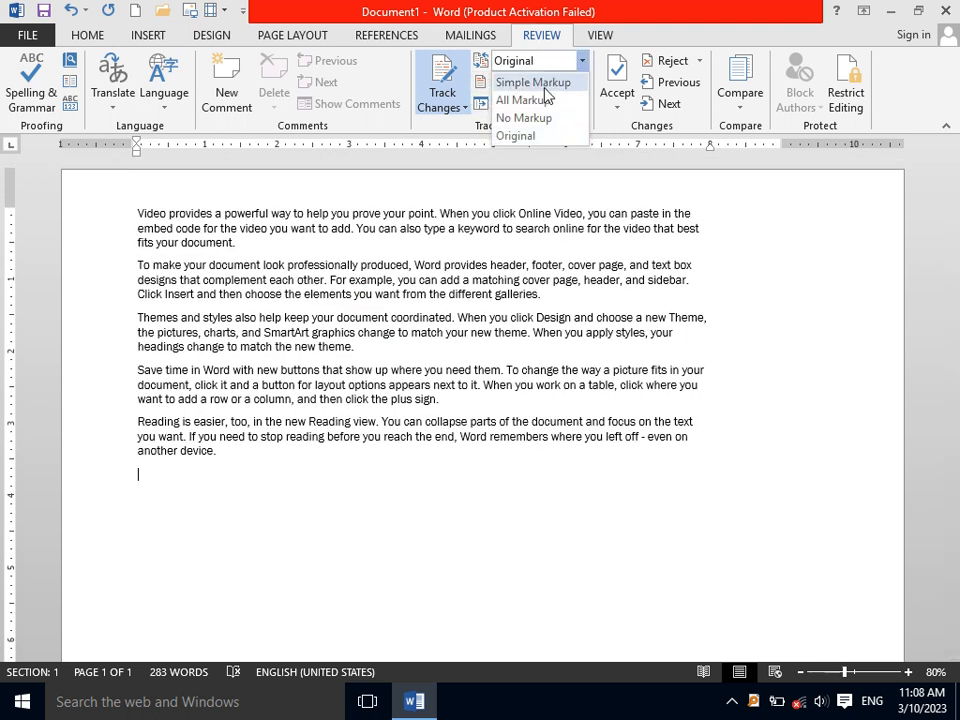
pyautogui.click(546, 86)
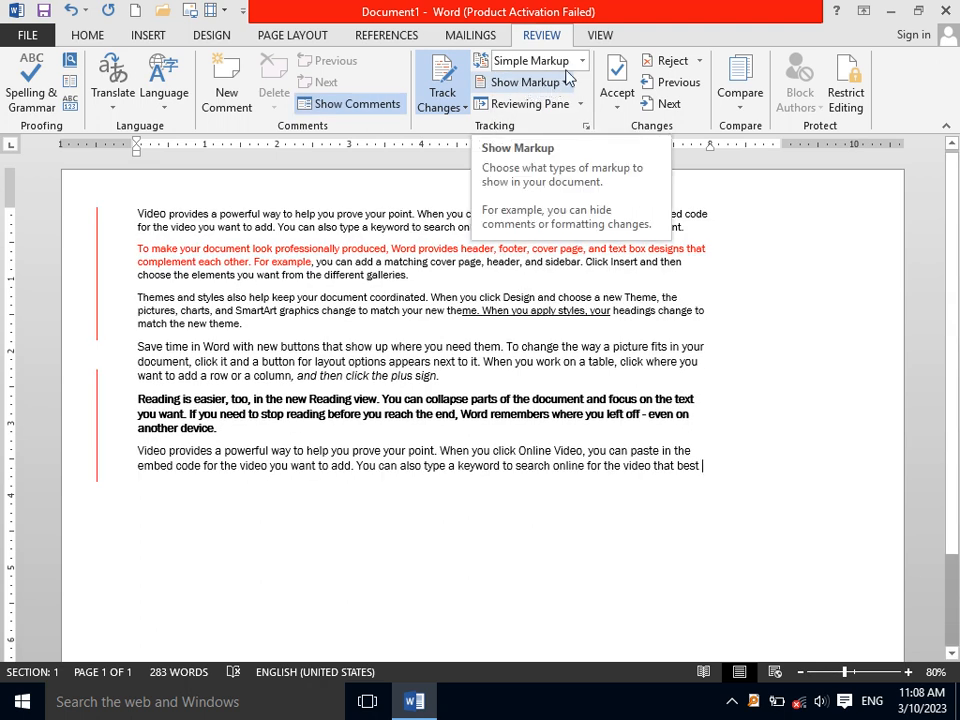
# - Turn off the Comments markup type and turn it on again
pyautogui.click(527, 82)
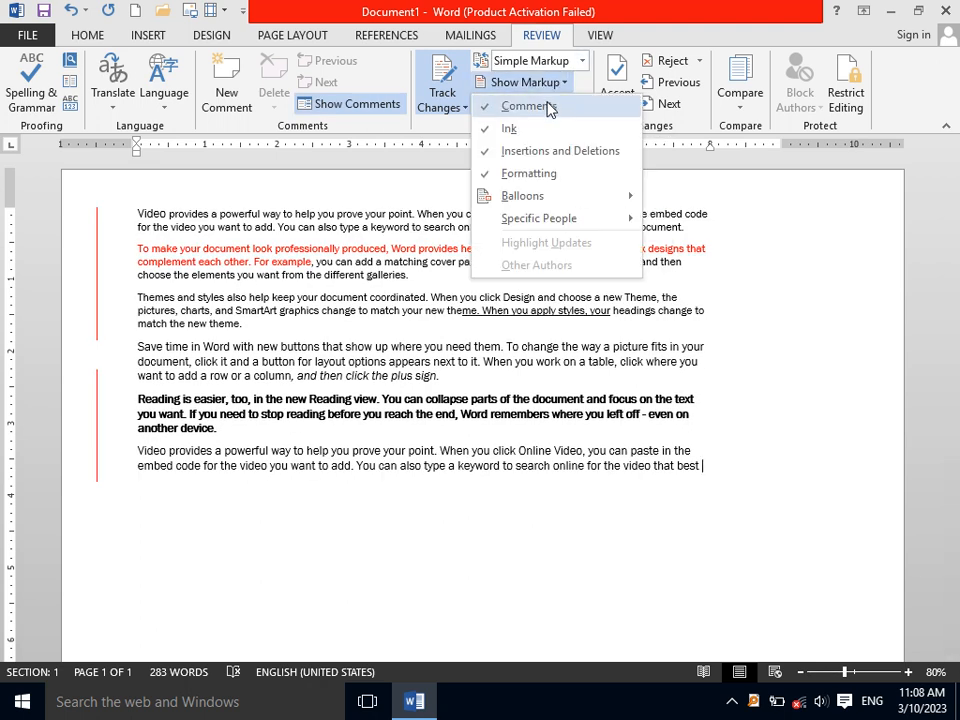
pyautogui.click(547, 106)
pyautogui.click(525, 82)
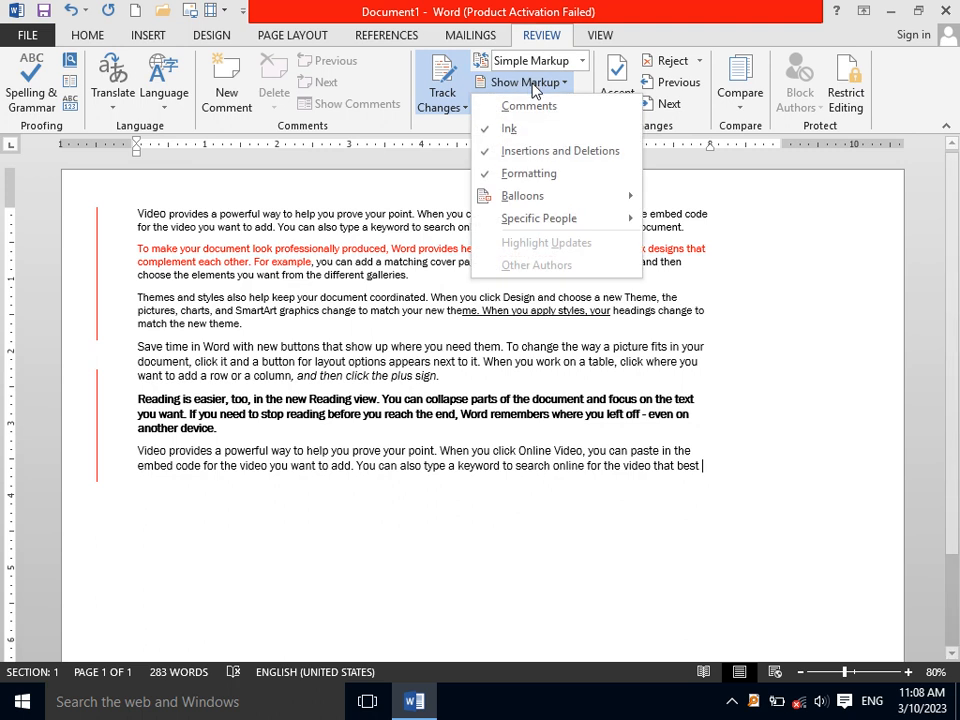
pyautogui.click(508, 108)
# - Hide the Insertions and Deletions and the Formatting markup types
pyautogui.click(530, 84)
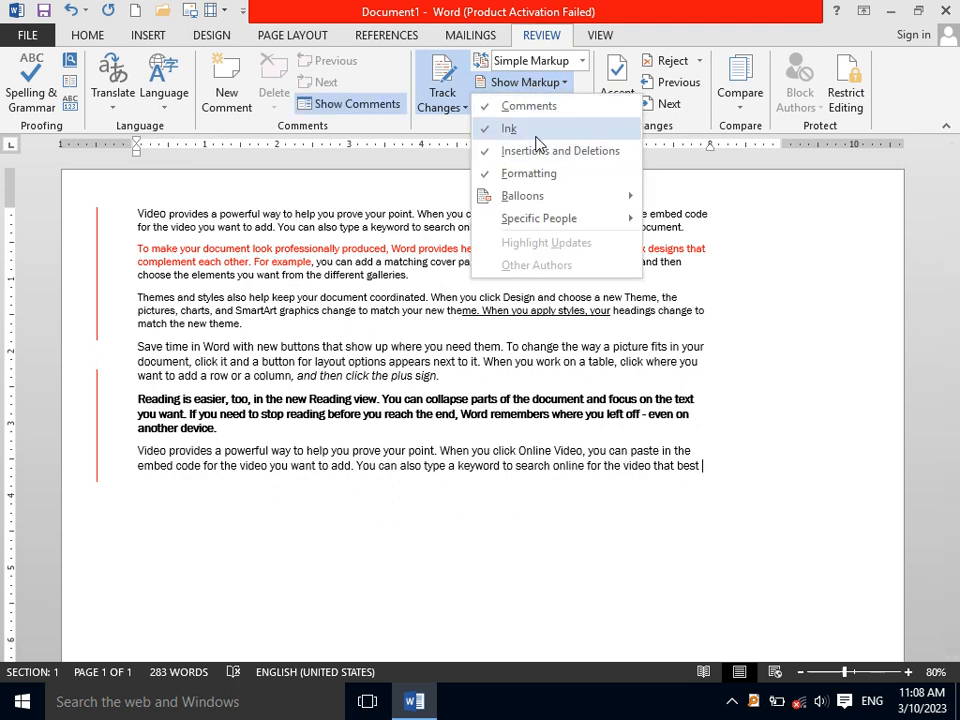
pyautogui.click(538, 152)
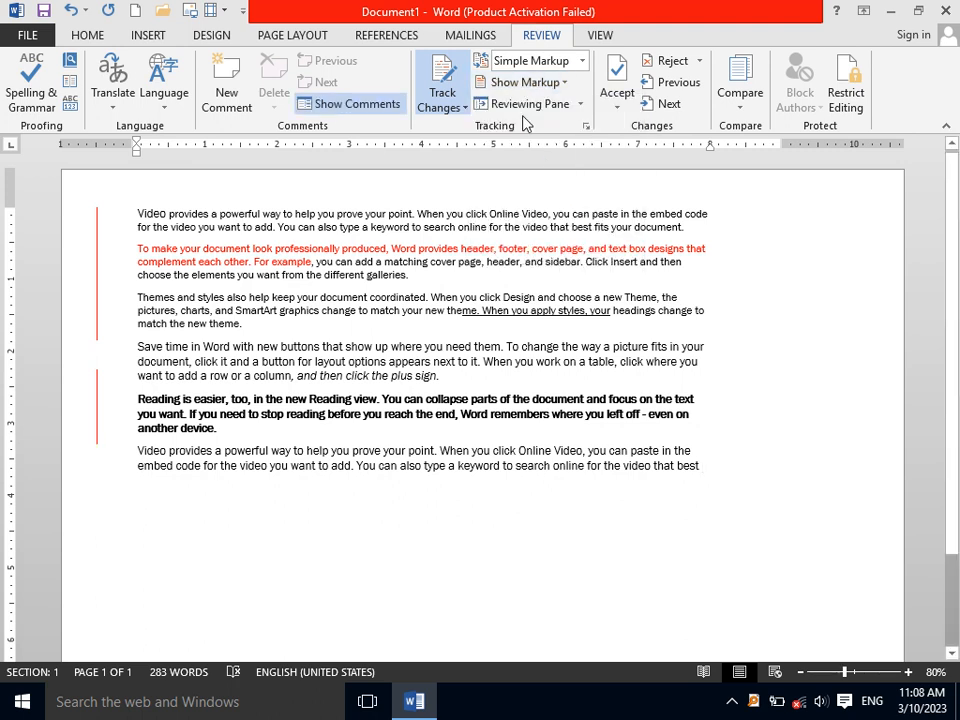
pyautogui.click(510, 82)
pyautogui.click(532, 174)
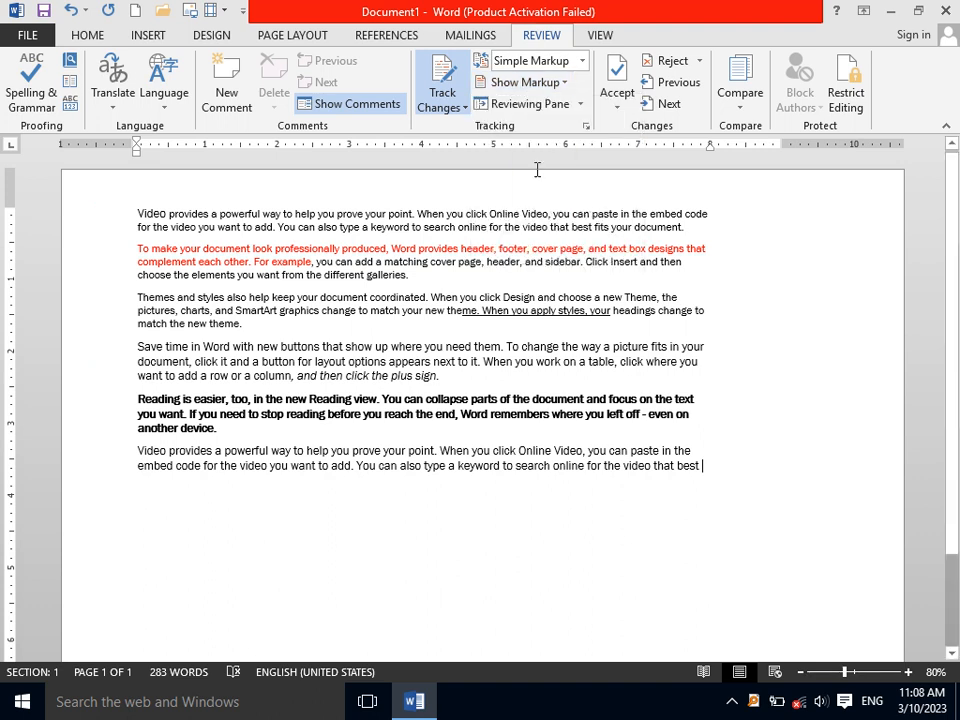
# - Switch the display to All Markup, and show the Insertions and Deletions and the Formatting markup types again
pyautogui.click(524, 84)
pyautogui.click(581, 63)
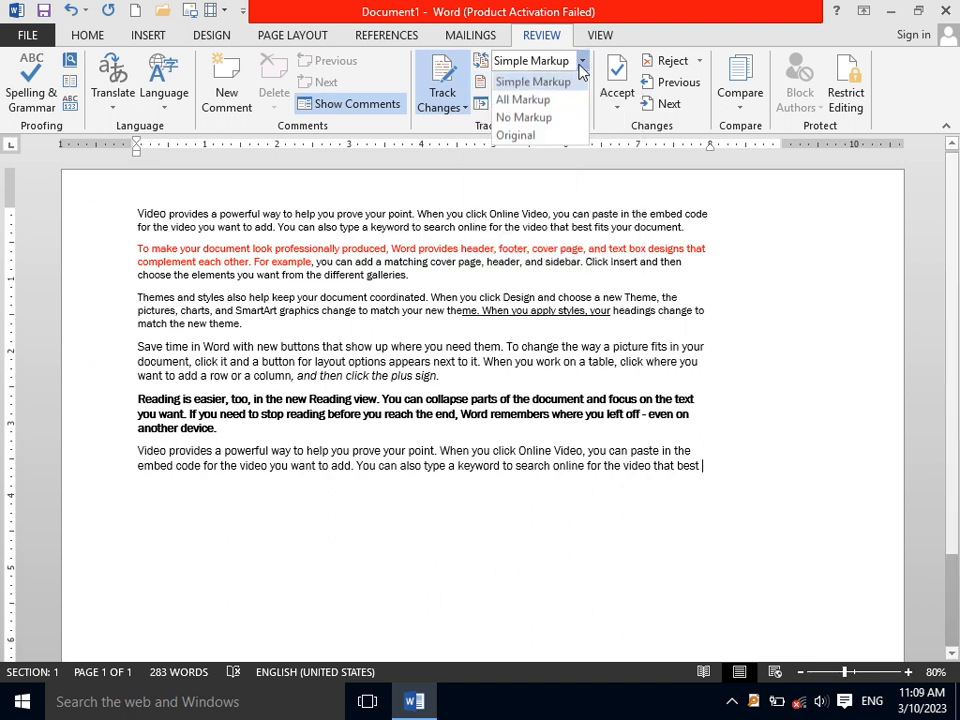
pyautogui.click(566, 102)
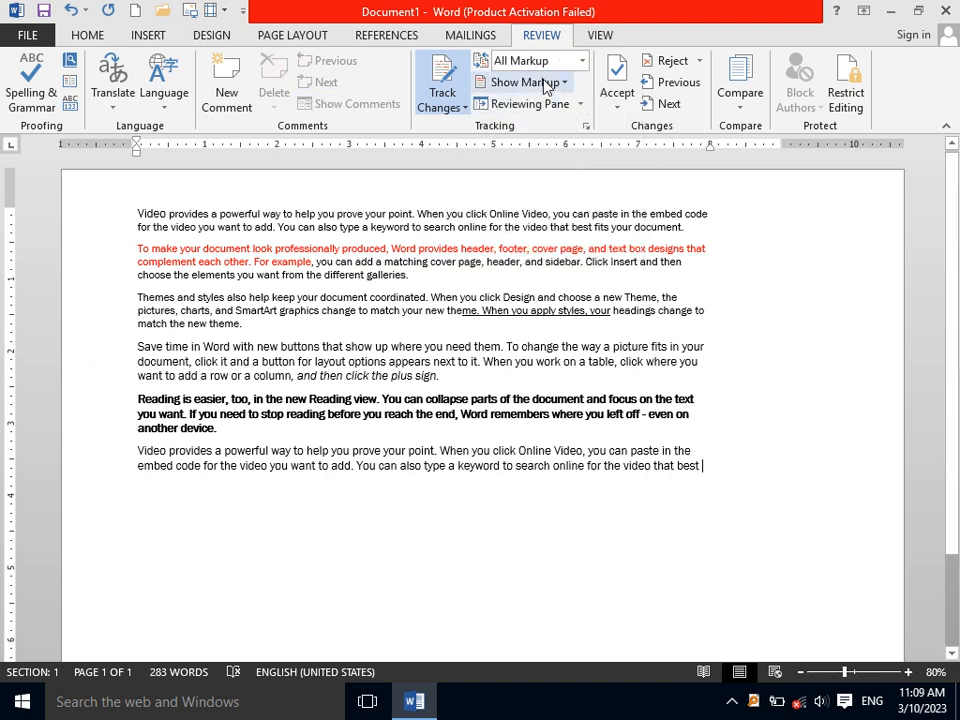
pyautogui.click(530, 82)
pyautogui.click(545, 152)
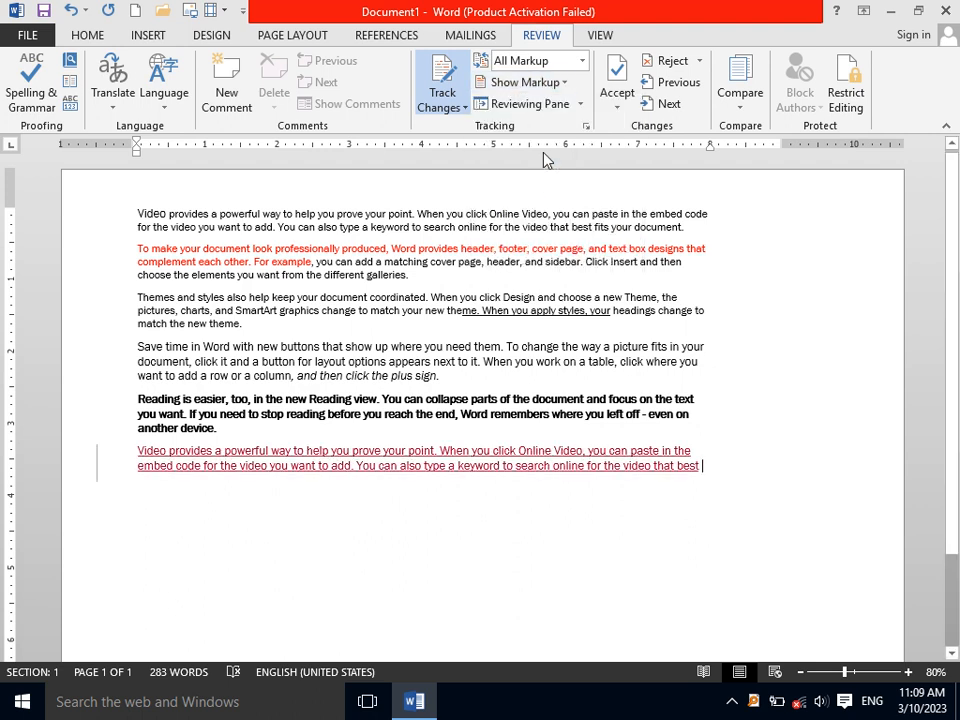
pyautogui.click(529, 84)
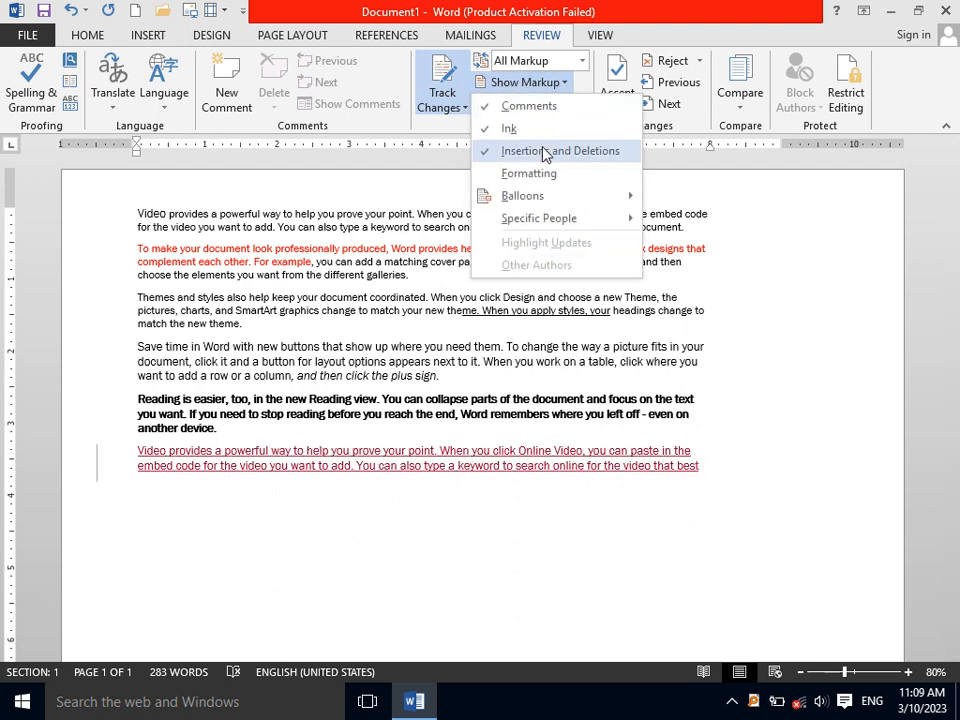
pyautogui.click(548, 172)
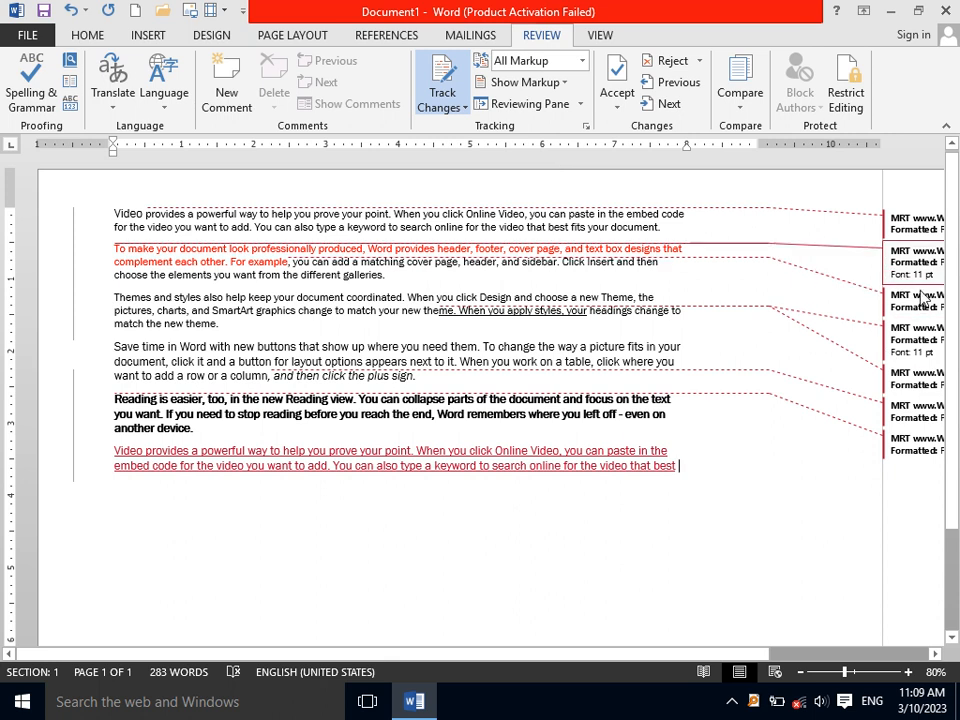
# - Set the balloons to Show Revisions in Balloons, and change them to Show All Revisions Inline
pyautogui.click(525, 86)
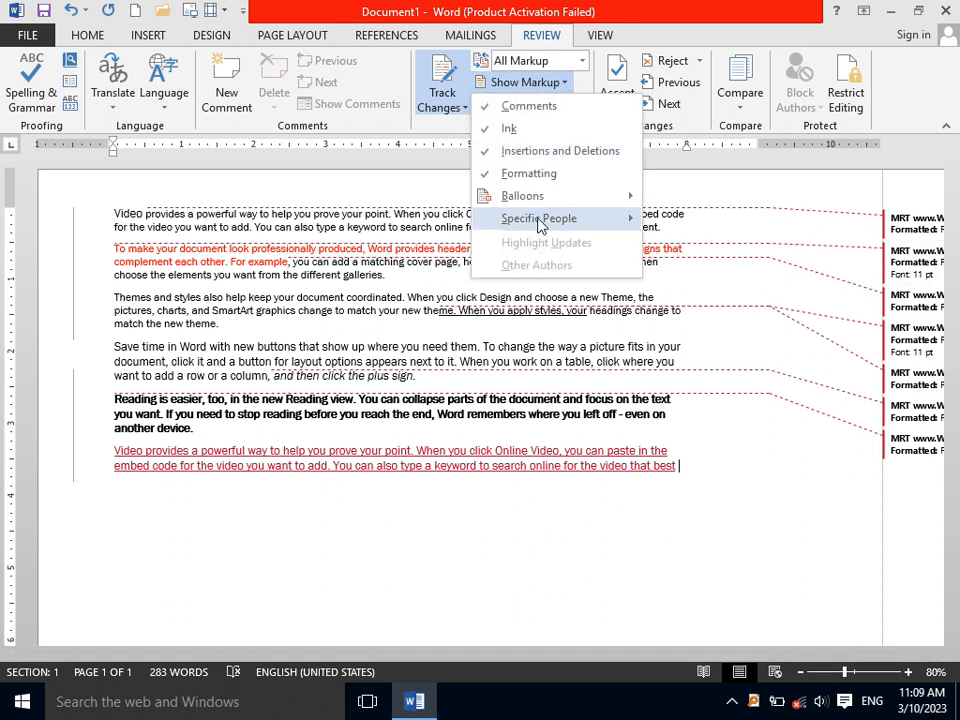
pyautogui.moveTo(535, 197)
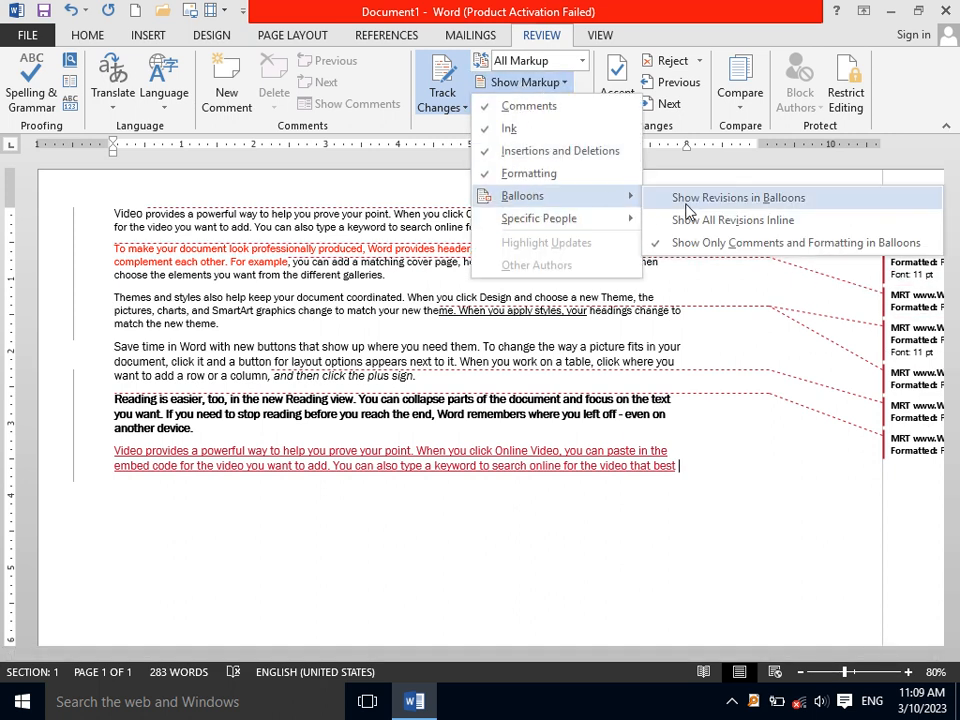
pyautogui.click(690, 199)
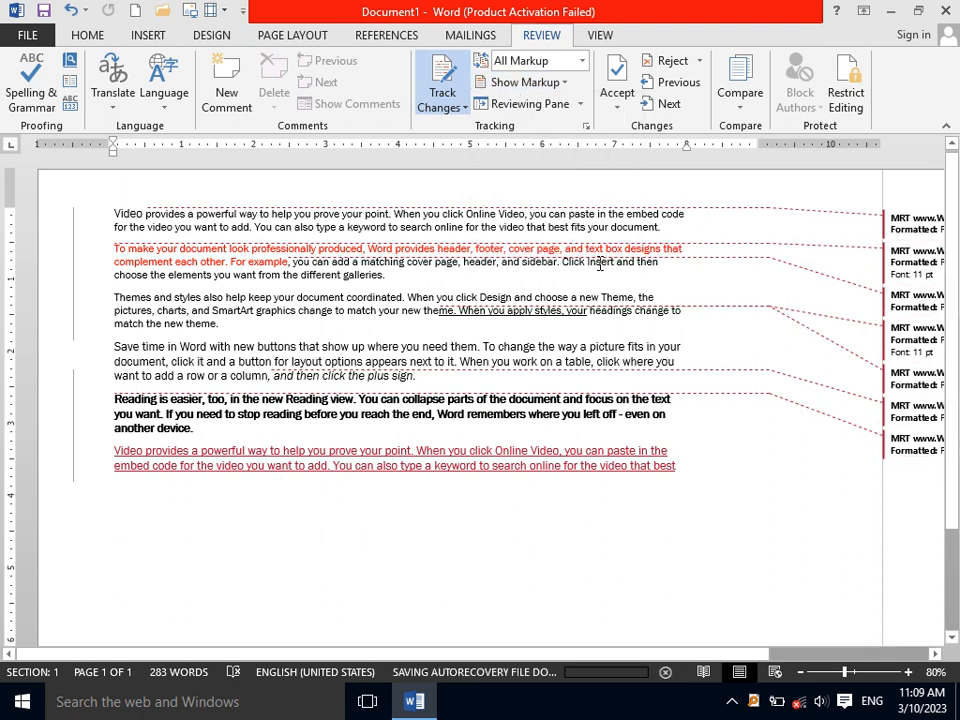
pyautogui.click(521, 82)
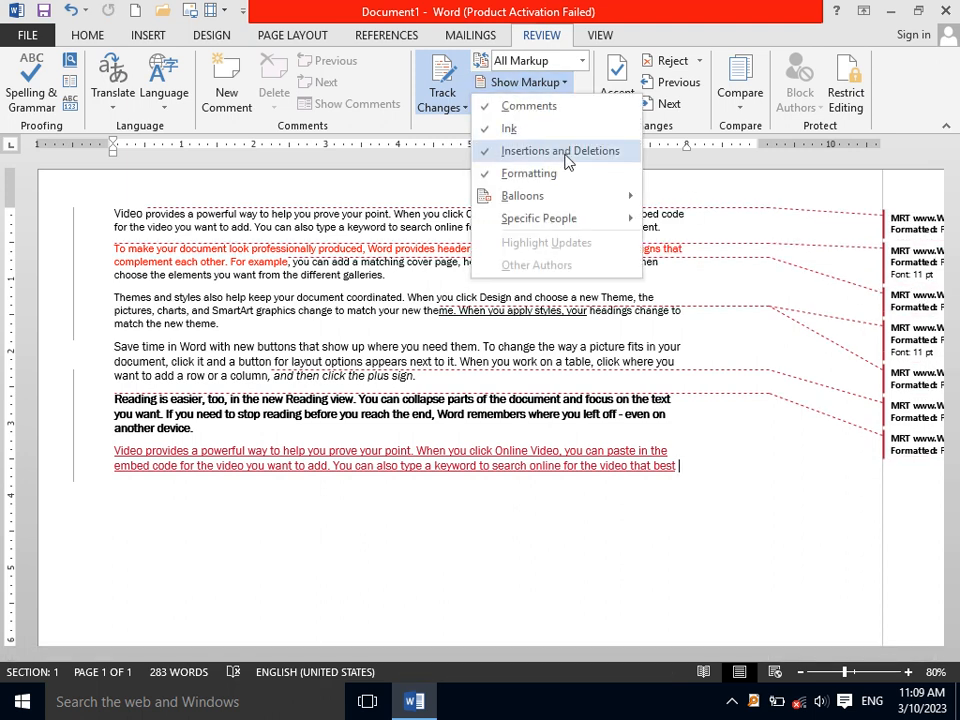
pyautogui.moveTo(600, 199)
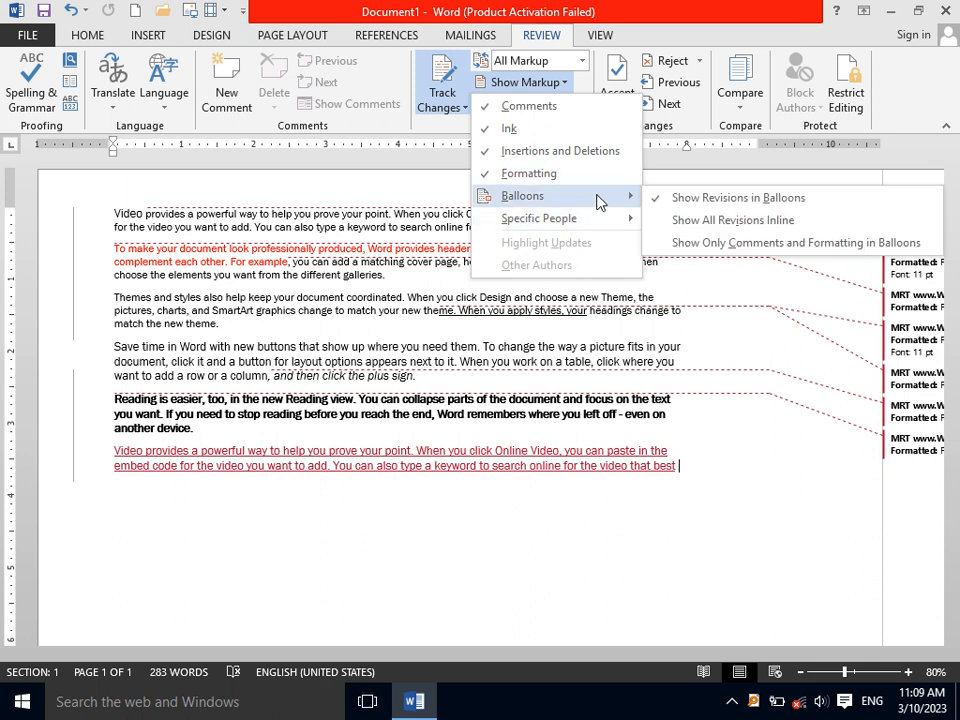
pyautogui.click(678, 222)
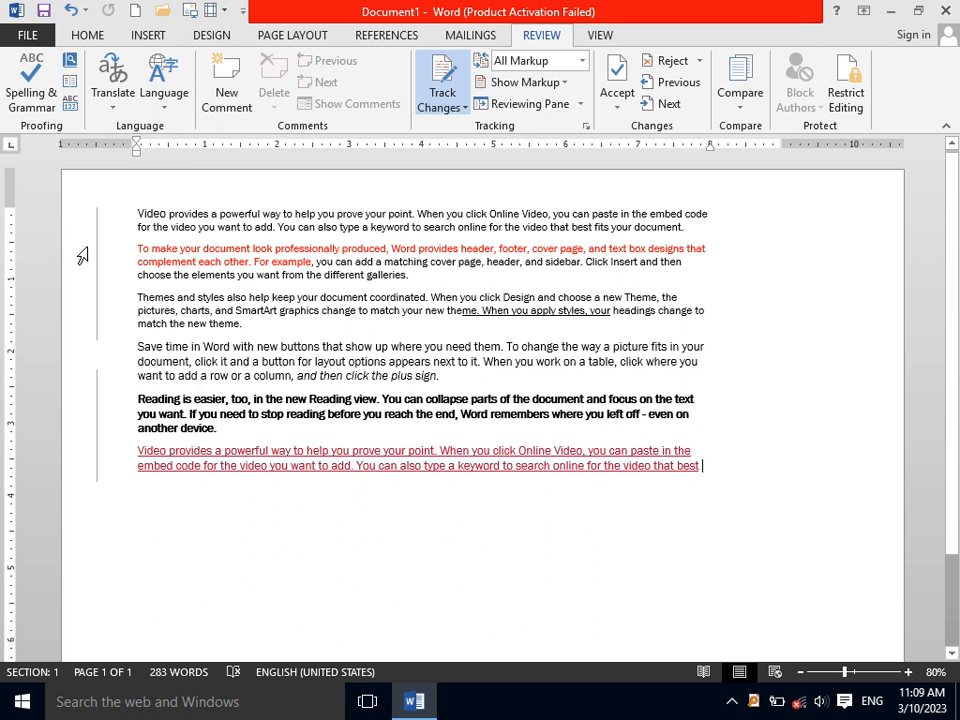
# - Set the balloons to Show Only Comments and Formatting in Balloons
pyautogui.click(524, 84)
pyautogui.click(532, 82)
pyautogui.click(532, 82)
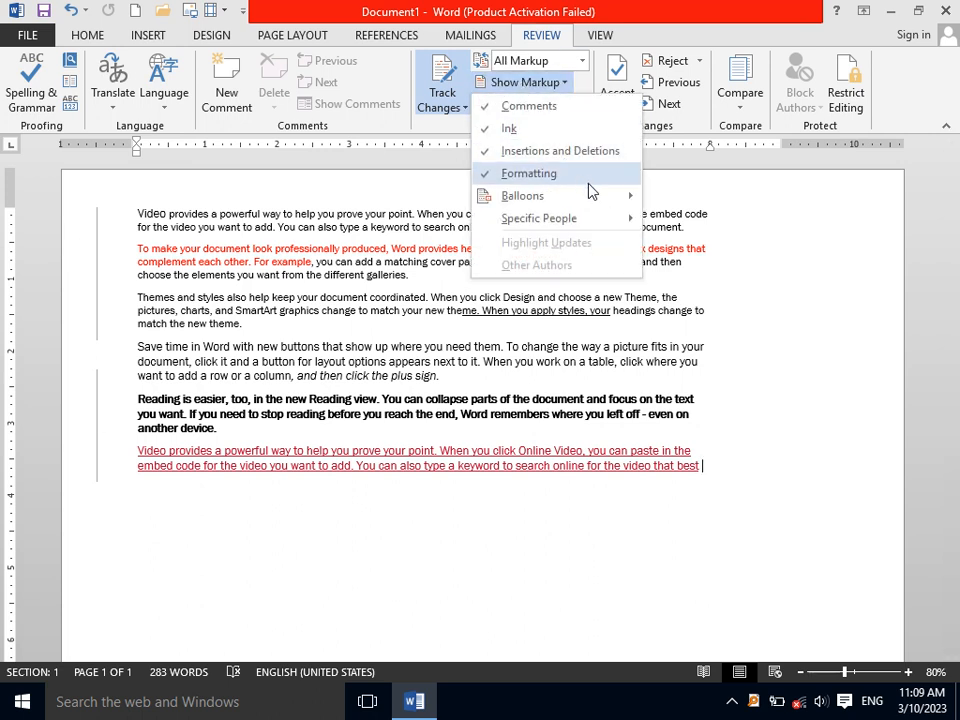
pyautogui.moveTo(596, 197)
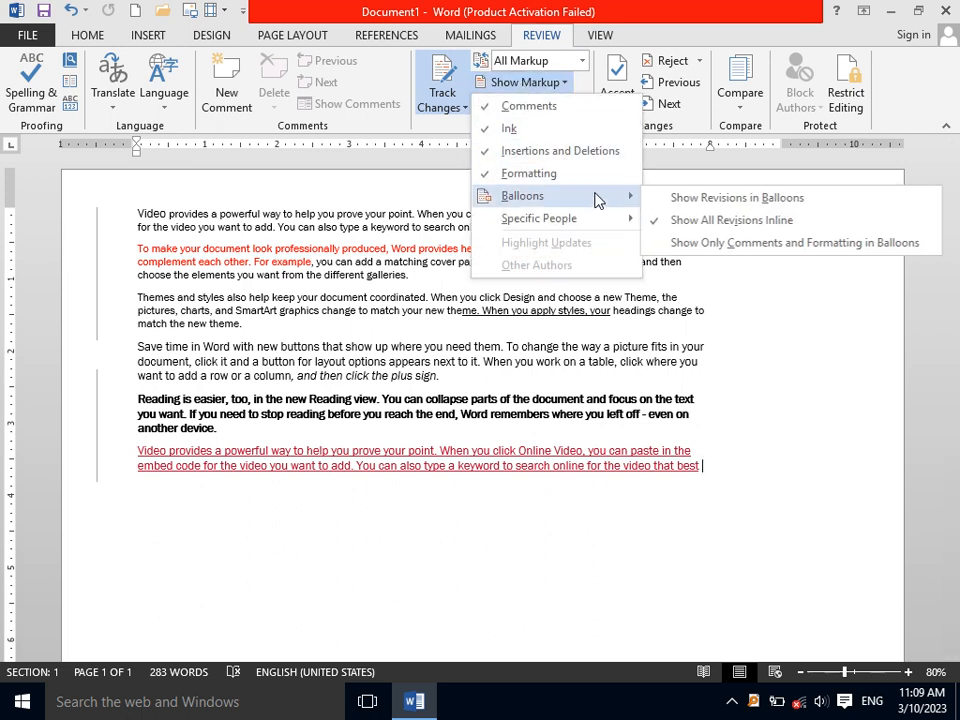
pyautogui.click(697, 246)
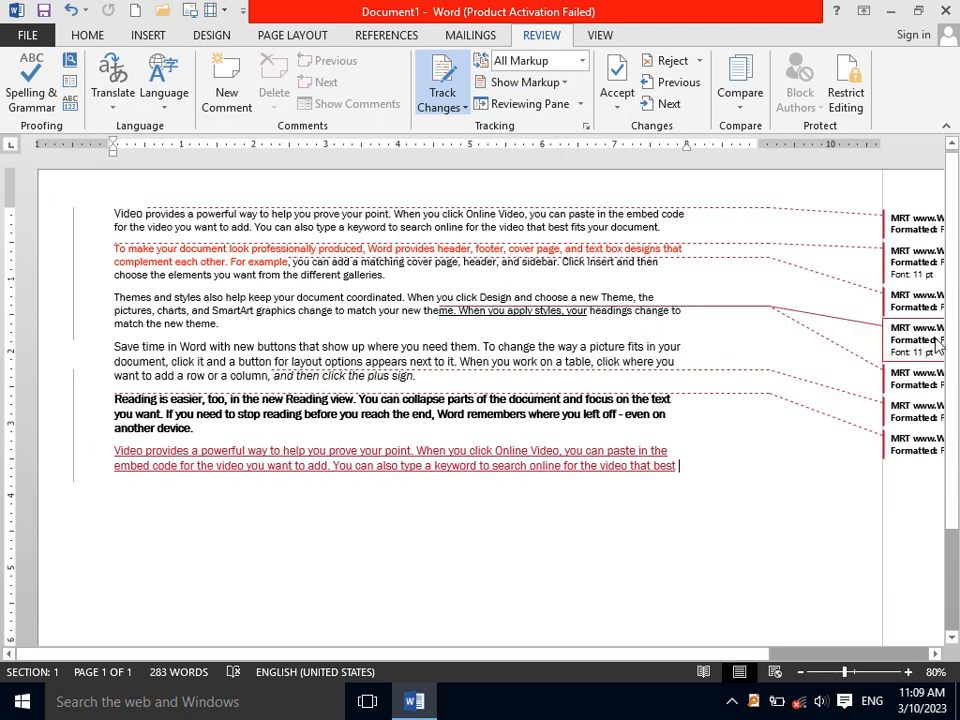
# - View the list of reviewers whose markup is shown, and add a new line after the last paragraph
pyautogui.click(522, 82)
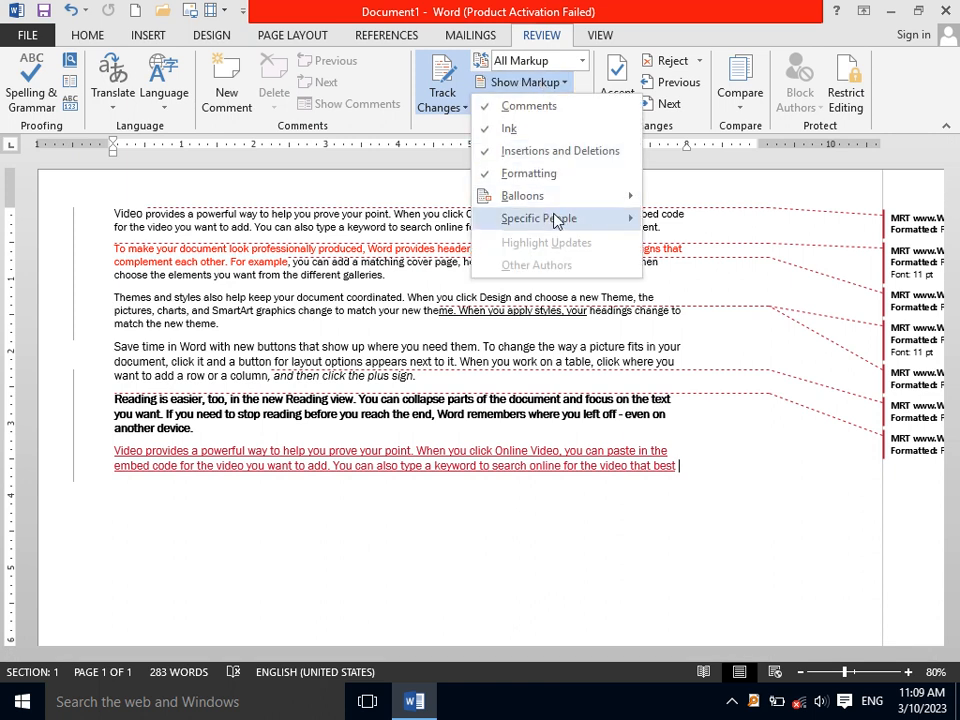
pyautogui.moveTo(559, 217)
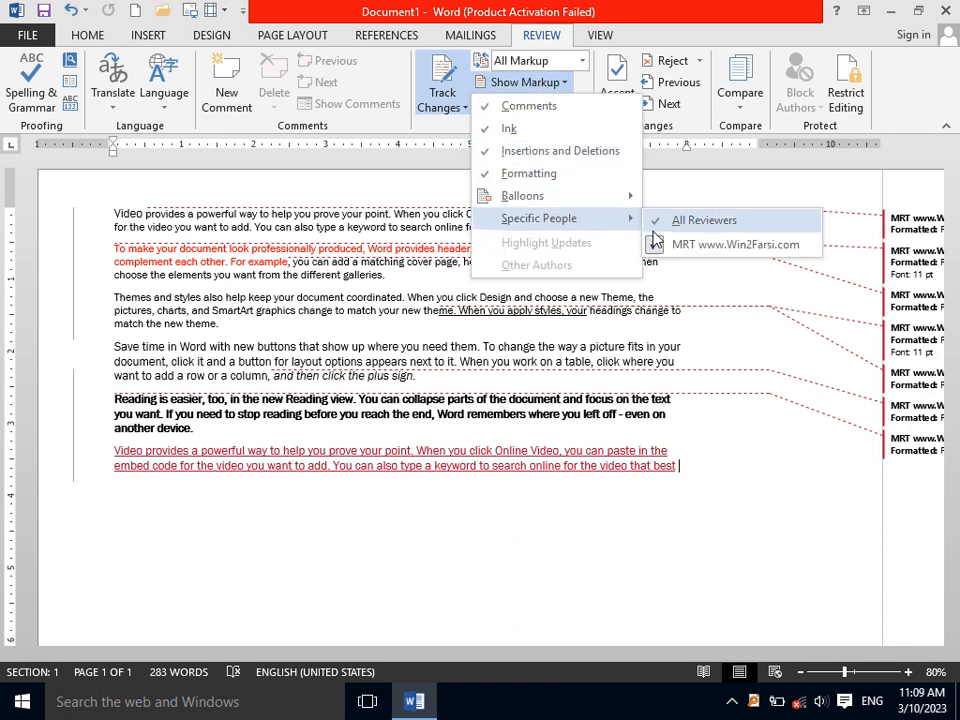
pyautogui.click(599, 439)
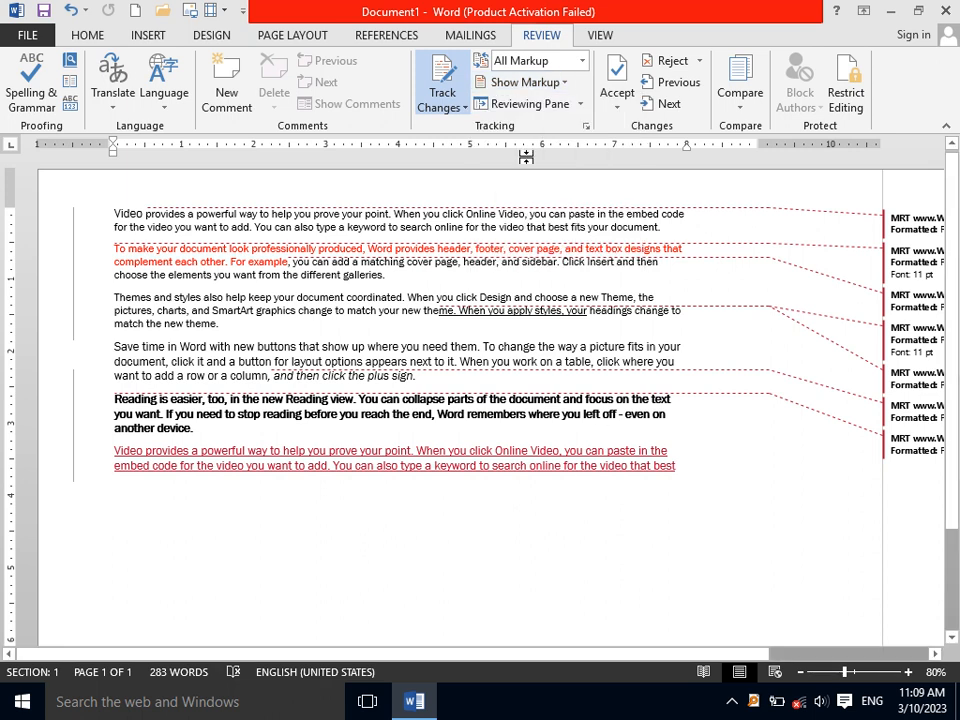
pyautogui.press('Return')
# - Look through the document's revisions in the Reviewing Pane and close it
pyautogui.click(530, 104)
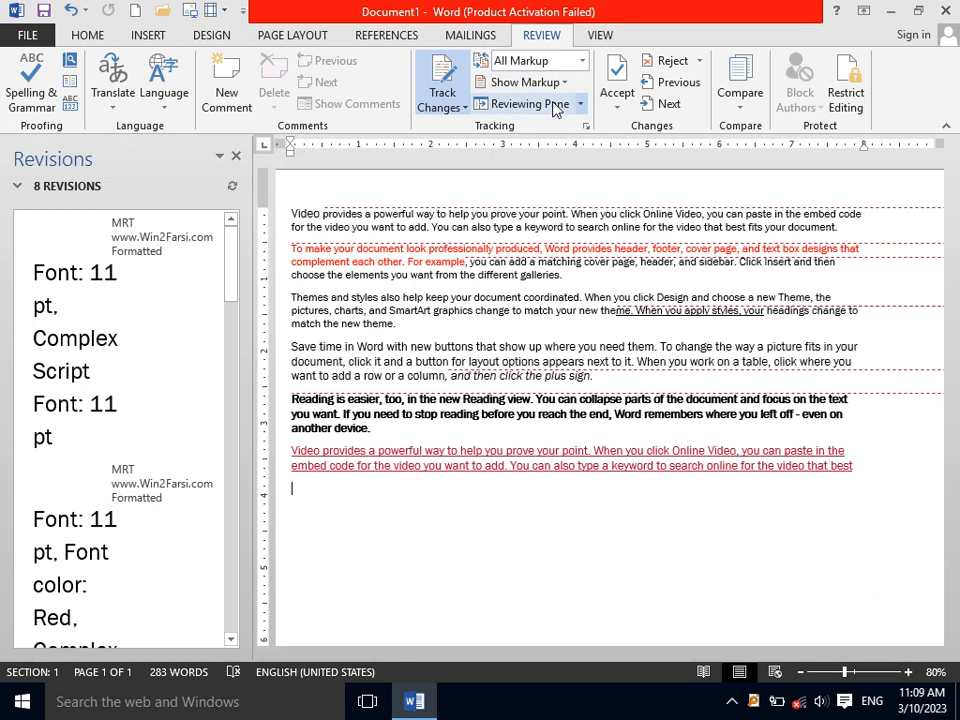
pyautogui.moveTo(231, 240); pyautogui.dragTo(236, 200)
pyautogui.click(236, 157)
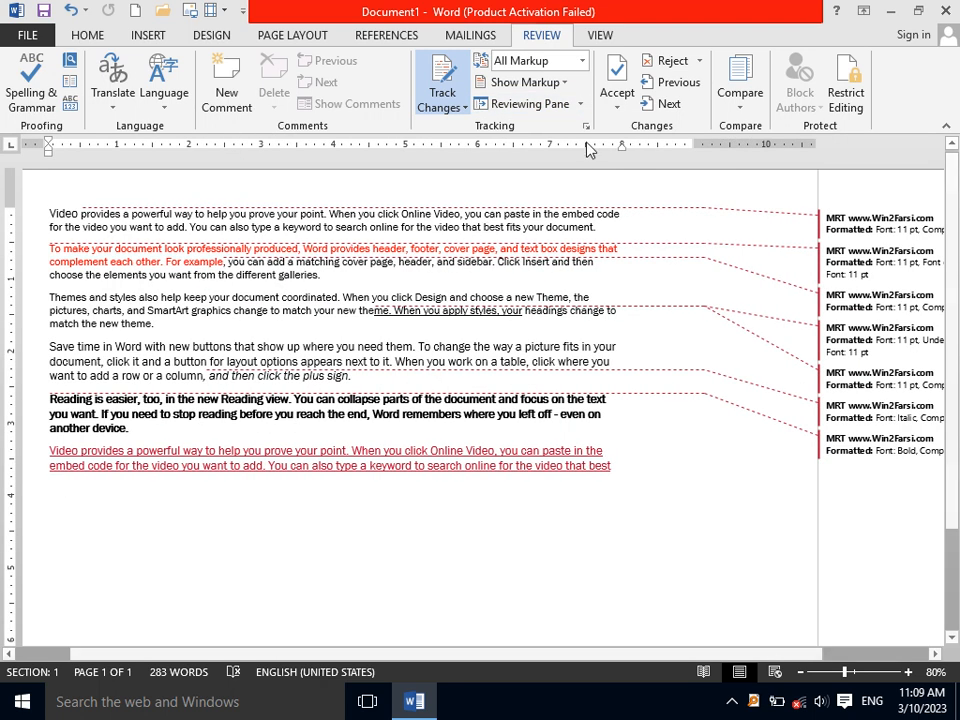
# - Accept the first two tracked formatting changes one at a time, in the first paragraph and the red text, moving on to the next change
pyautogui.click(617, 104)
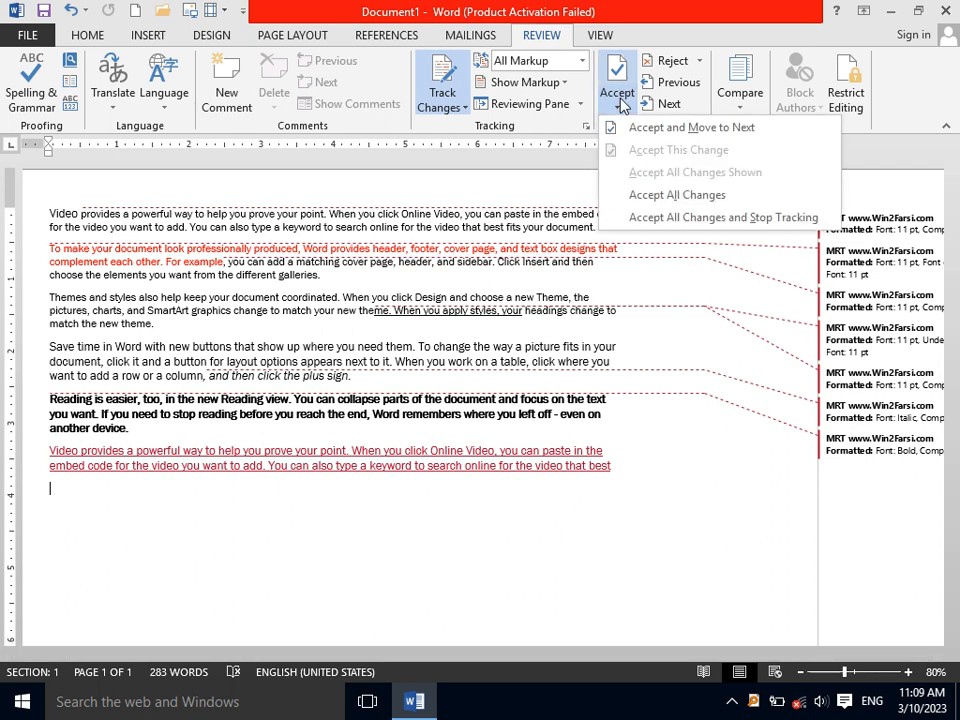
pyautogui.click(422, 492)
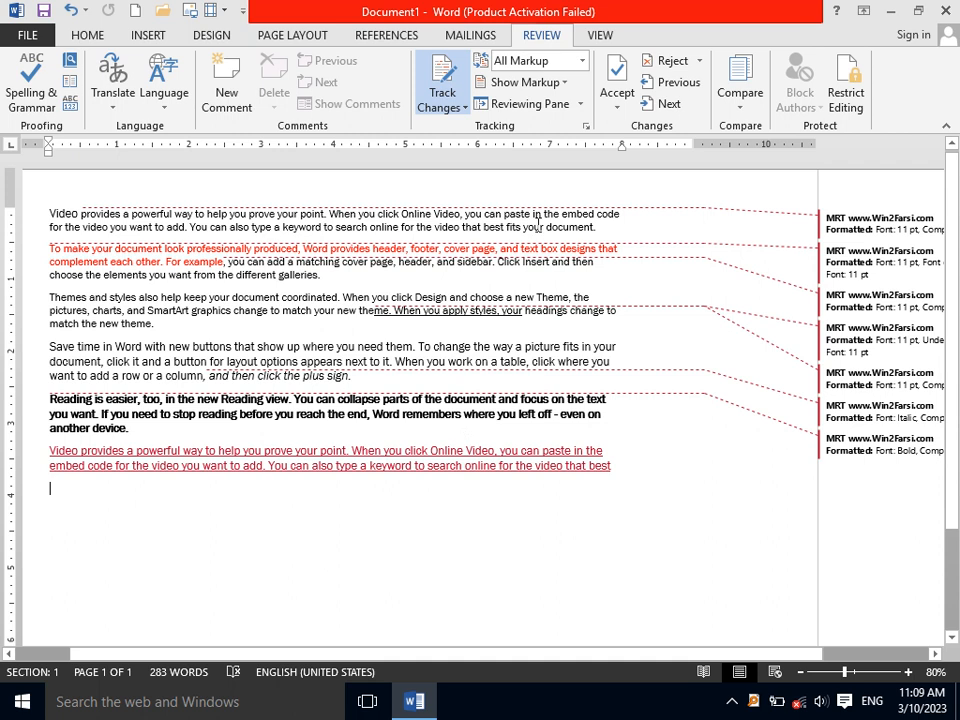
pyautogui.click(609, 116)
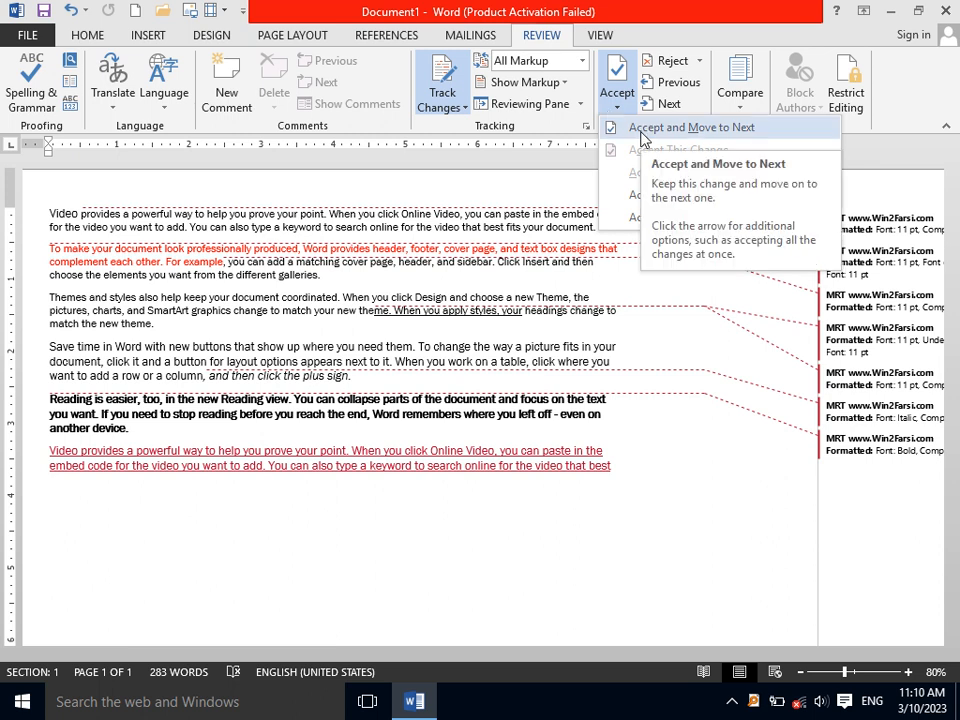
pyautogui.click(643, 128)
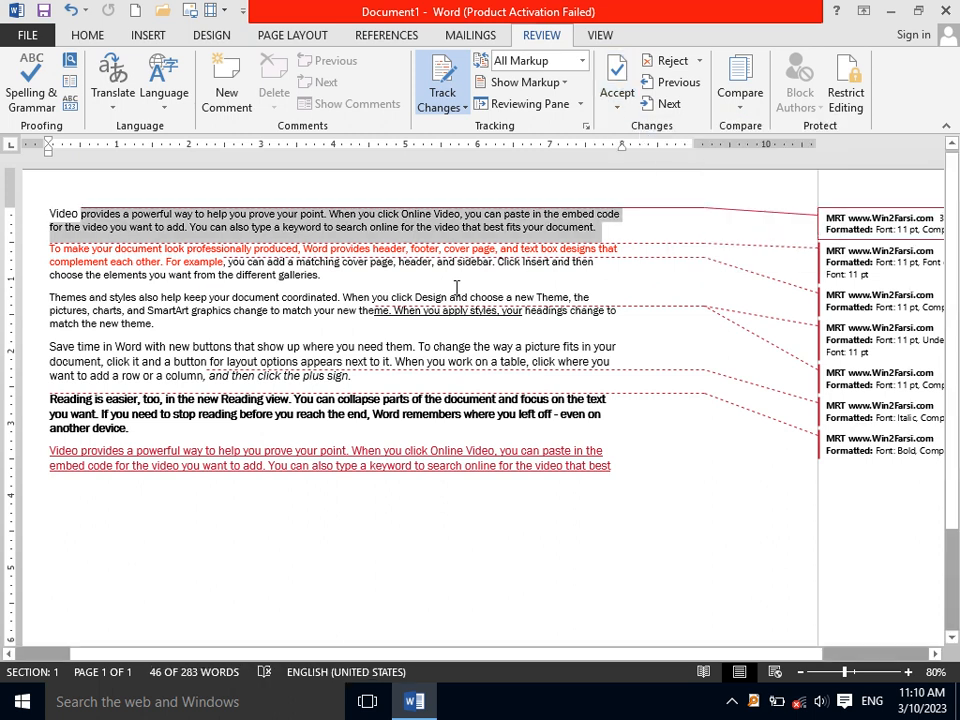
pyautogui.click(622, 100)
pyautogui.click(622, 124)
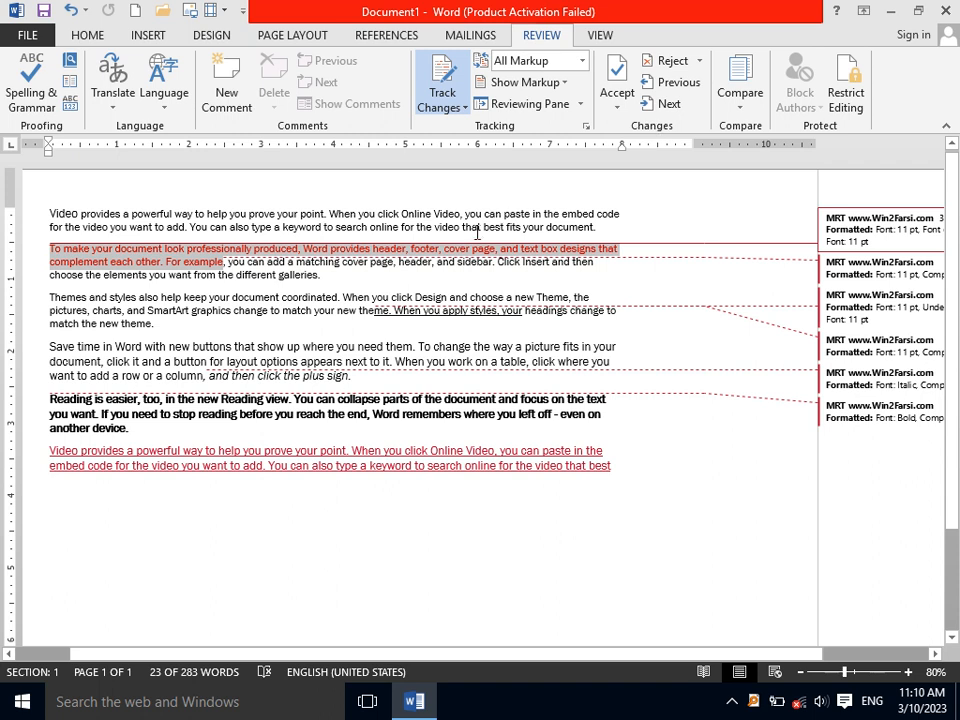
pyautogui.click(617, 106)
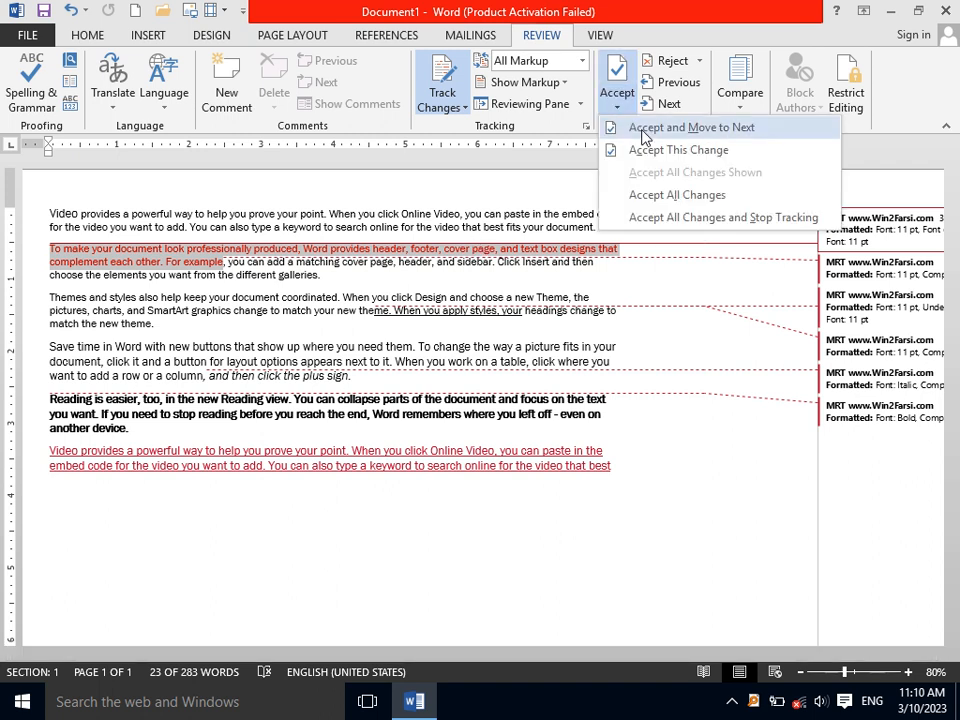
pyautogui.click(640, 129)
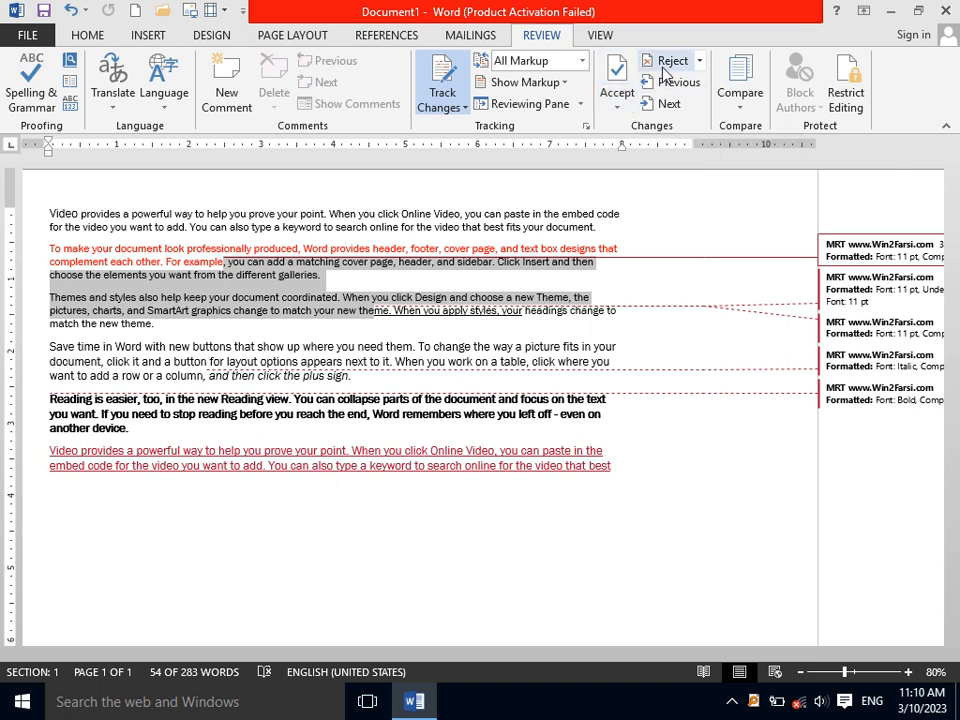
# - Reject the tracked formatting changes one at a time, from the text after "For example" through the bold paragraph
pyautogui.click(620, 98)
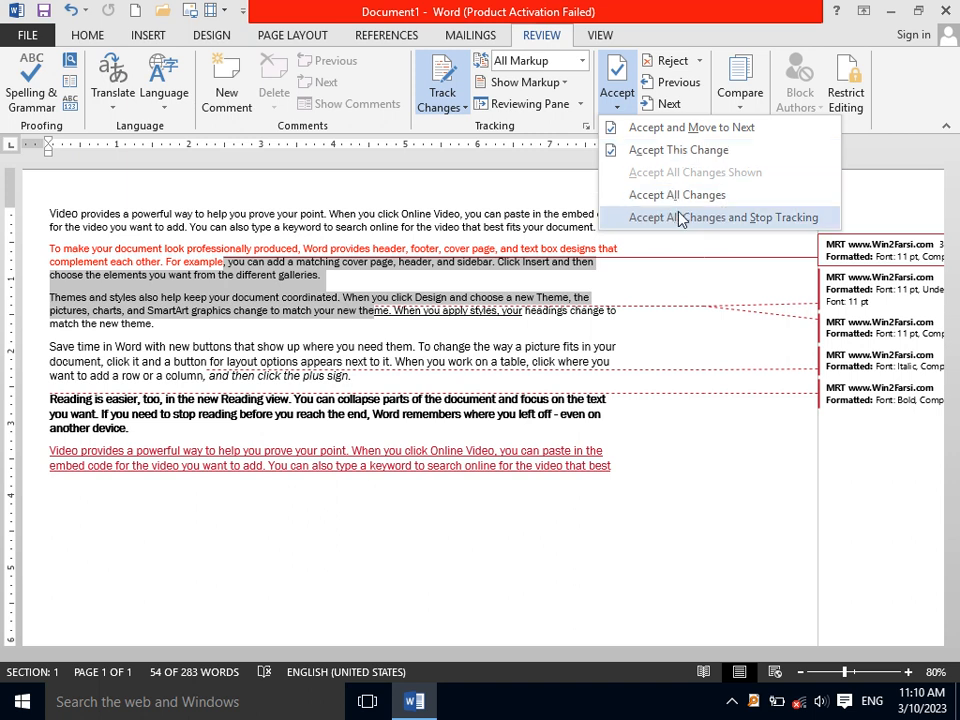
pyautogui.click(680, 60)
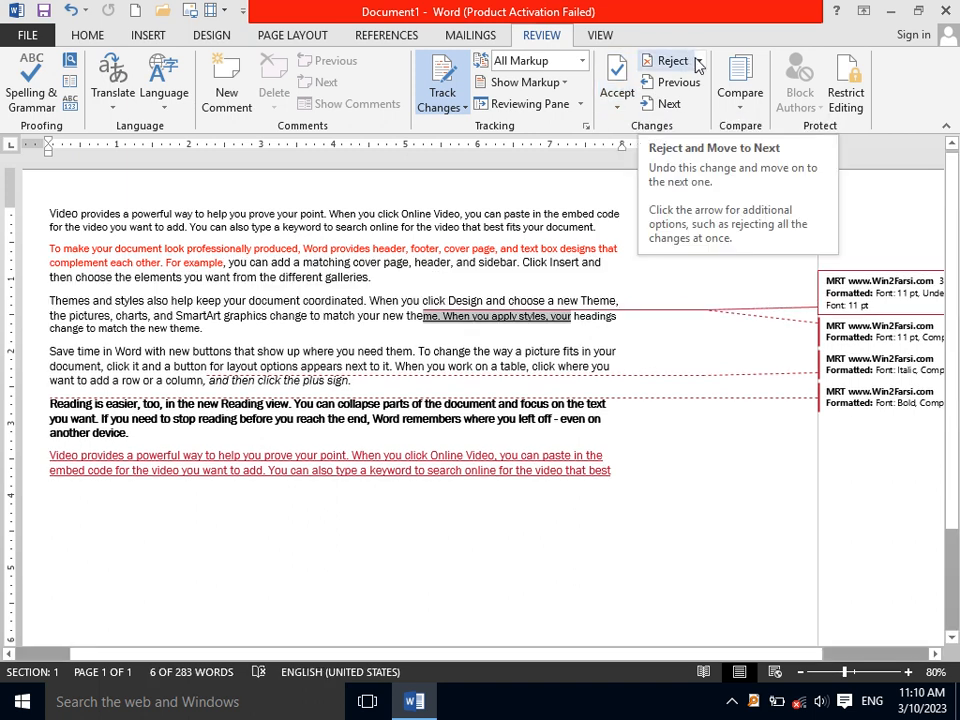
pyautogui.click(699, 61)
pyautogui.click(699, 84)
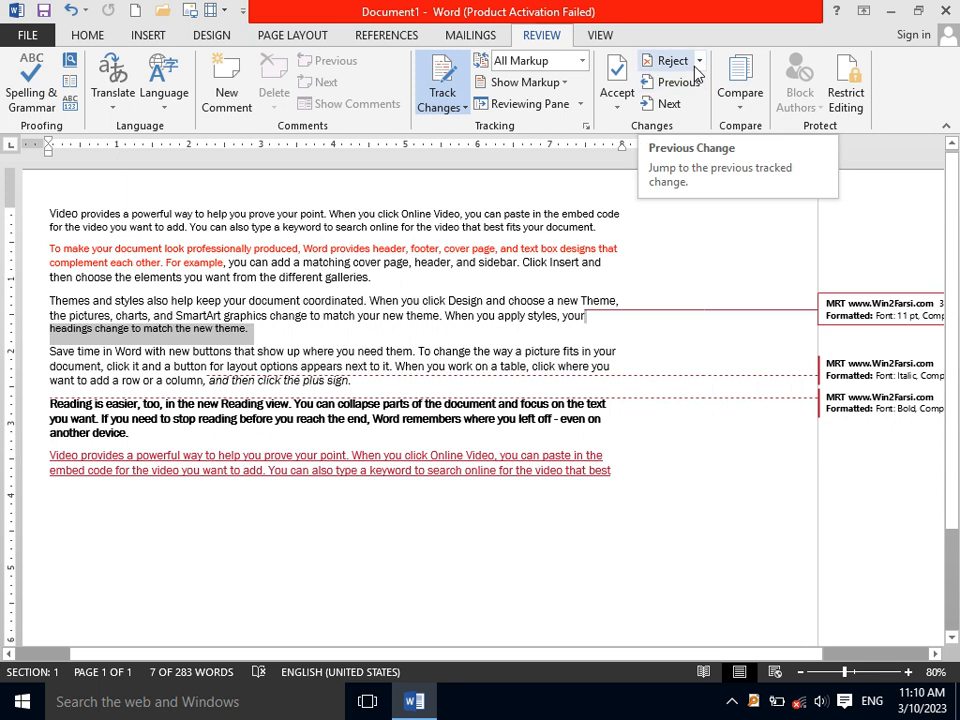
pyautogui.click(690, 65)
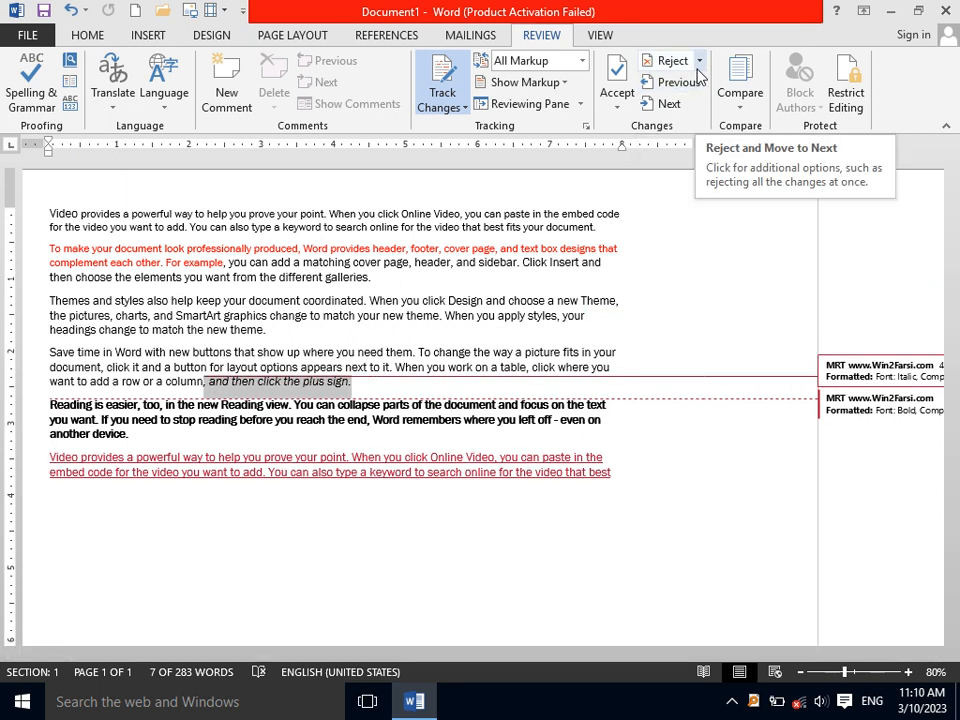
pyautogui.click(670, 62)
pyautogui.click(670, 62)
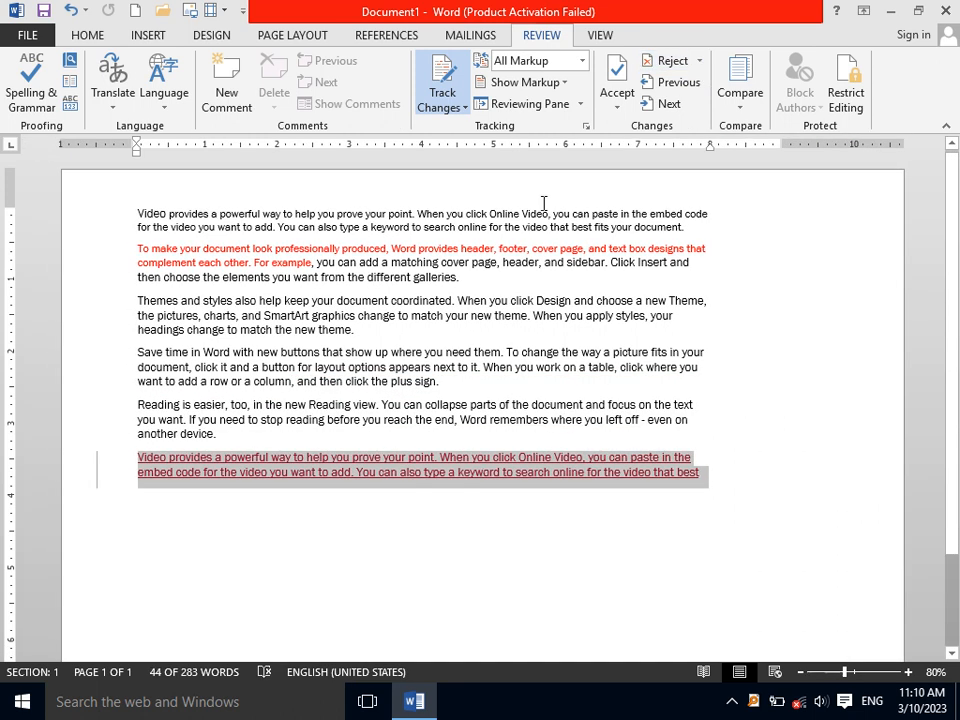
# - Undo the last five rejections of formatting changes
pyautogui.hotkey('ctrl', 'z')
pyautogui.hotkey('ctrl', 'z')
pyautogui.hotkey('ctrl', 'z')
pyautogui.hotkey('ctrl', 'z')
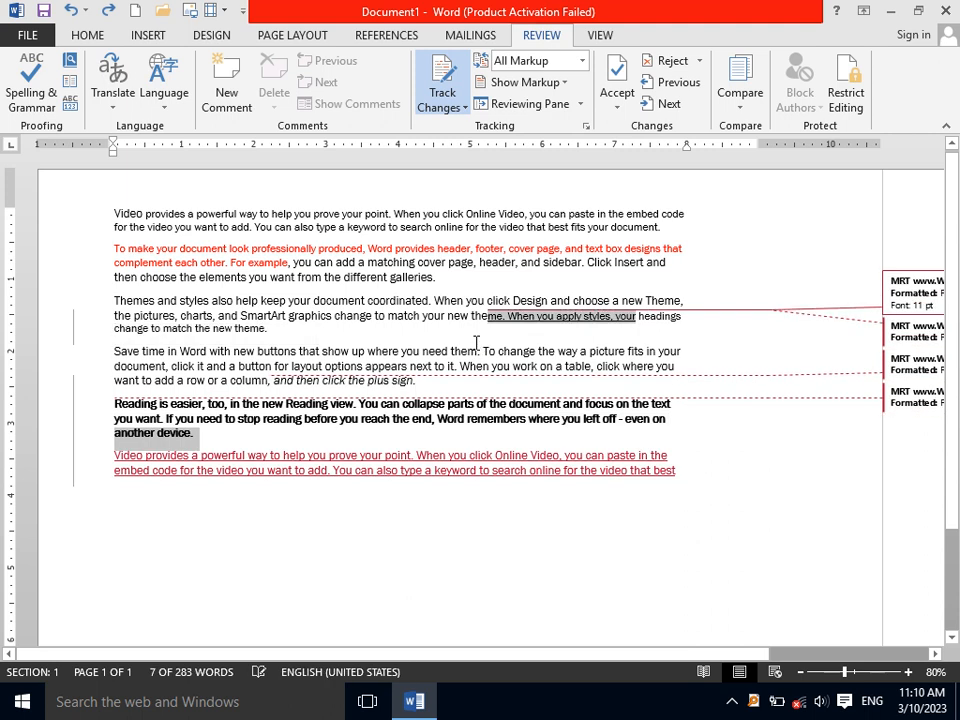
pyautogui.hotkey('ctrl', 'z')
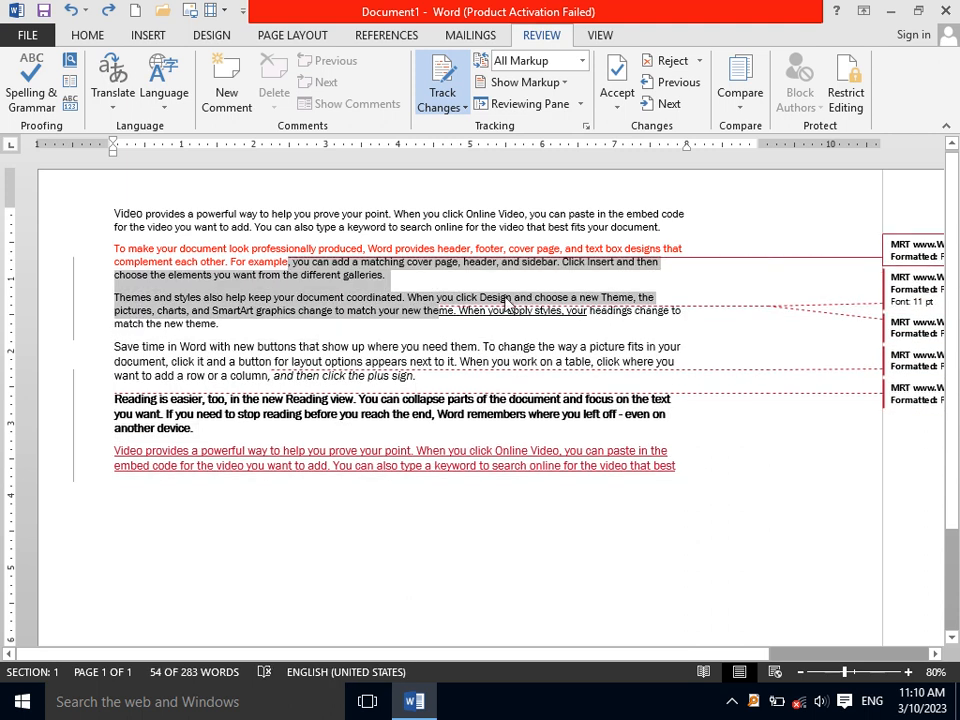
# - Jump to the previous tracked change and move forward through the following ones
pyautogui.click(690, 86)
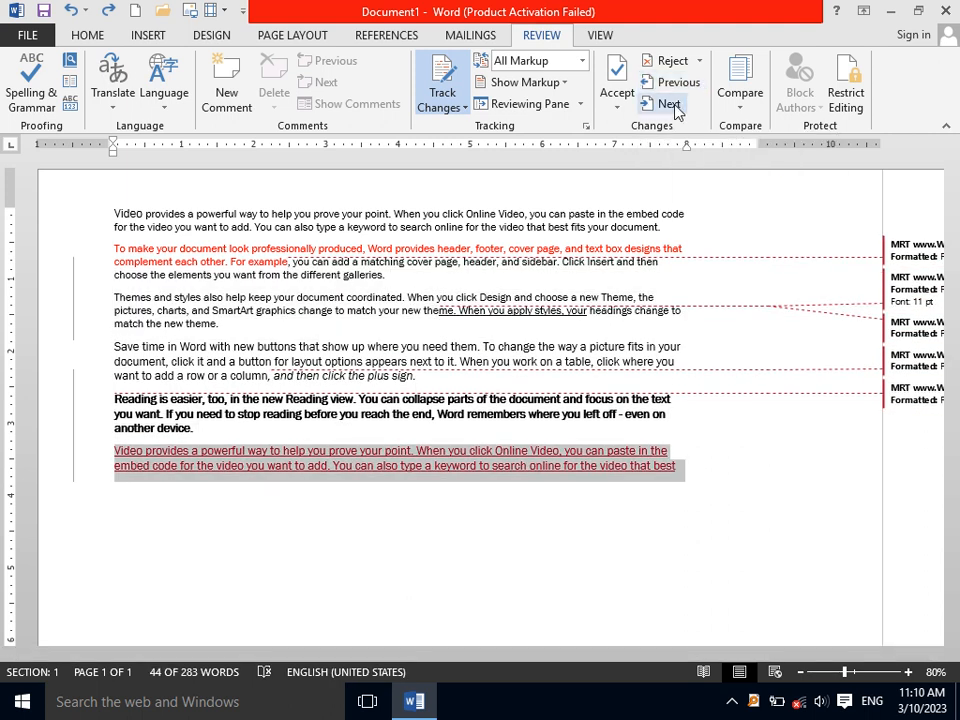
pyautogui.click(672, 105)
pyautogui.click(670, 104)
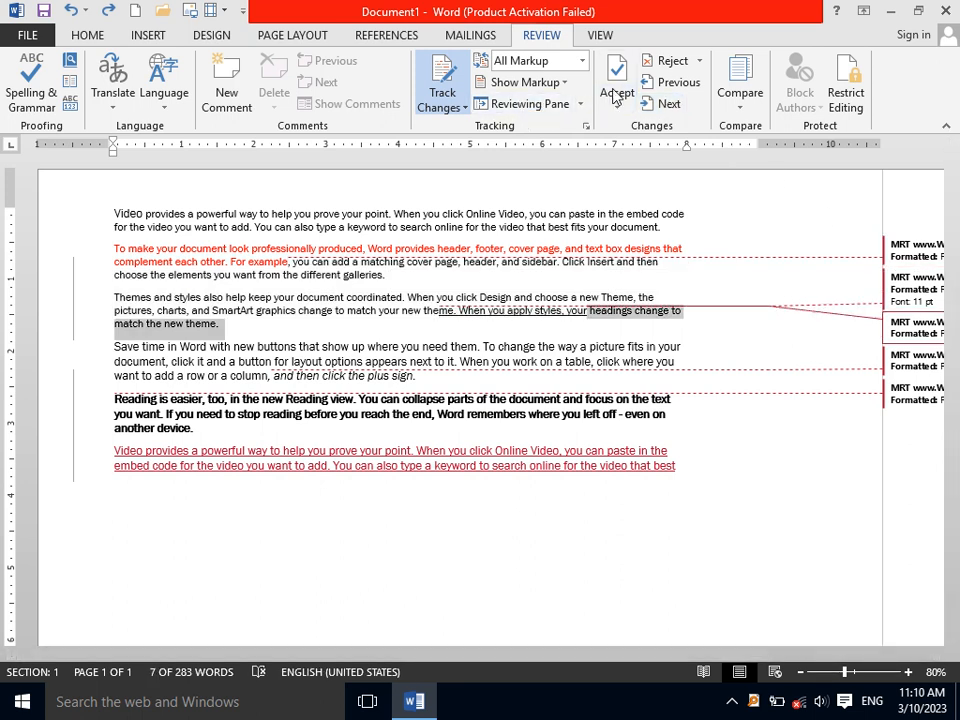
# - Reject all changes and stop tracking, and view the available Compare options
pyautogui.click(700, 61)
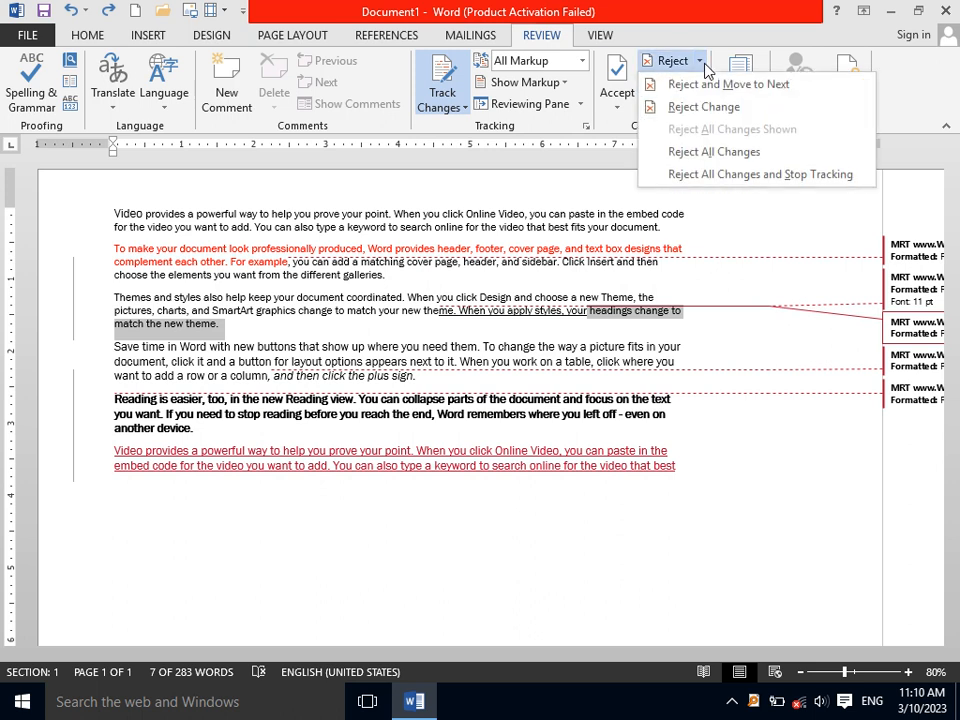
pyautogui.click(707, 175)
pyautogui.click(406, 460)
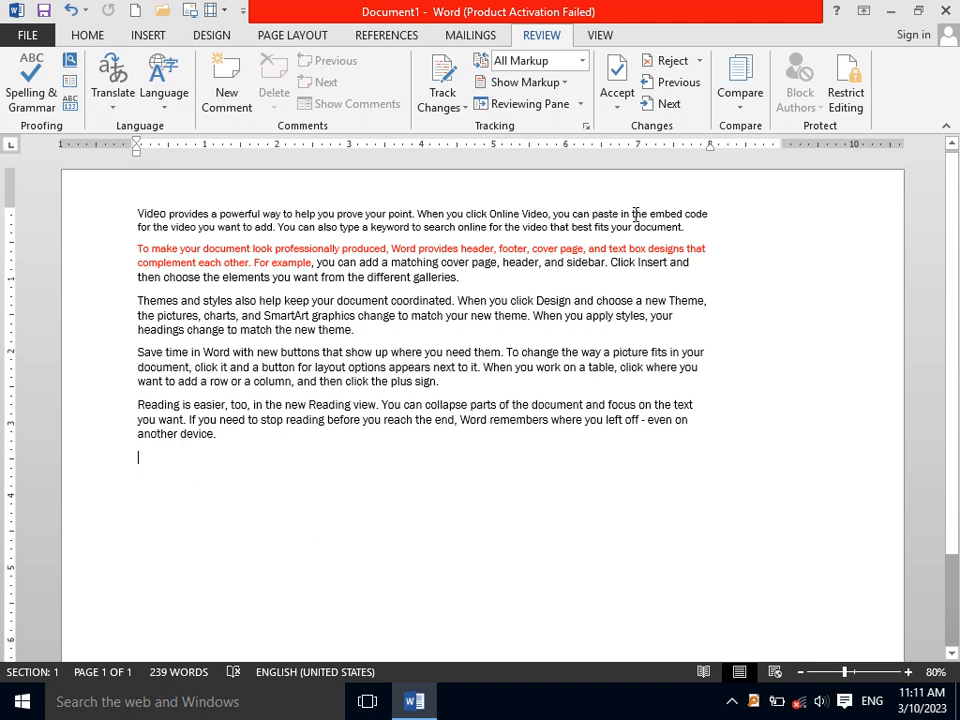
pyautogui.click(738, 78)
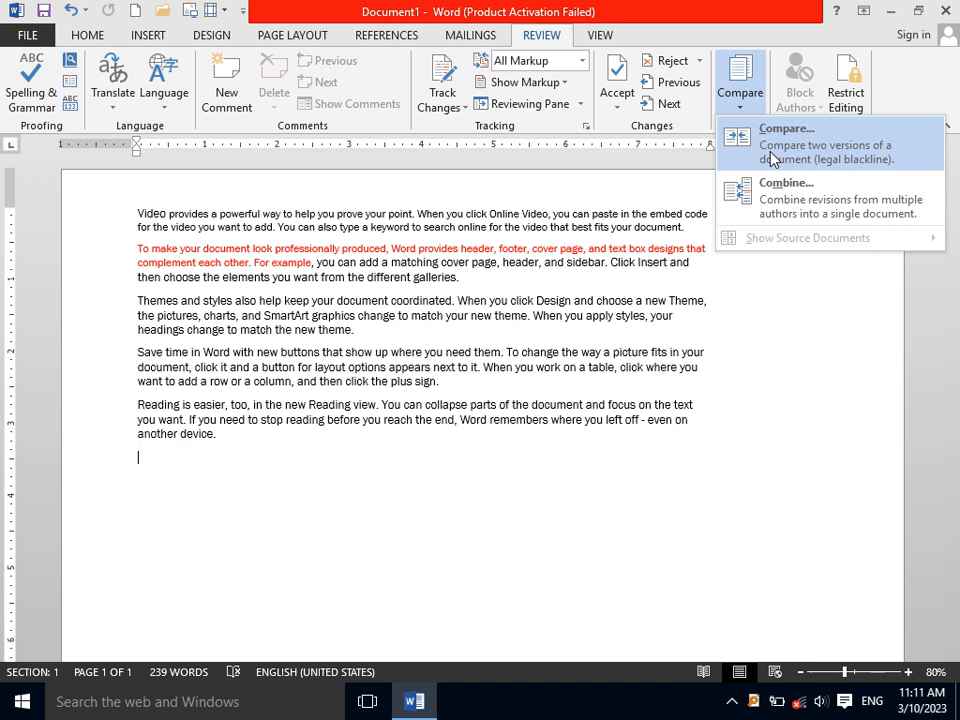
pyautogui.click(588, 363)
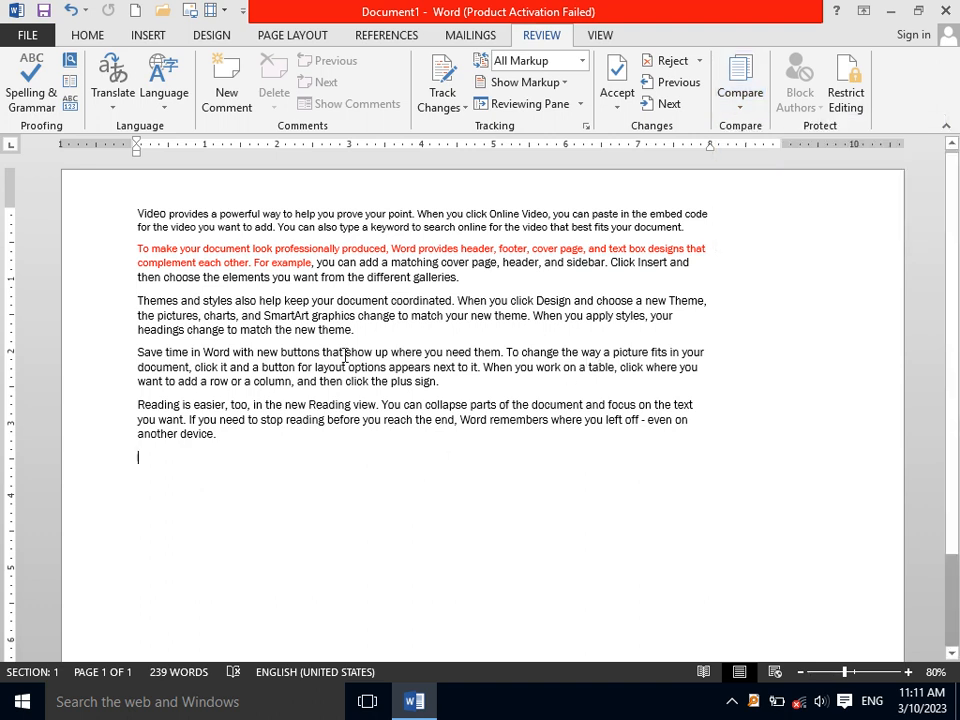
# - Replace all of the document's text with the line "Microsoft Word 2016"
pyautogui.moveTo(272, 448); pyautogui.dragTo(140, 217)
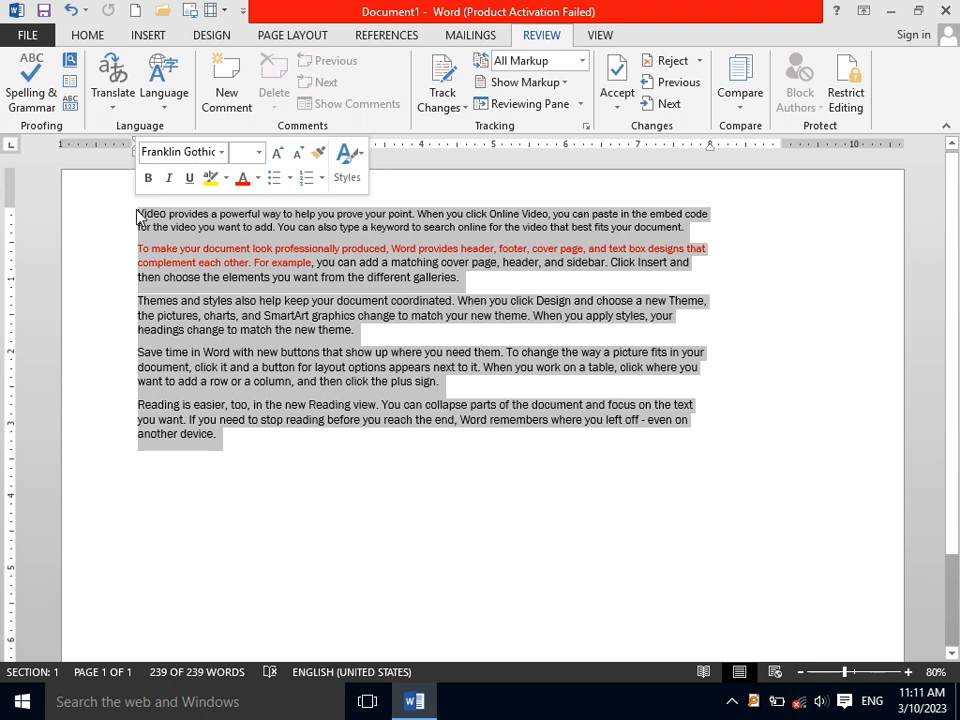
pyautogui.write('Ke')
pyautogui.press('BackSpace')
pyautogui.press('BackSpace')
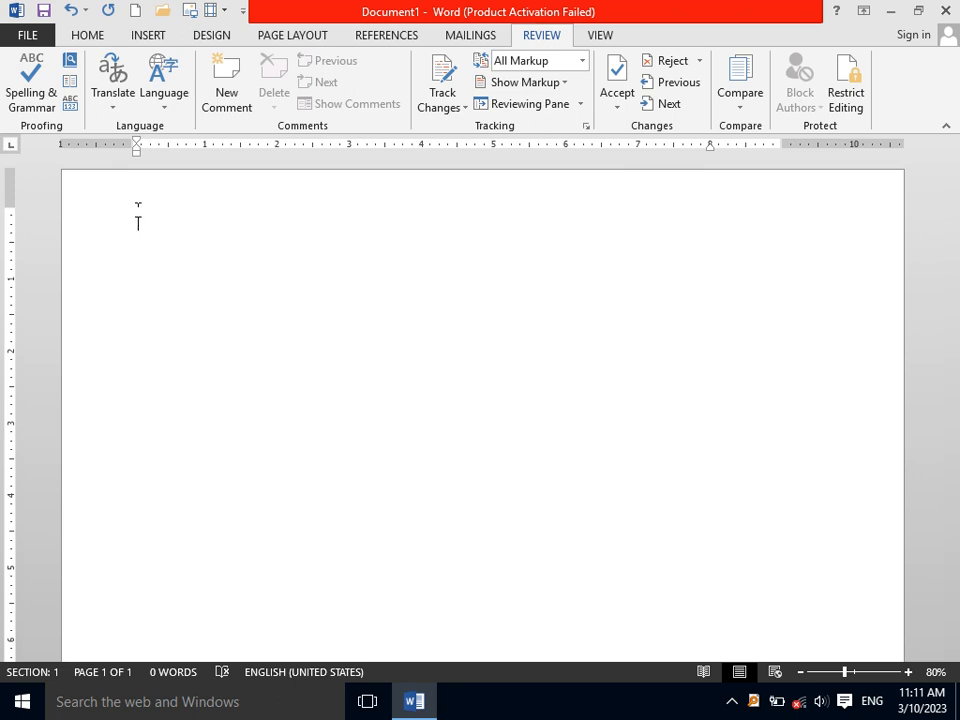
pyautogui.write('M')
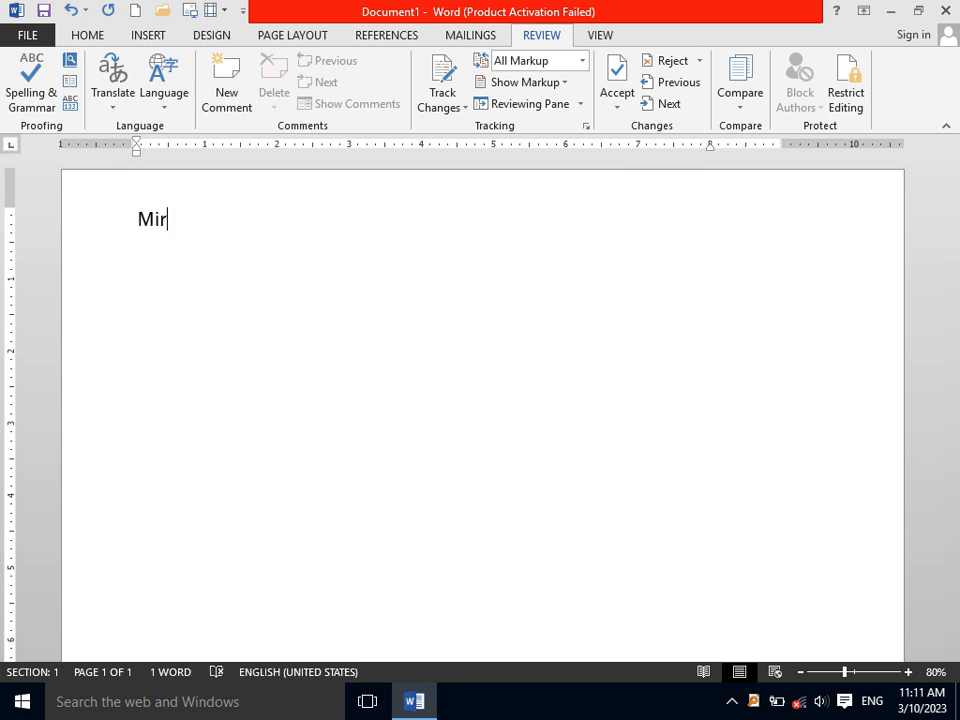
pyautogui.write('icrosoft D')
pyautogui.press('BackSpace')
pyautogui.write('Word 2016')
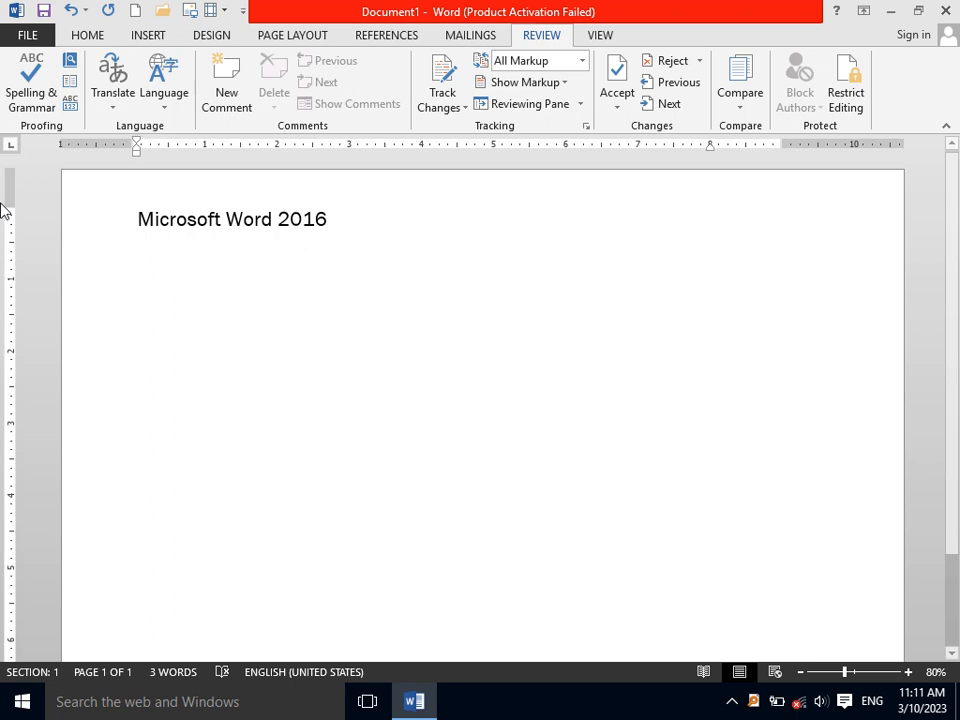
# - Save the document to the Desktop as Microsoft Word 2016.docx
pyautogui.click(20, 12)
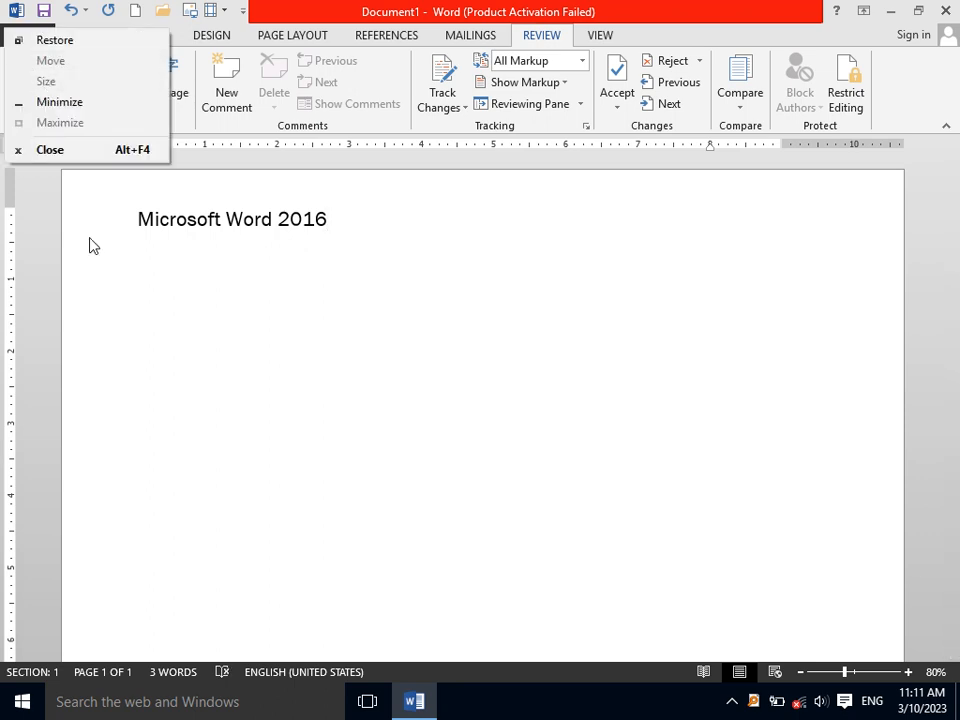
pyautogui.click(137, 268)
pyautogui.click(17, 32)
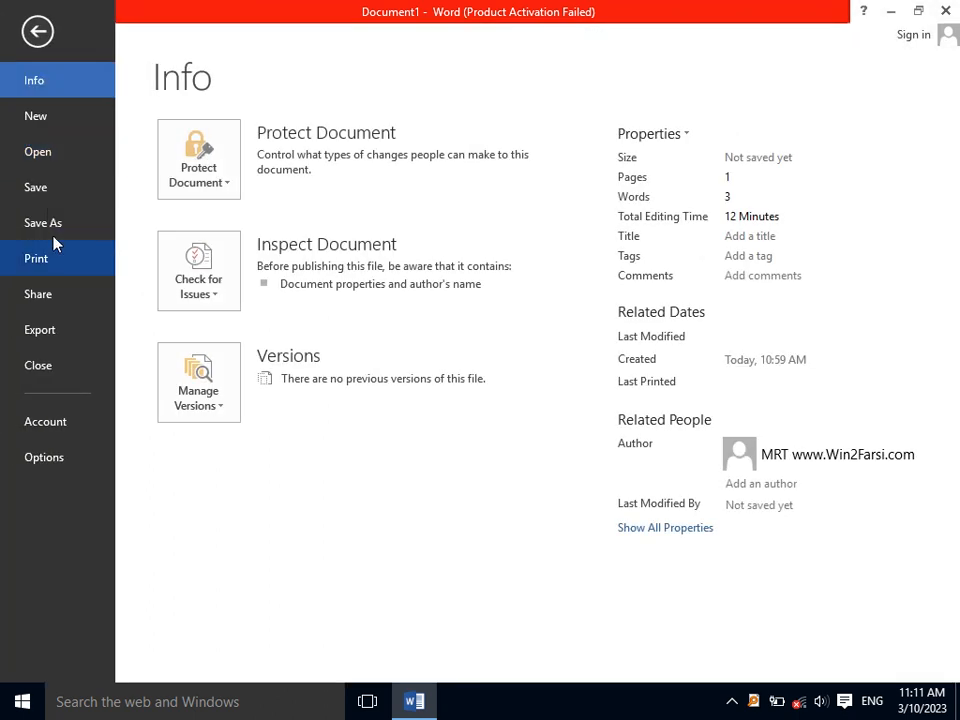
pyautogui.click(43, 189)
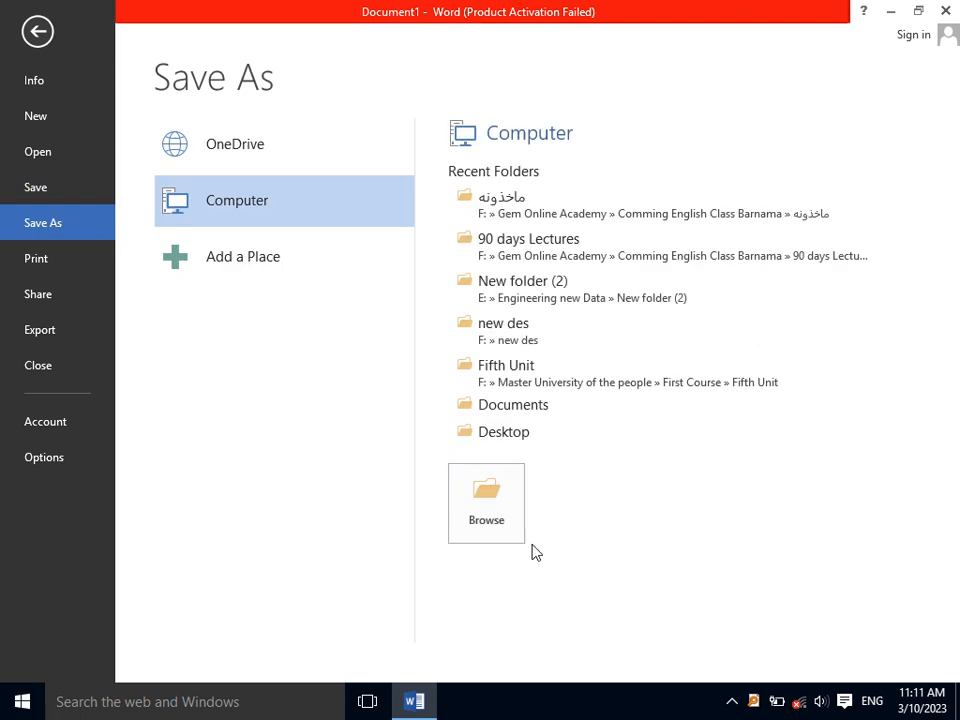
pyautogui.click(508, 521)
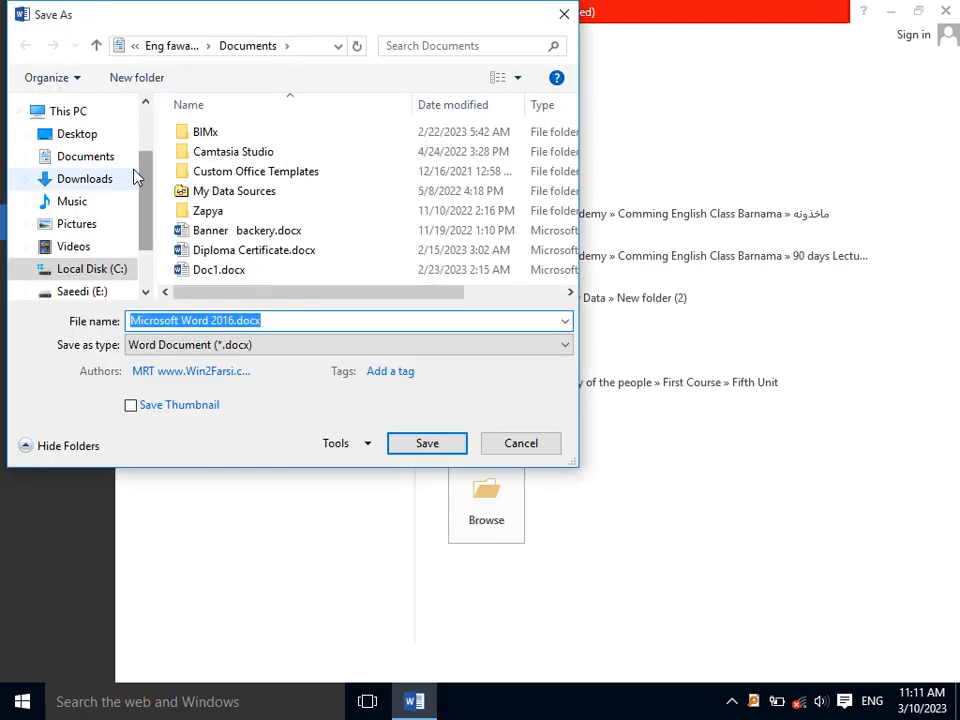
pyautogui.click(100, 134)
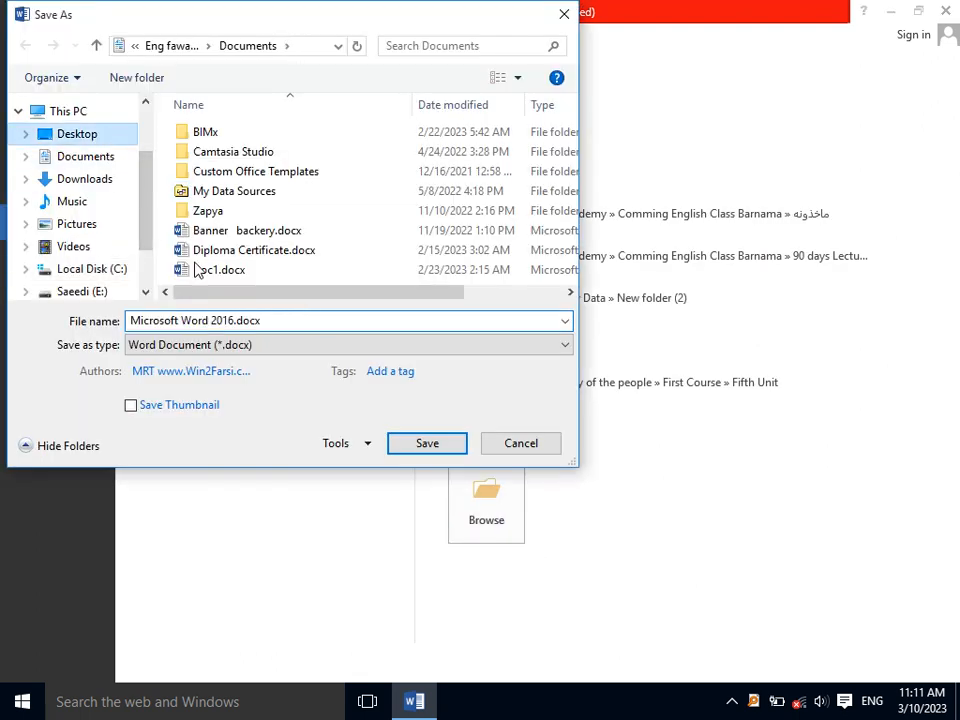
pyautogui.click(421, 445)
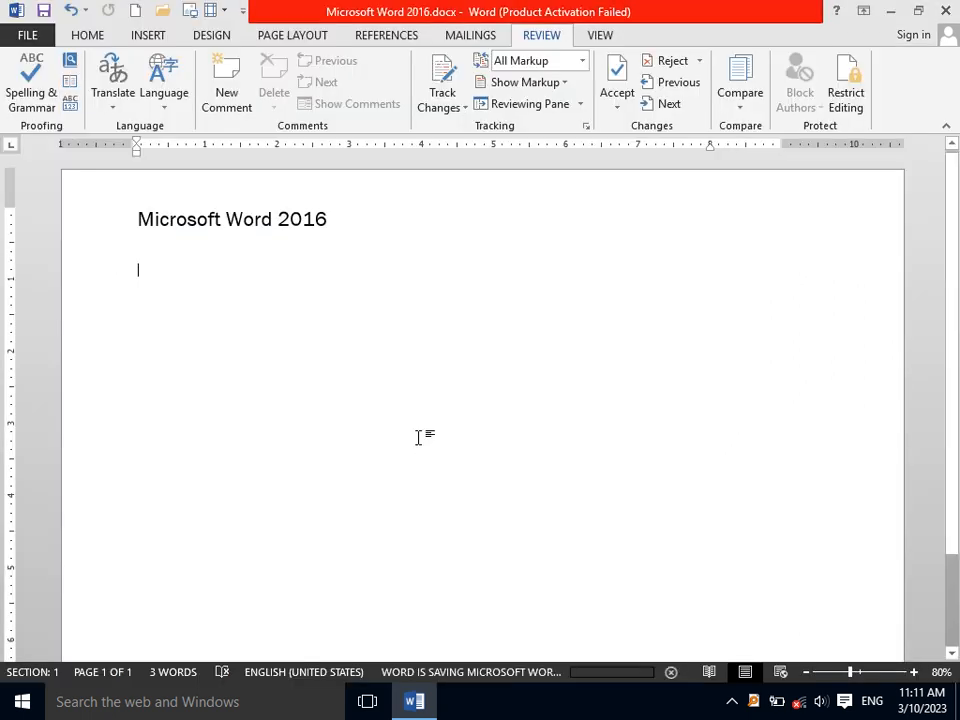
# - Replace the "Microsoft Word 2016" line with "Microsoft word2016 version"
pyautogui.tripleClick(150, 227)
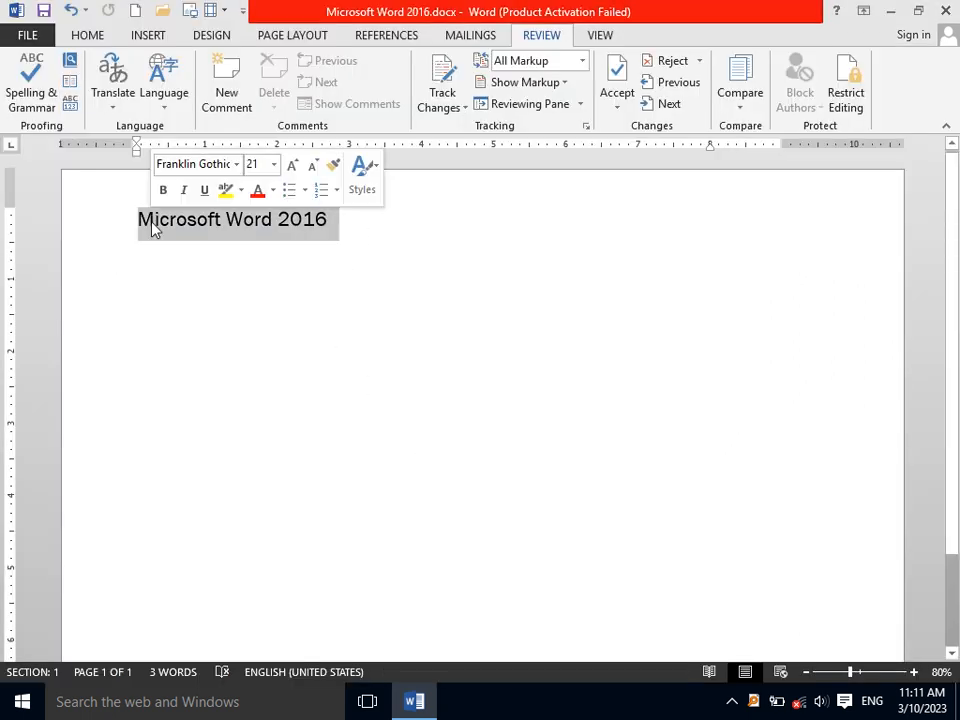
pyautogui.write('Mircorsof t')
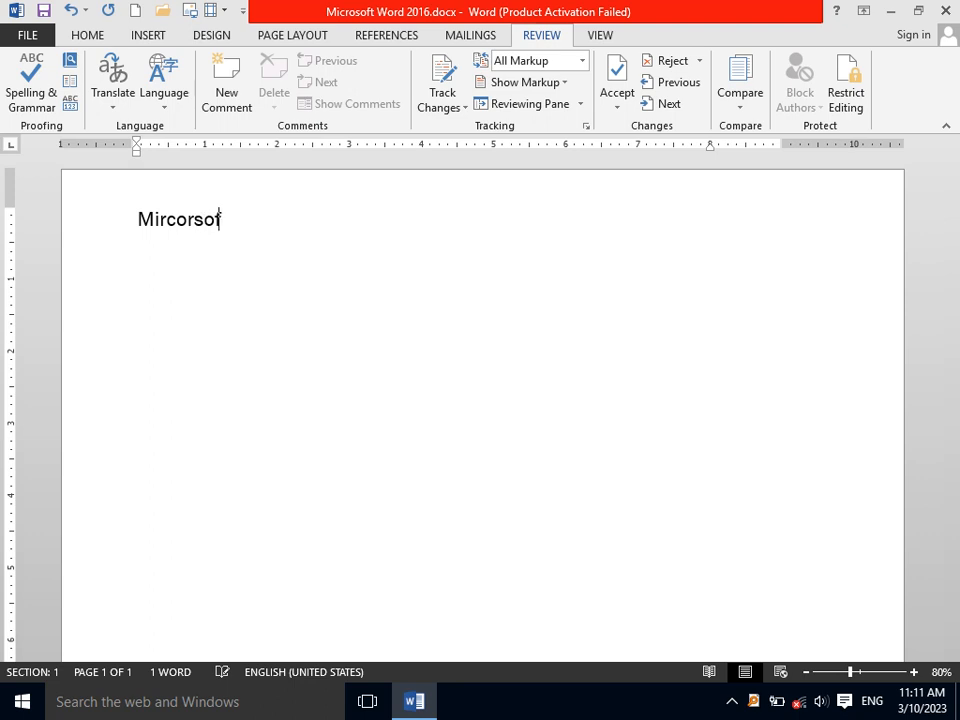
pyautogui.press('BackSpace')
pyautogui.press('BackSpace')
pyautogui.press('BackSpace')
pyautogui.press('BackSpace')
pyautogui.press('BackSpace')
pyautogui.press('BackSpace')
pyautogui.press('BackSpace')
pyautogui.press('BackSpace')
pyautogui.write('rod')
pyautogui.press('BackSpace')
pyautogui.write('so')
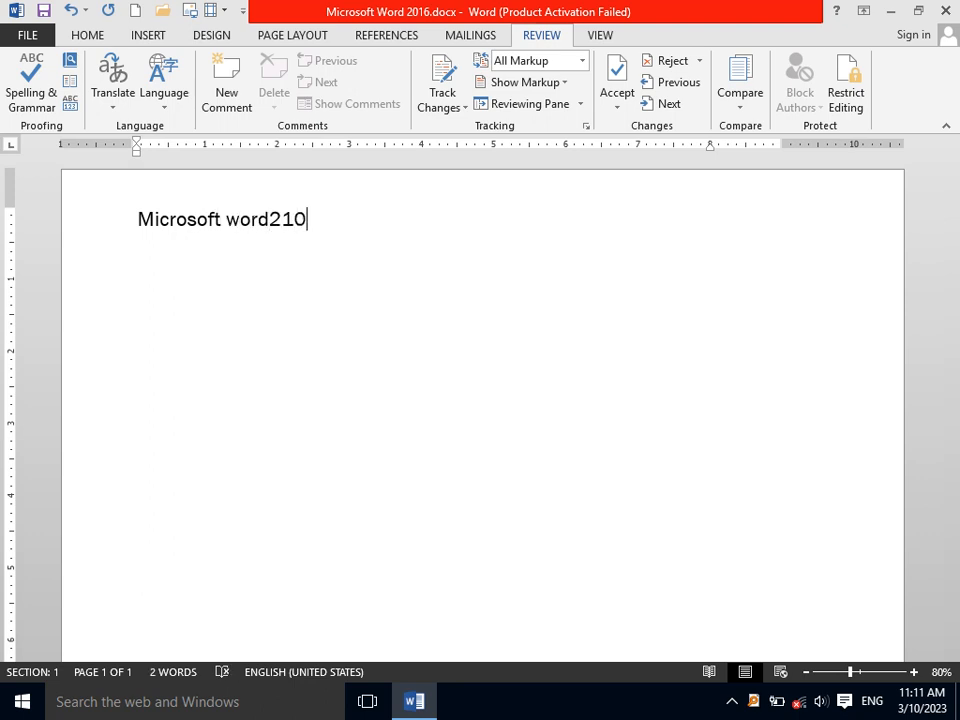
pyautogui.press('BackSpace')
pyautogui.press('BackSpace')
pyautogui.write('016 version')
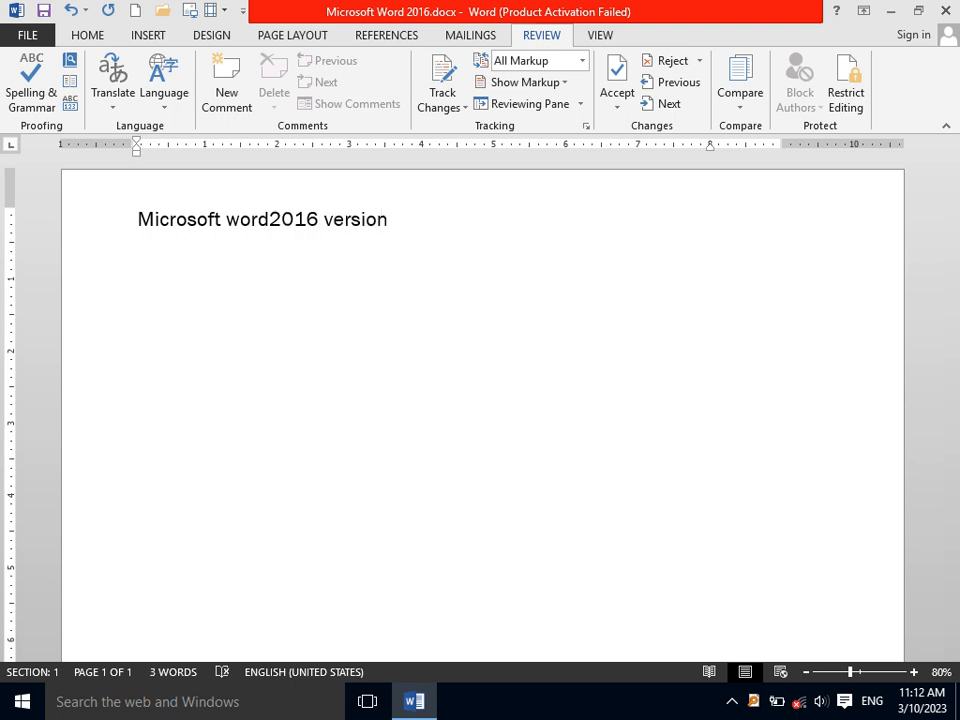
# - Save a copy of the document to the Desktop as Microsoft Word 2016b.docx
pyautogui.click(23, 30)
pyautogui.click(58, 212)
pyautogui.click(495, 540)
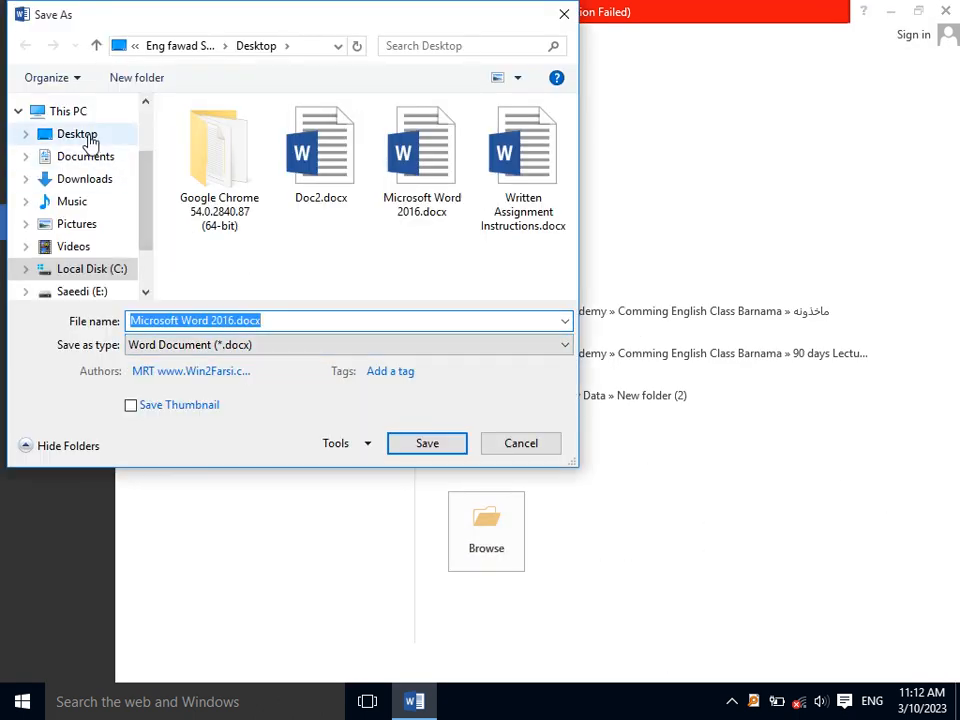
pyautogui.click(88, 138)
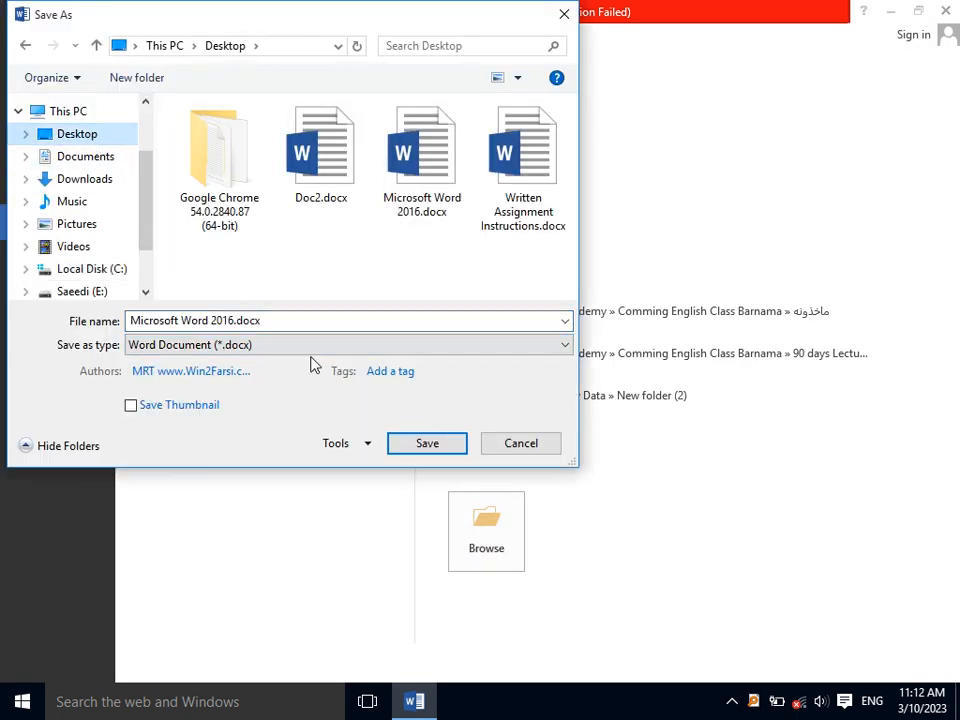
pyautogui.click(235, 326)
pyautogui.click(235, 322)
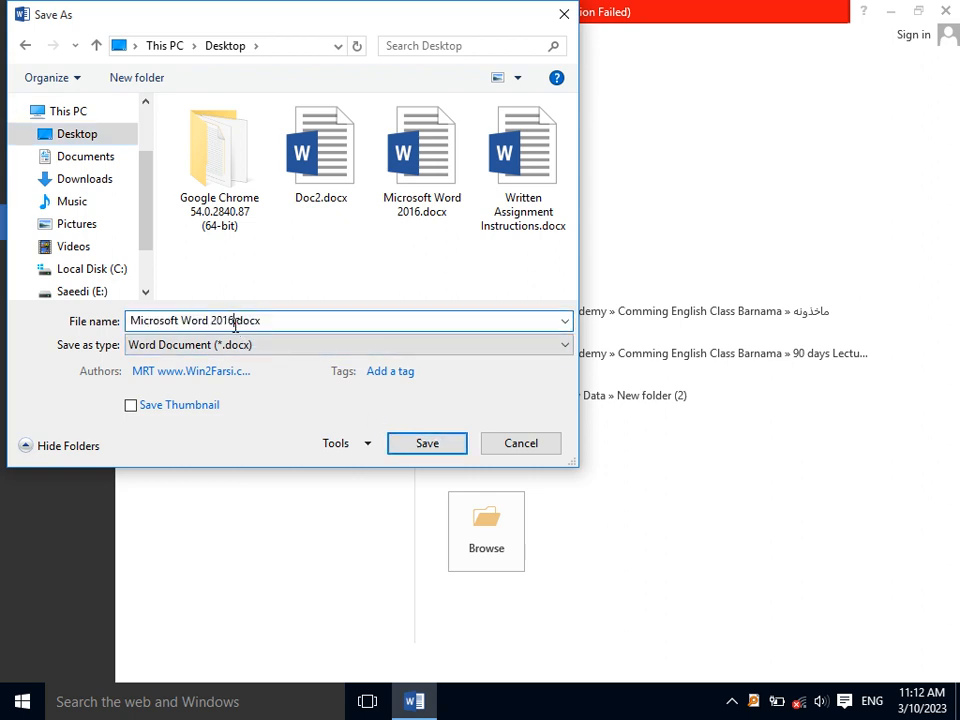
pyautogui.write('b')
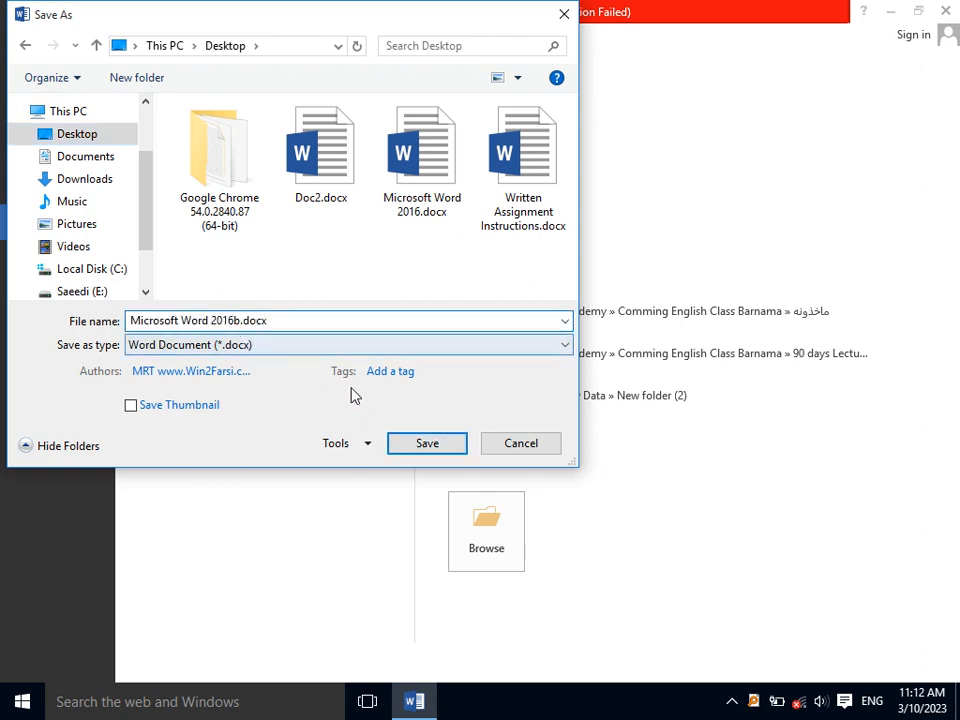
pyautogui.click(427, 443)
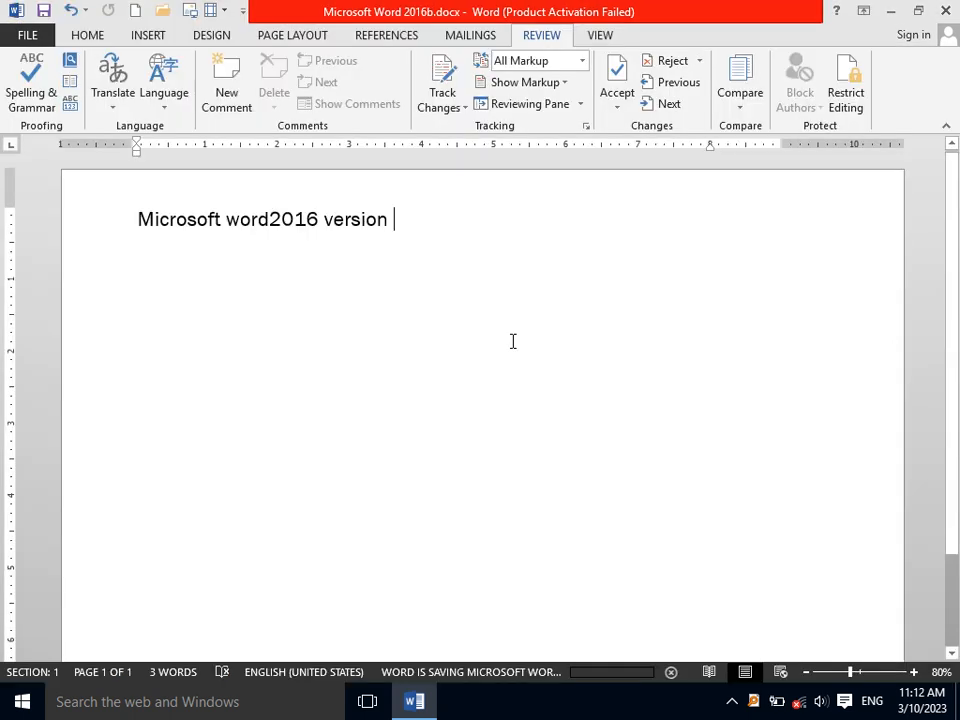
# - Close the saved document and restart Word with a new blank document
pyautogui.click(829, 83)
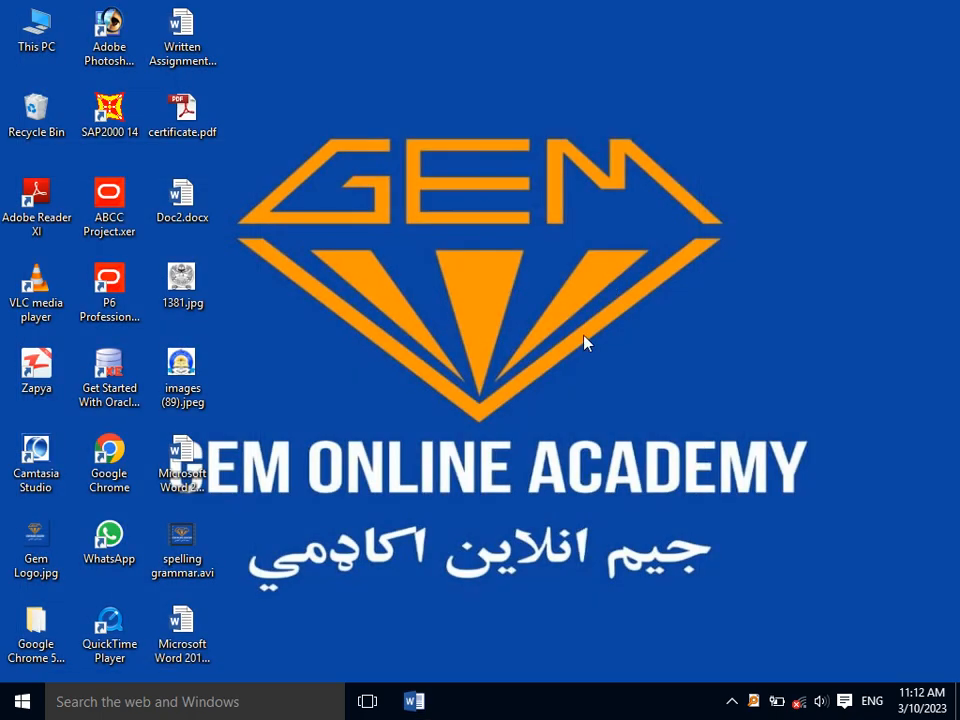
pyautogui.click(414, 700)
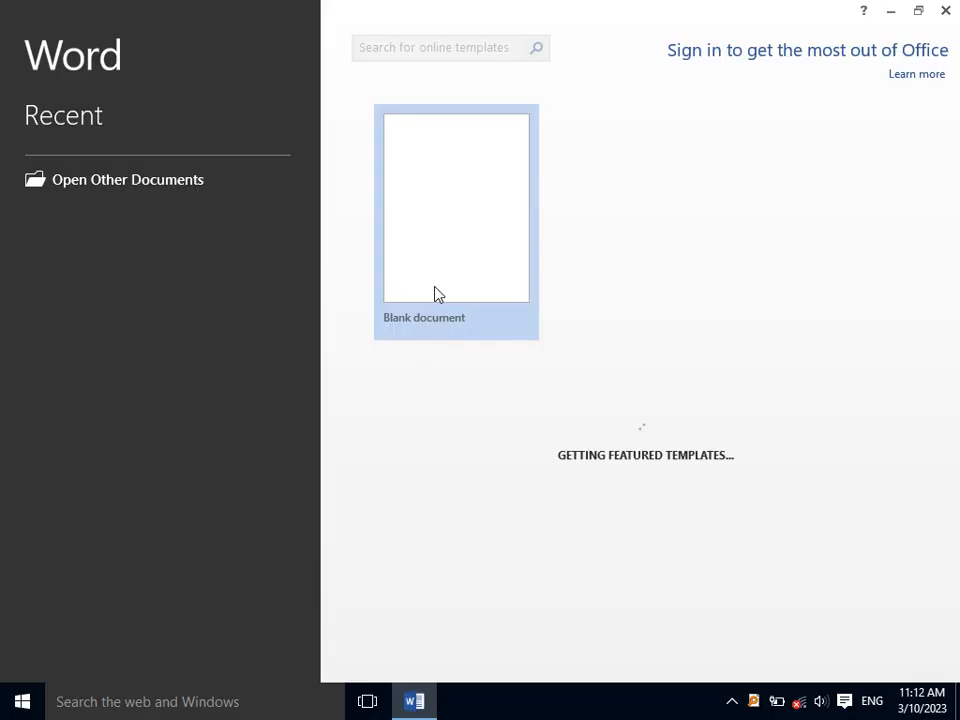
pyautogui.click(432, 275)
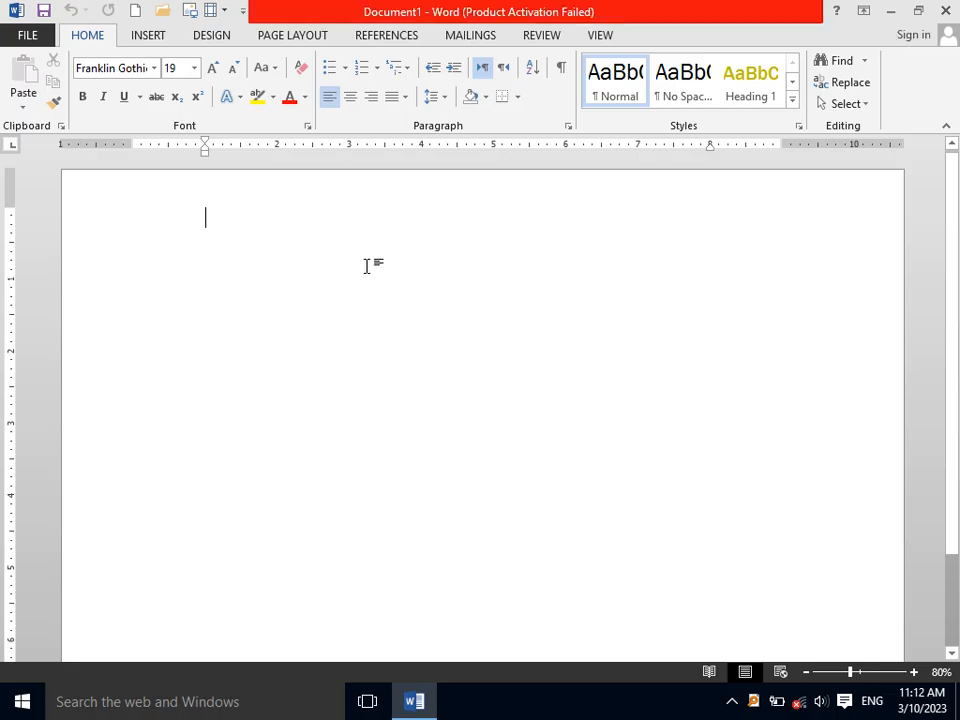
pyautogui.press('Escape')
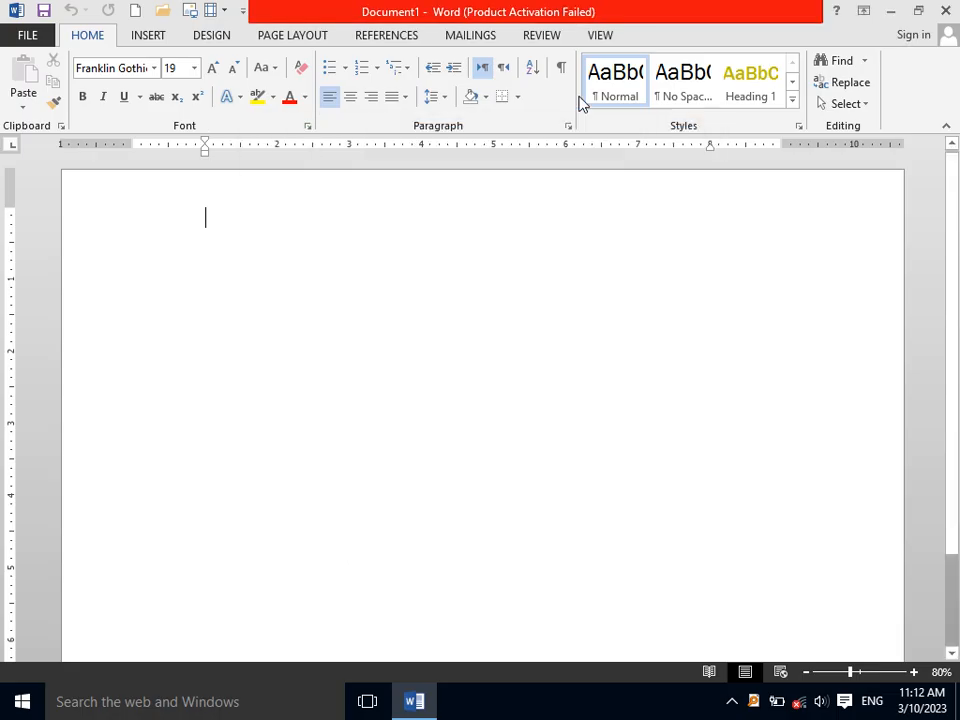
# - Start a comparison of two document versions and choose Microsoft Word 2016.docx from the Desktop as the original document
pyautogui.click(524, 38)
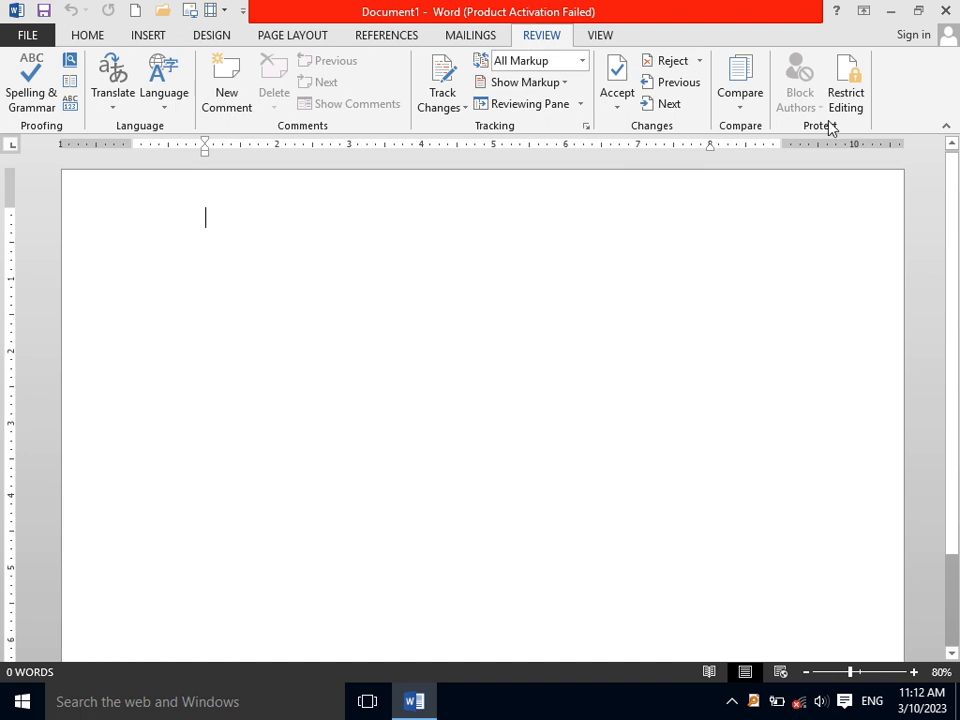
pyautogui.click(740, 100)
pyautogui.click(750, 137)
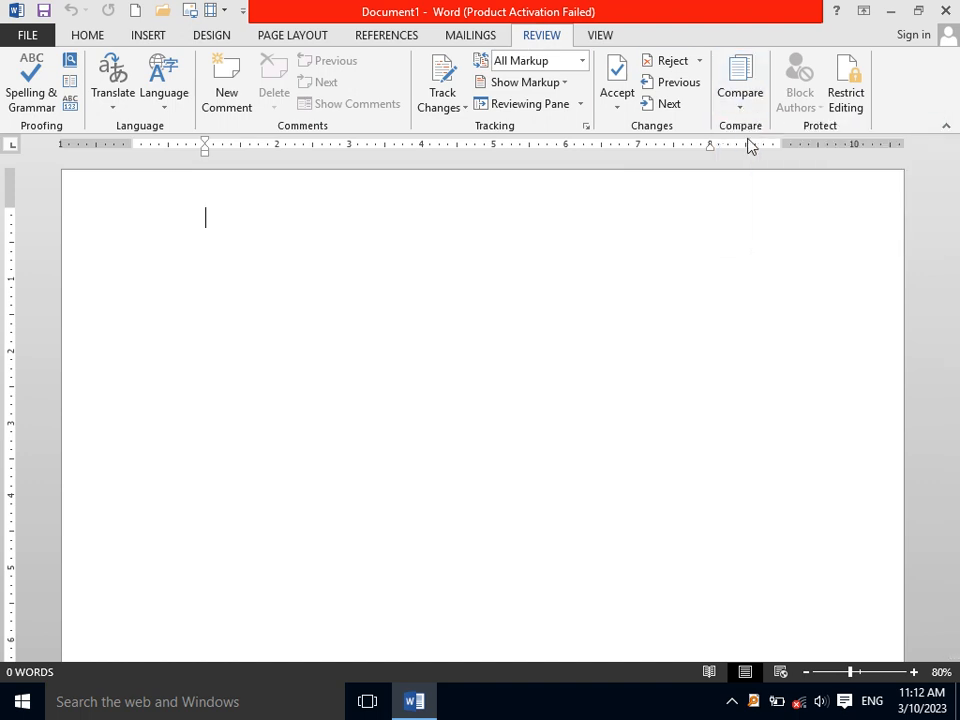
pyautogui.click(390, 312)
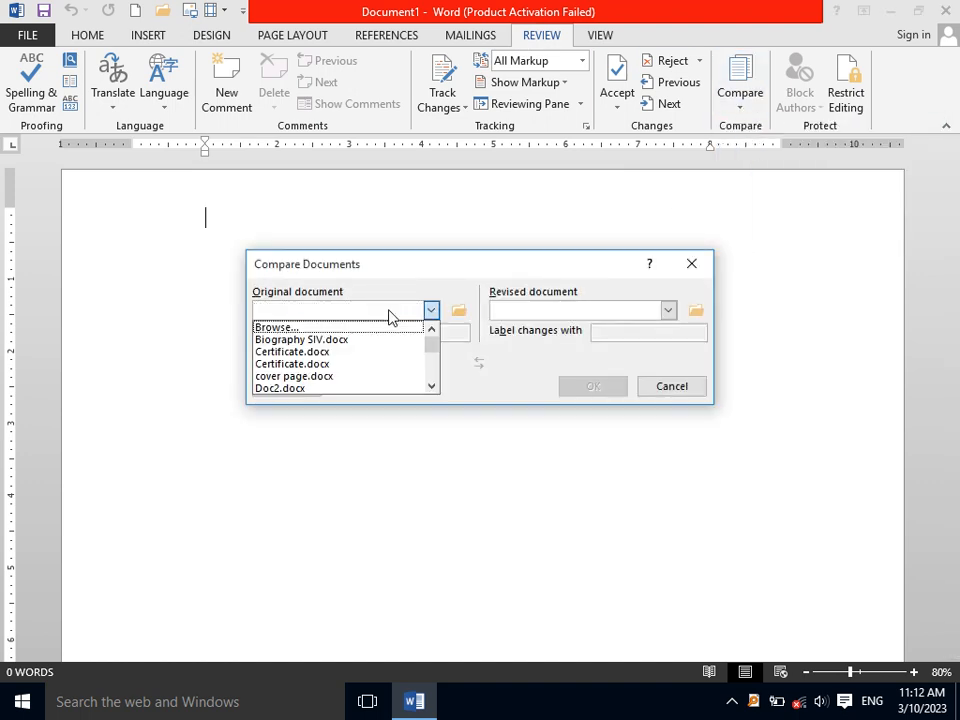
pyautogui.click(430, 310)
pyautogui.click(461, 312)
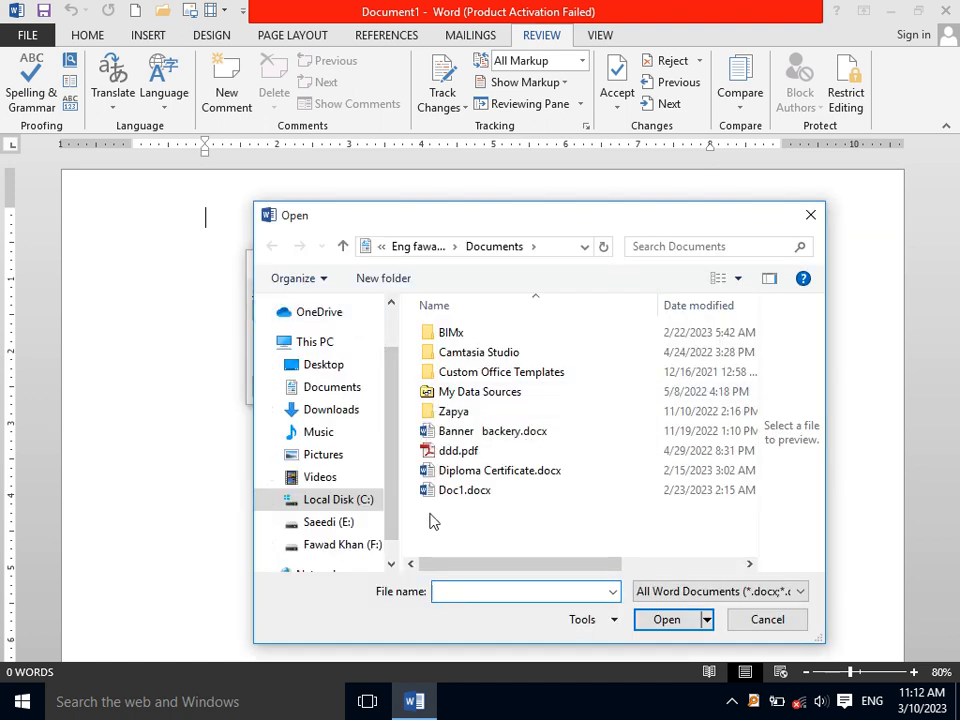
pyautogui.click(320, 343)
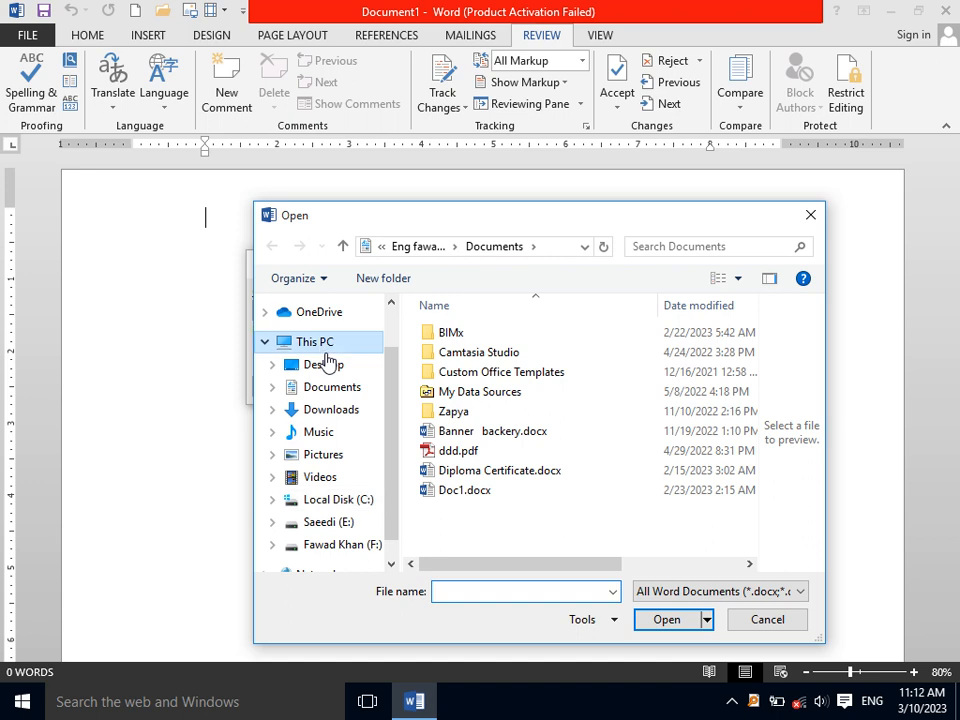
pyautogui.click(325, 365)
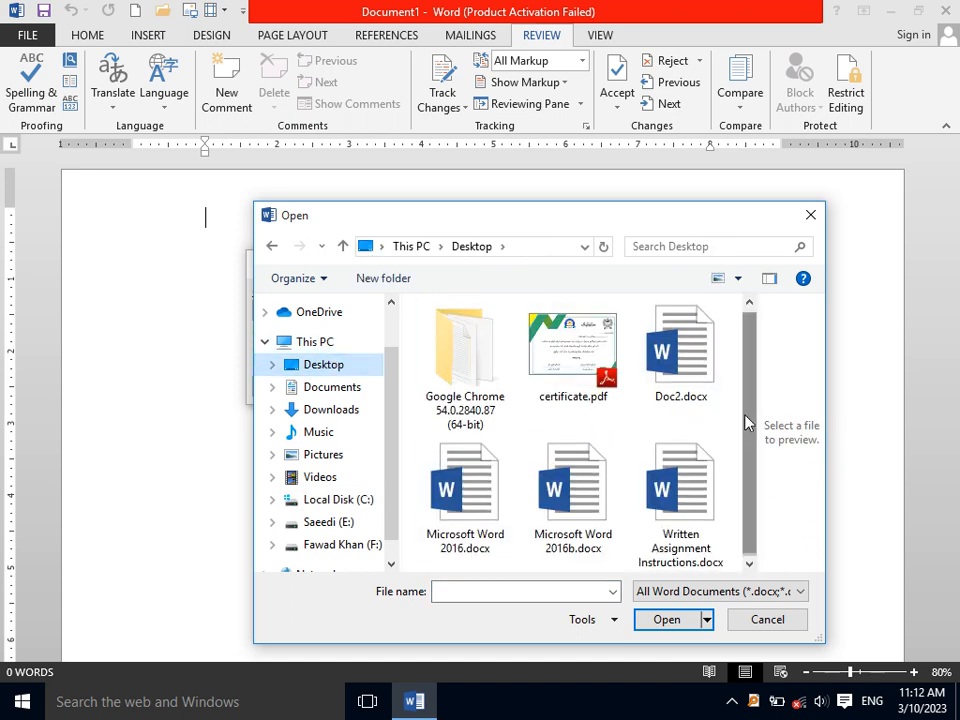
pyautogui.click(465, 490)
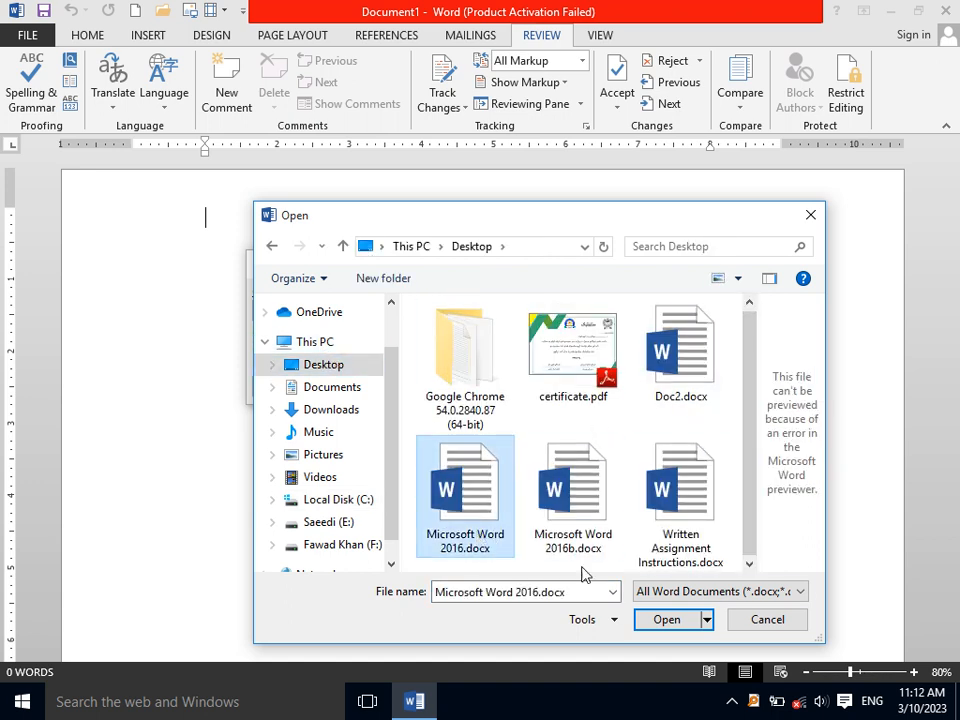
pyautogui.click(668, 620)
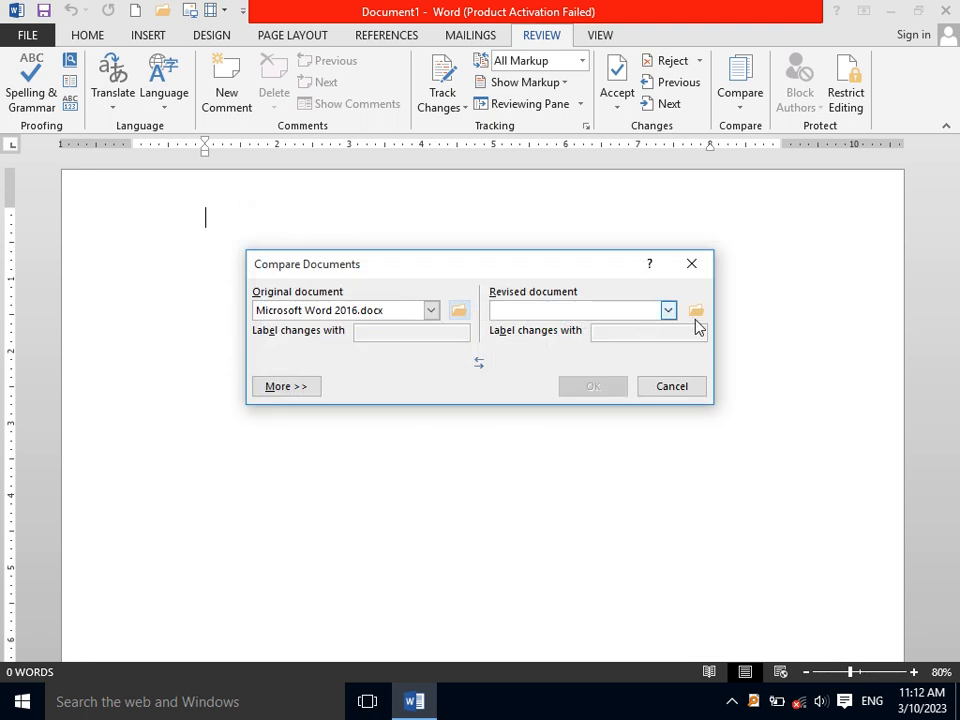
# - Choose Microsoft Word 2016b.docx as the revised document and run the comparison with the two documents swapped
pyautogui.click(696, 311)
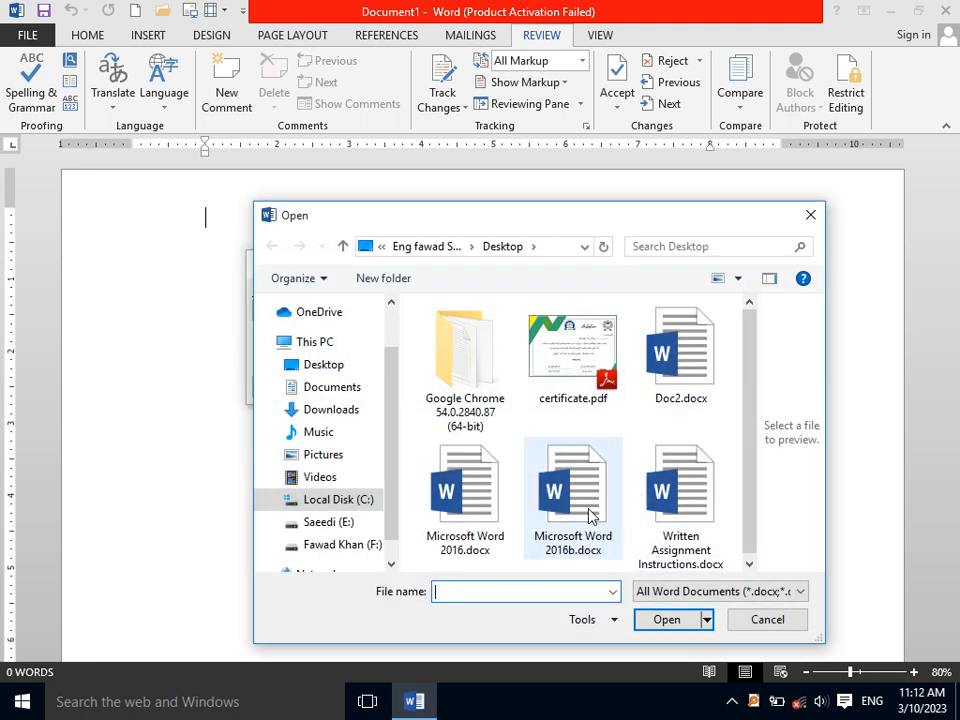
pyautogui.click(578, 500)
pyautogui.click(666, 622)
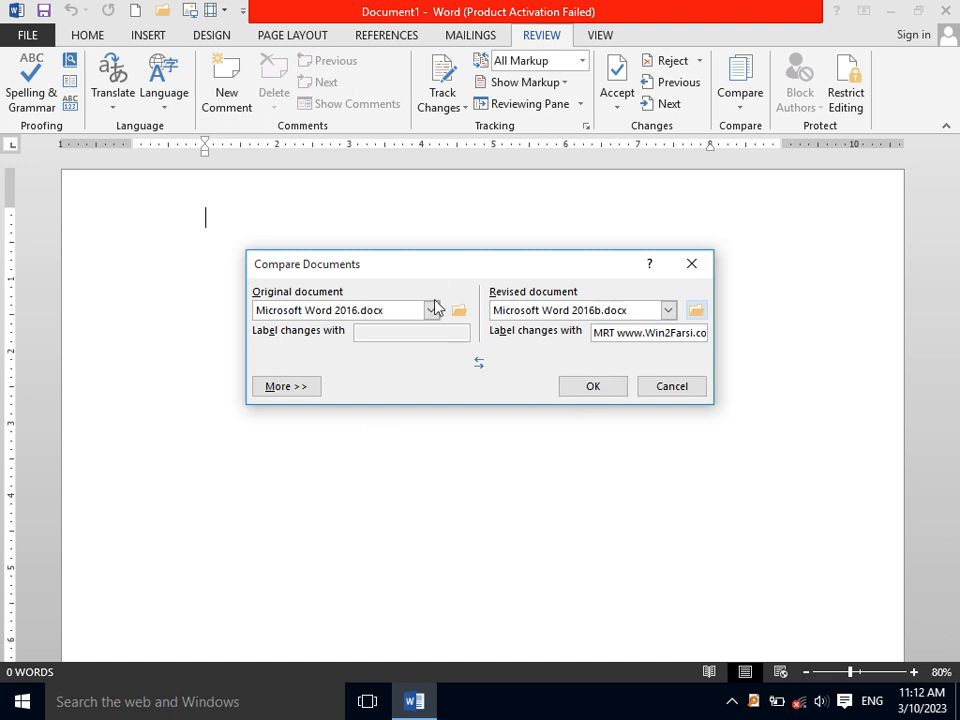
pyautogui.click(476, 364)
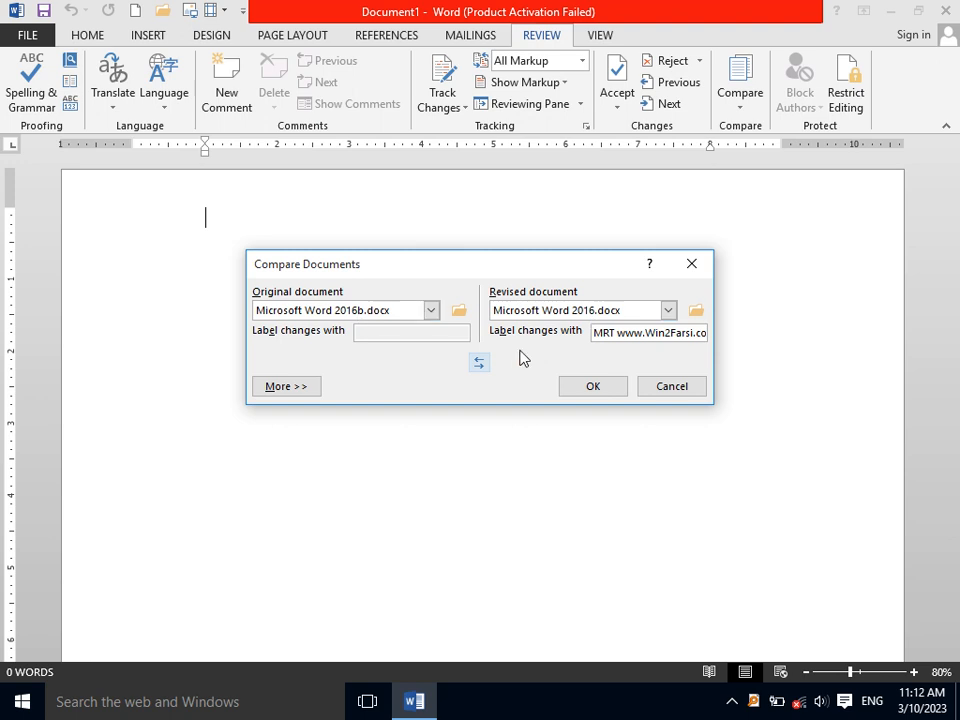
pyautogui.click(595, 389)
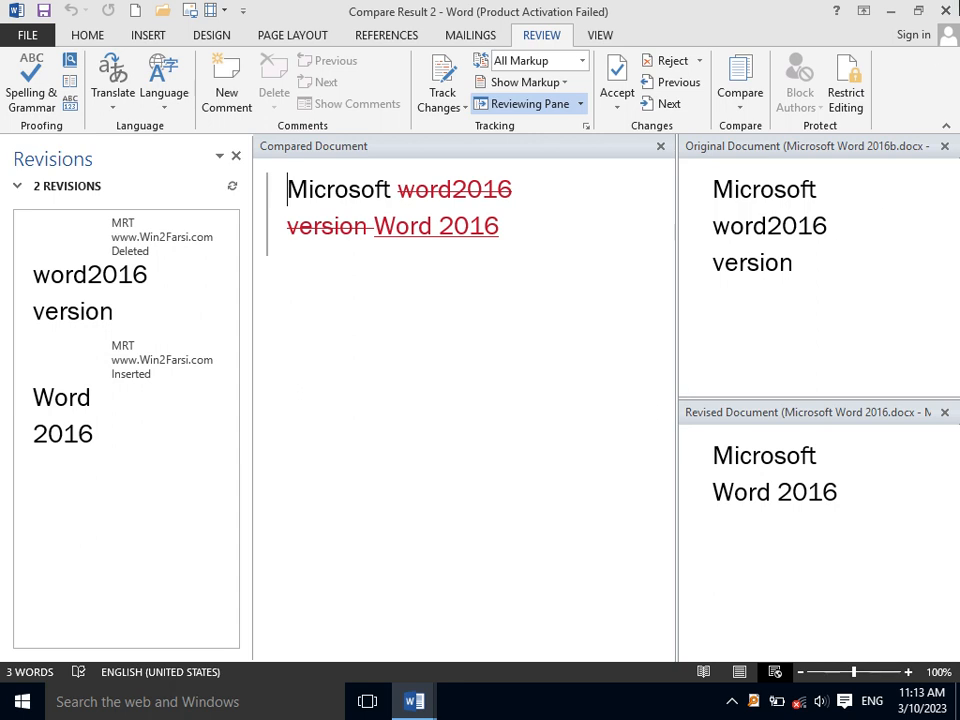
# - Close the comparison result and view the Compare and Combine options in the blank document
pyautogui.click(945, 10)
pyautogui.click(506, 386)
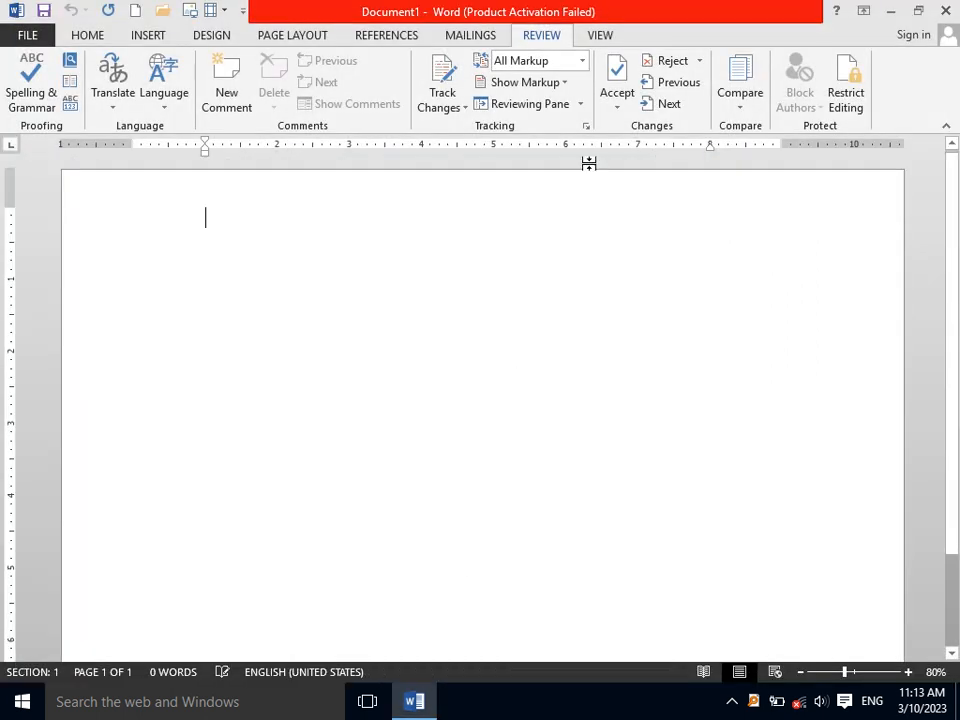
pyautogui.click(740, 95)
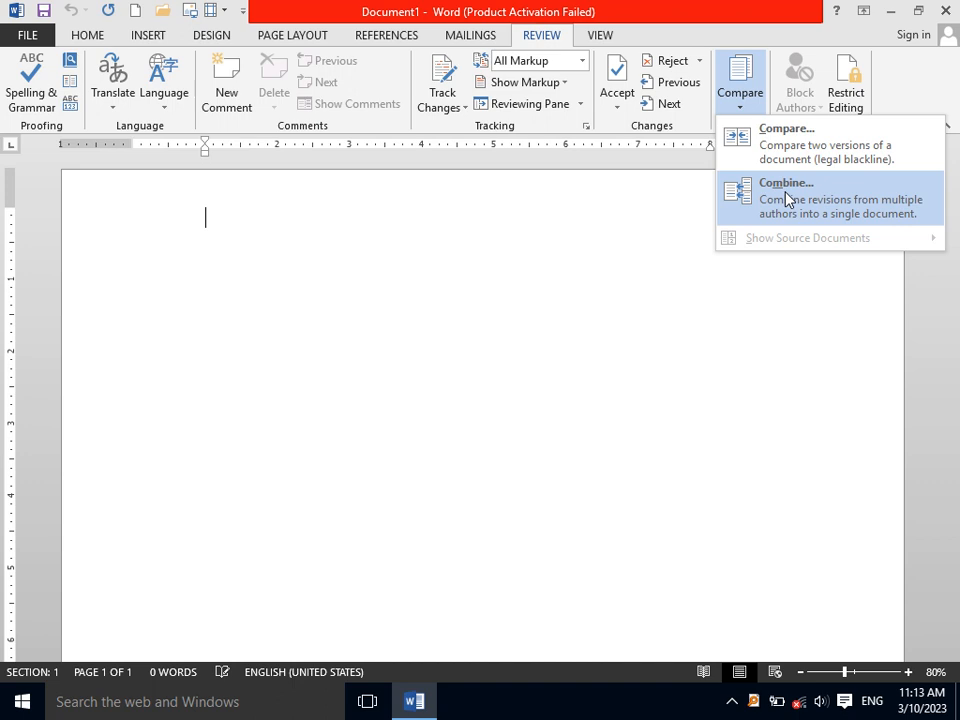
pyautogui.click(791, 113)
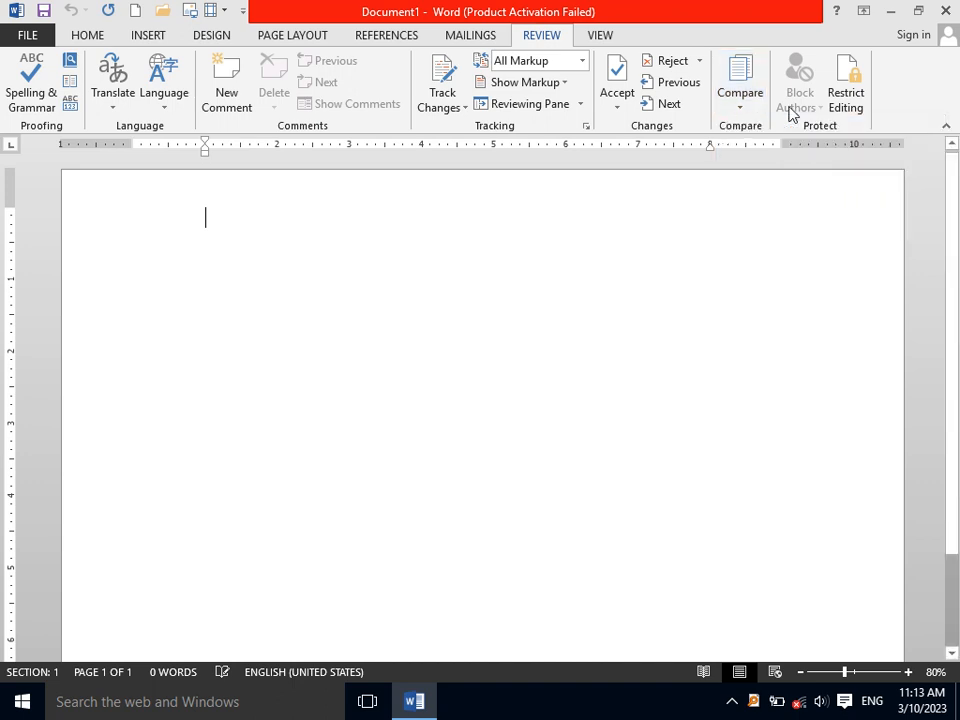
# - Examine the Restrict Editing settings and the available Track Changes options
pyautogui.click(843, 104)
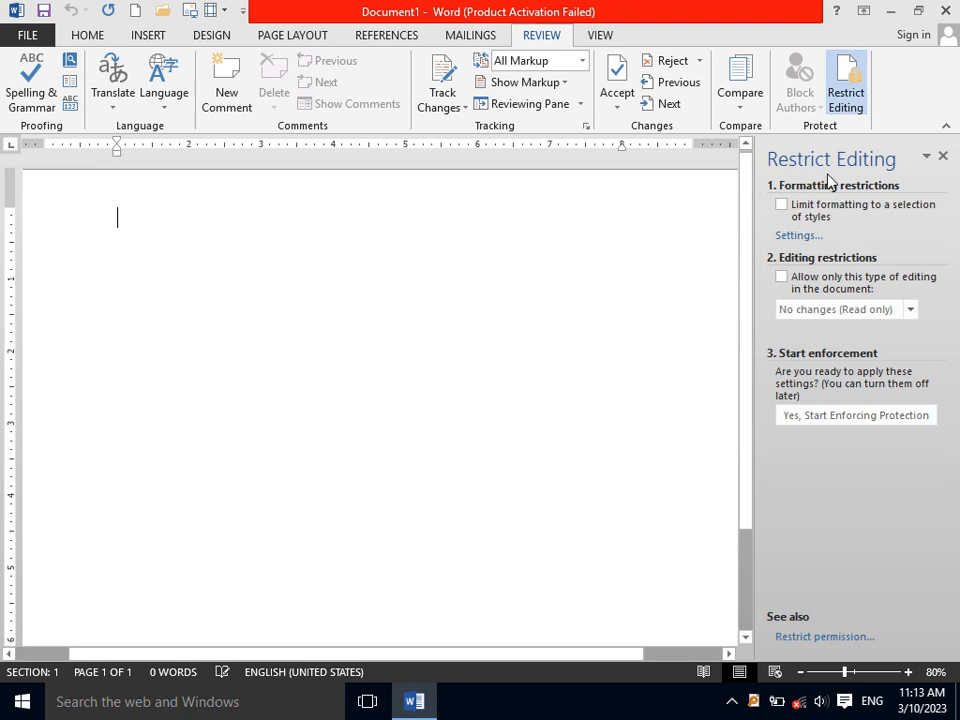
pyautogui.click(943, 156)
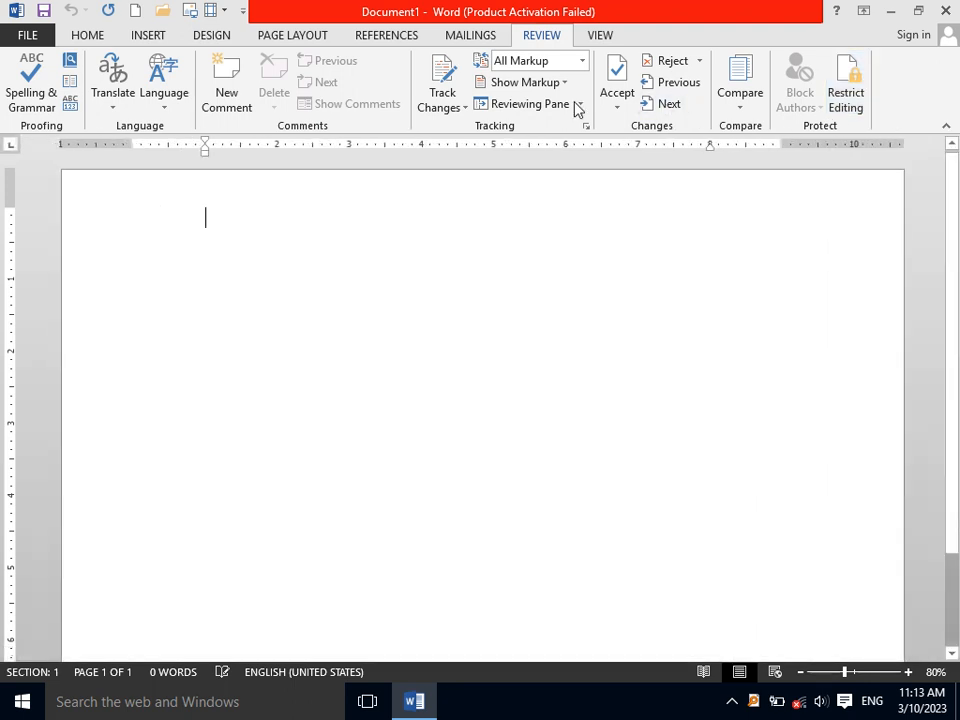
pyautogui.click(527, 83)
pyautogui.click(458, 107)
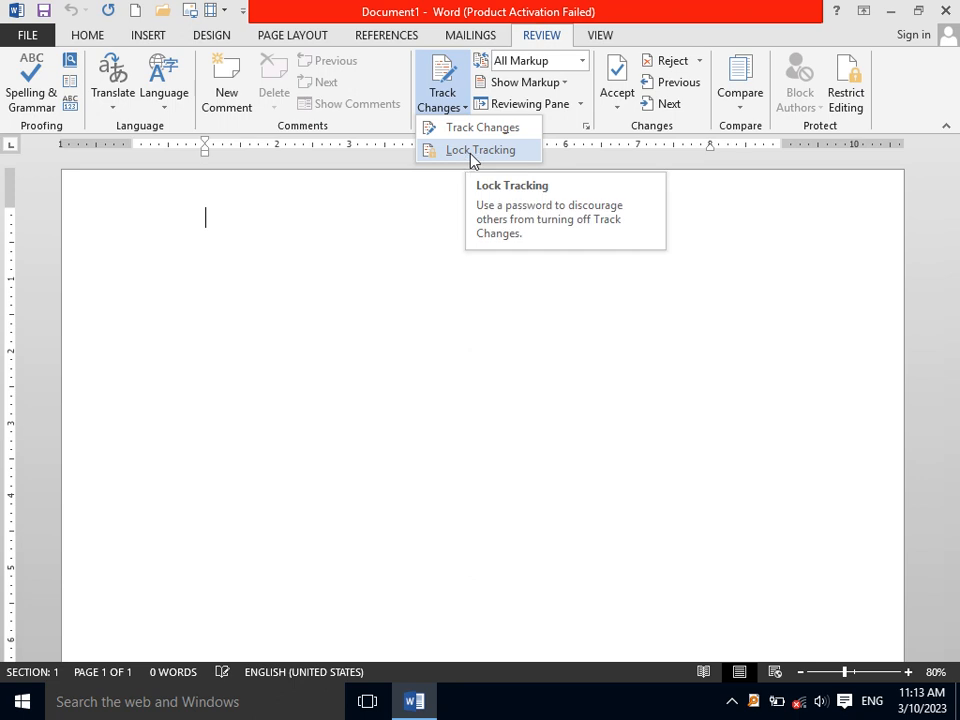
# - Limit formatting to a selection of styles in the editing restrictions, and open the protection enforcement prompt and dismiss it
pyautogui.click(855, 108)
pyautogui.click(781, 206)
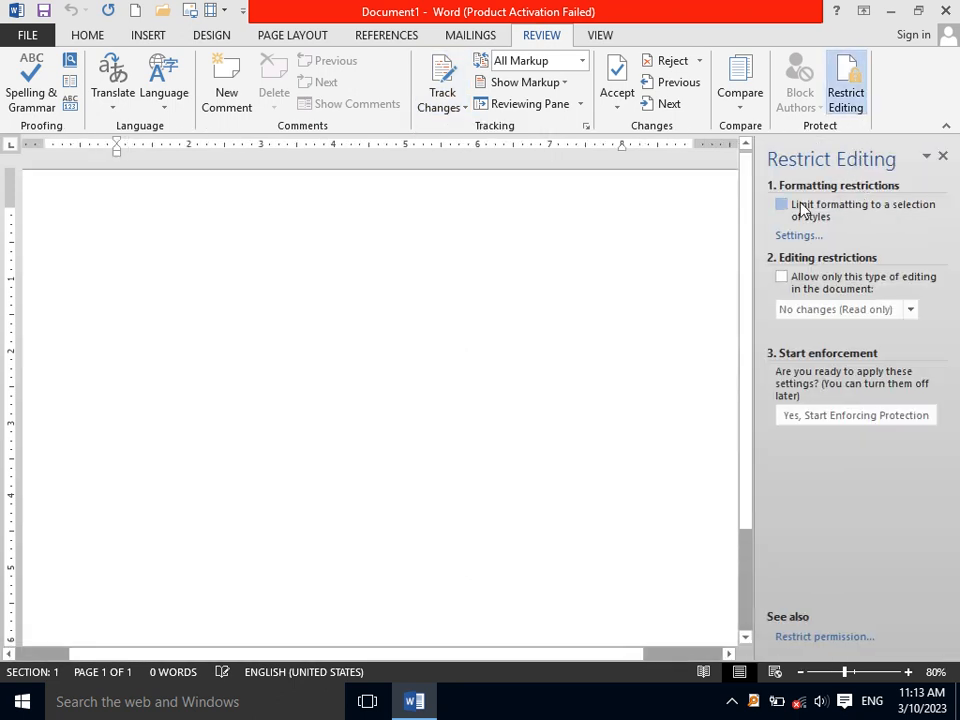
pyautogui.click(832, 416)
pyautogui.click(613, 222)
# - Open the Lock Tracking prompt and dismiss it without a password, and display the document viewing commands
pyautogui.click(446, 110)
pyautogui.click(456, 155)
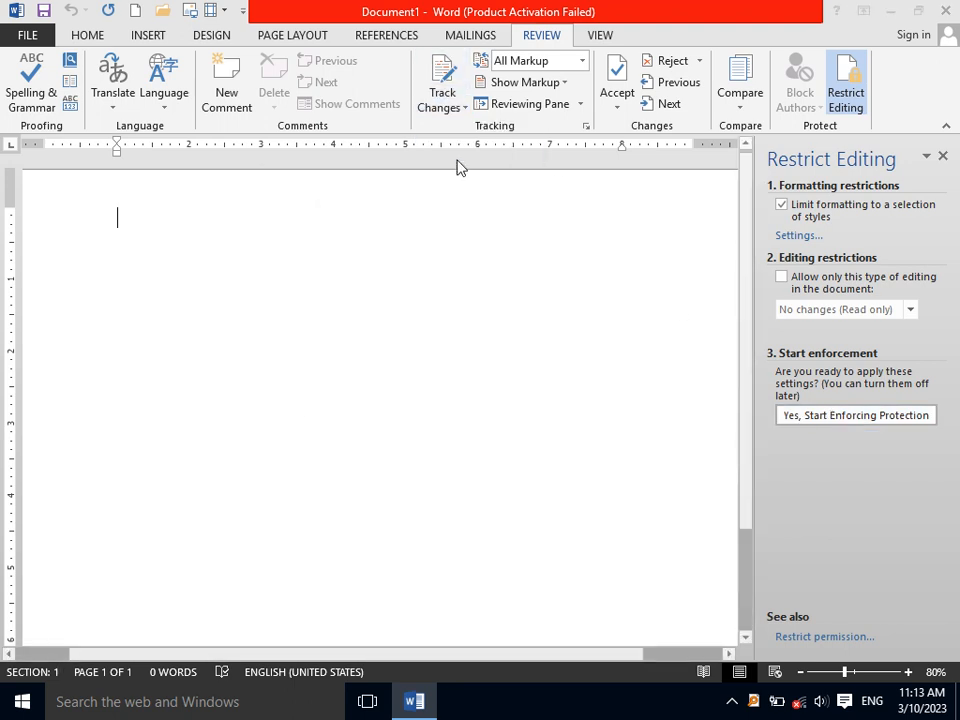
pyautogui.click(626, 274)
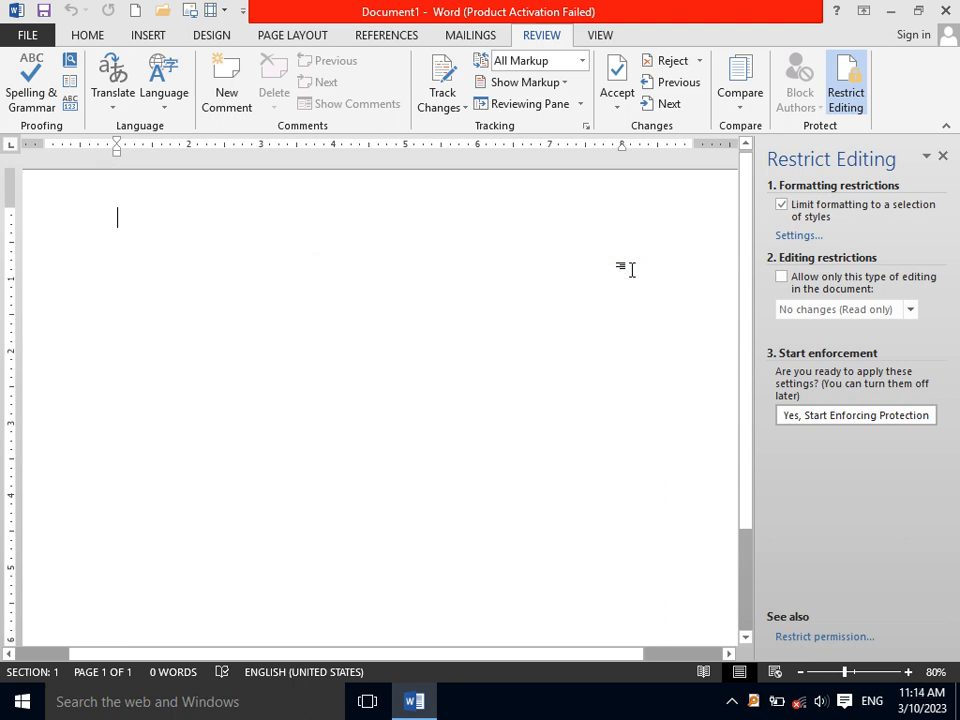
pyautogui.click(597, 36)
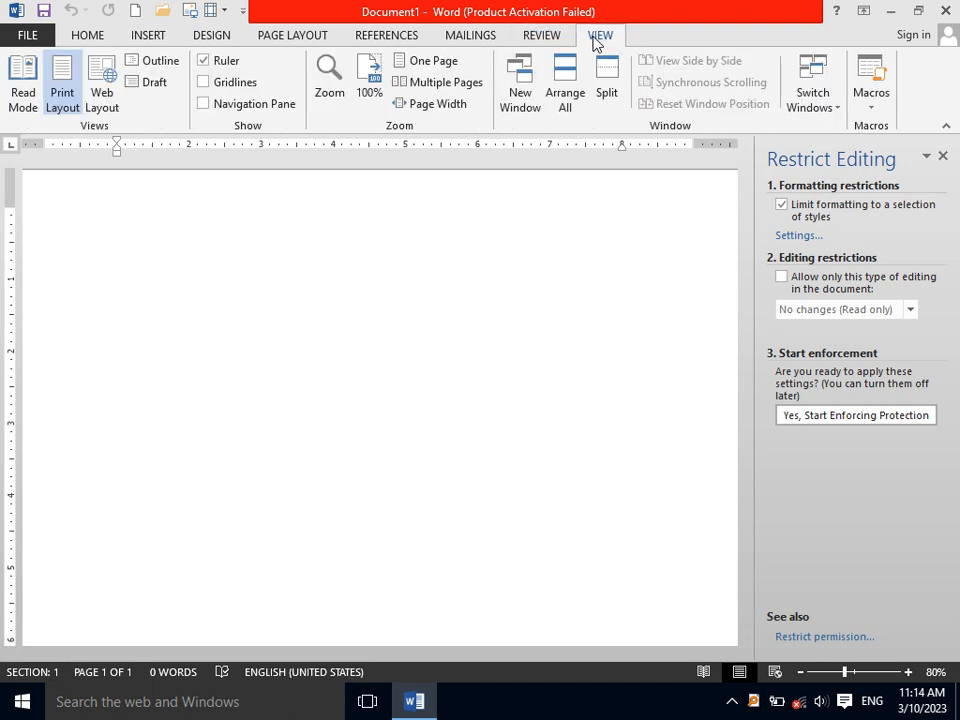